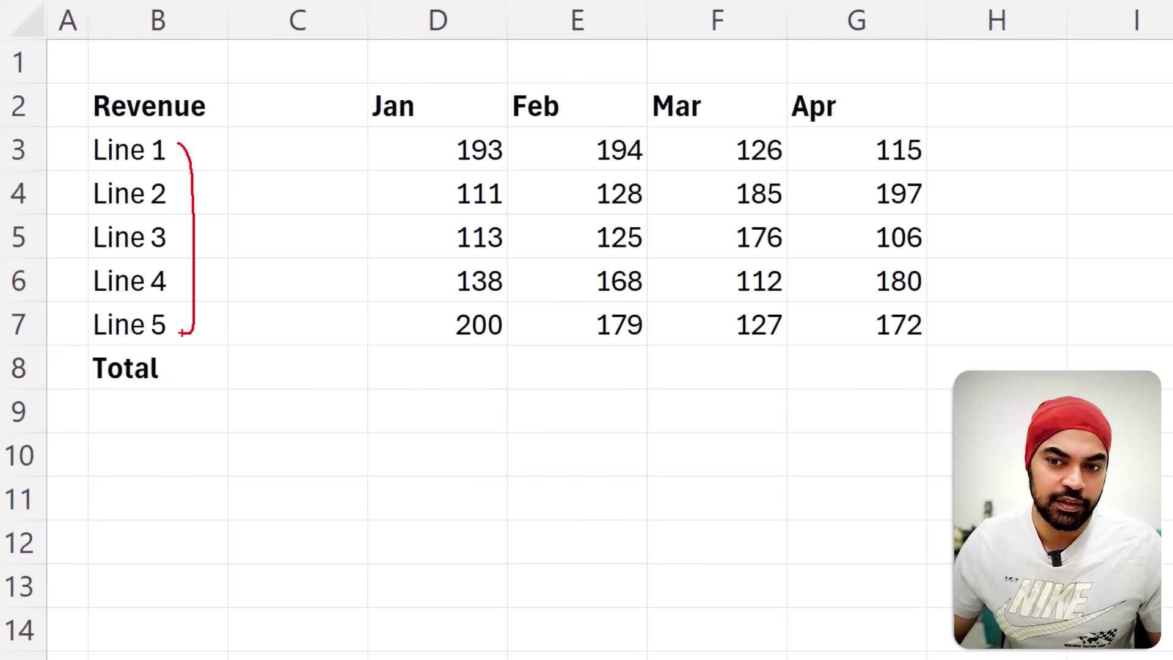
AutoSum each month's revenue into the Total row (755, 794, 726, 770) and check the Jan formula
left_click_drag(420, 95, 866, 99)
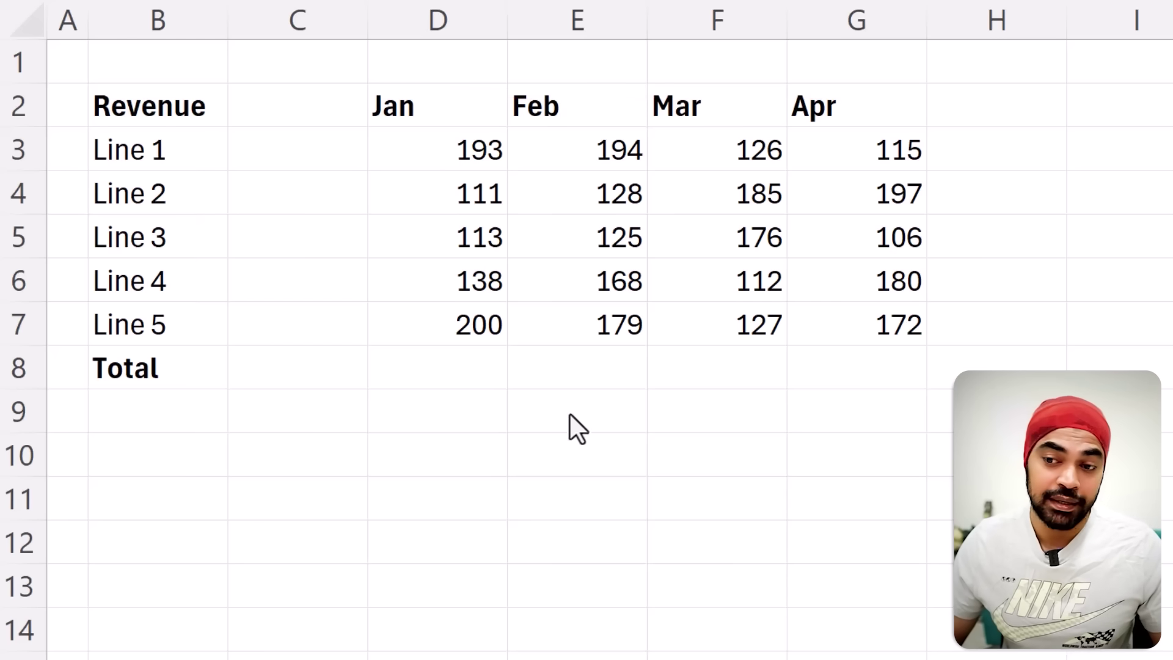
left_click_drag(424, 340, 1031, 412)
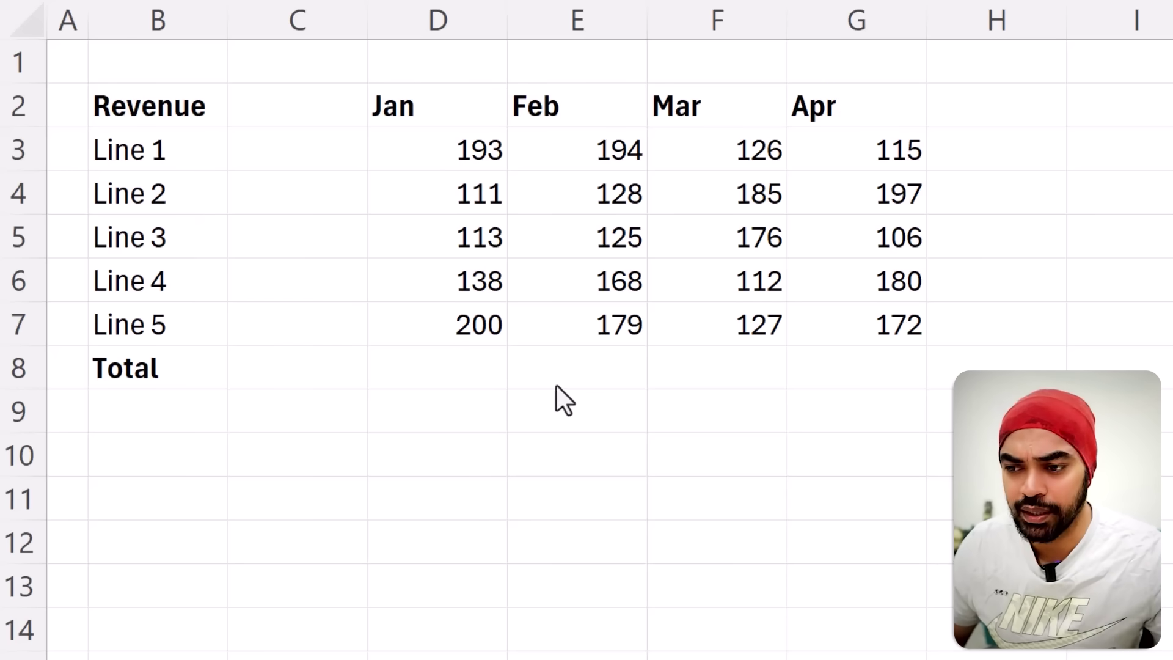
key("Escape")
key("Down")
key("Left")
key("shift+Left")
key("shift+Left")
key("shift+Left")
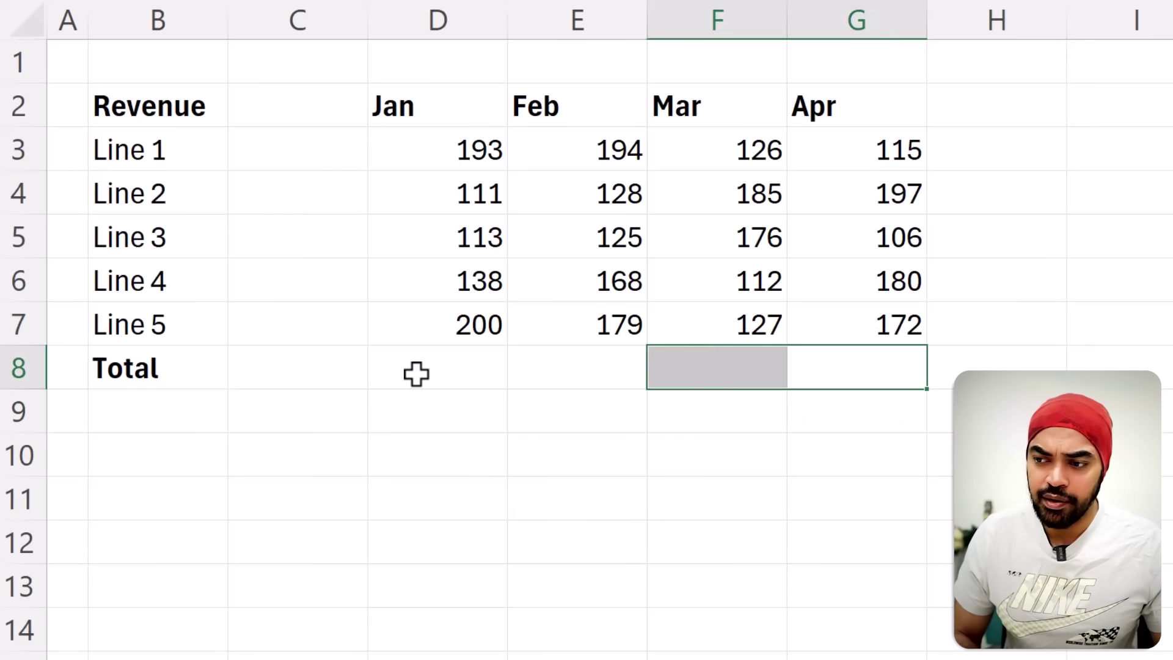
key("alt+equal")
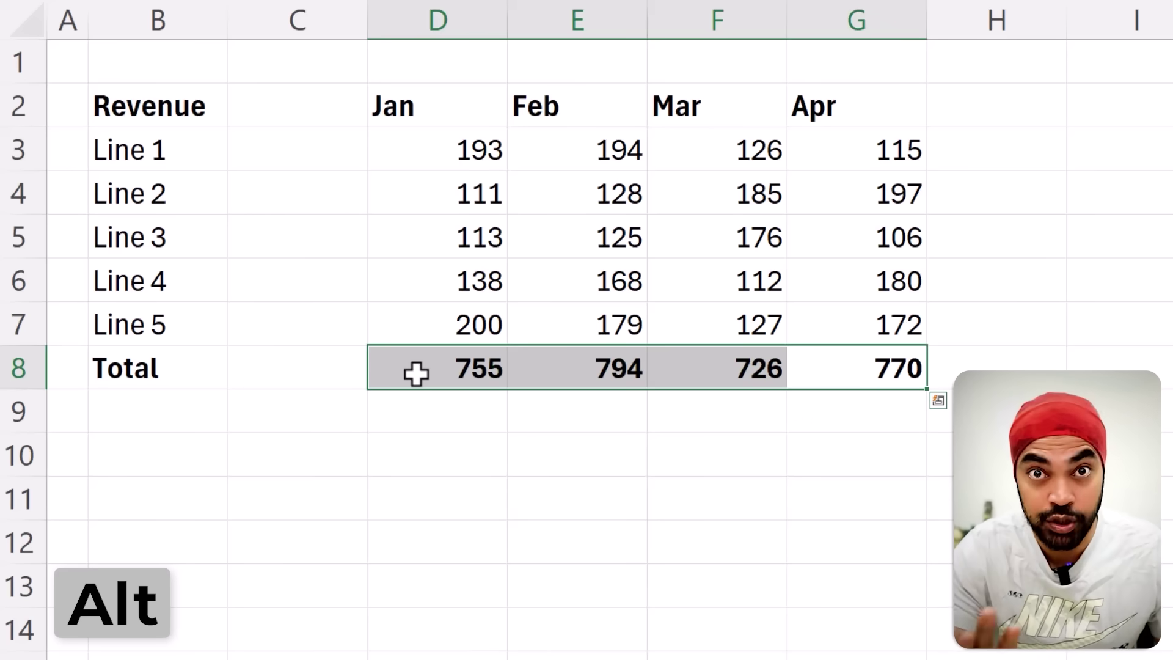
key("Left")
key("Left")
key("Left")
key("Left")
key("Right")
key("F2")
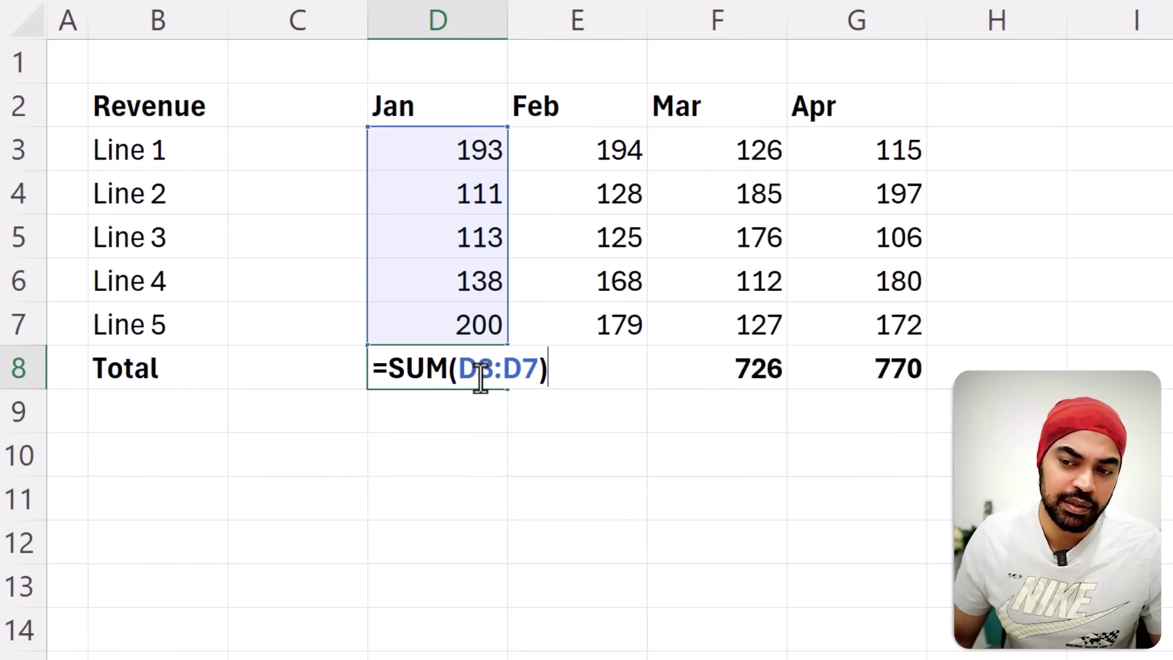
key("ctrl+Return")
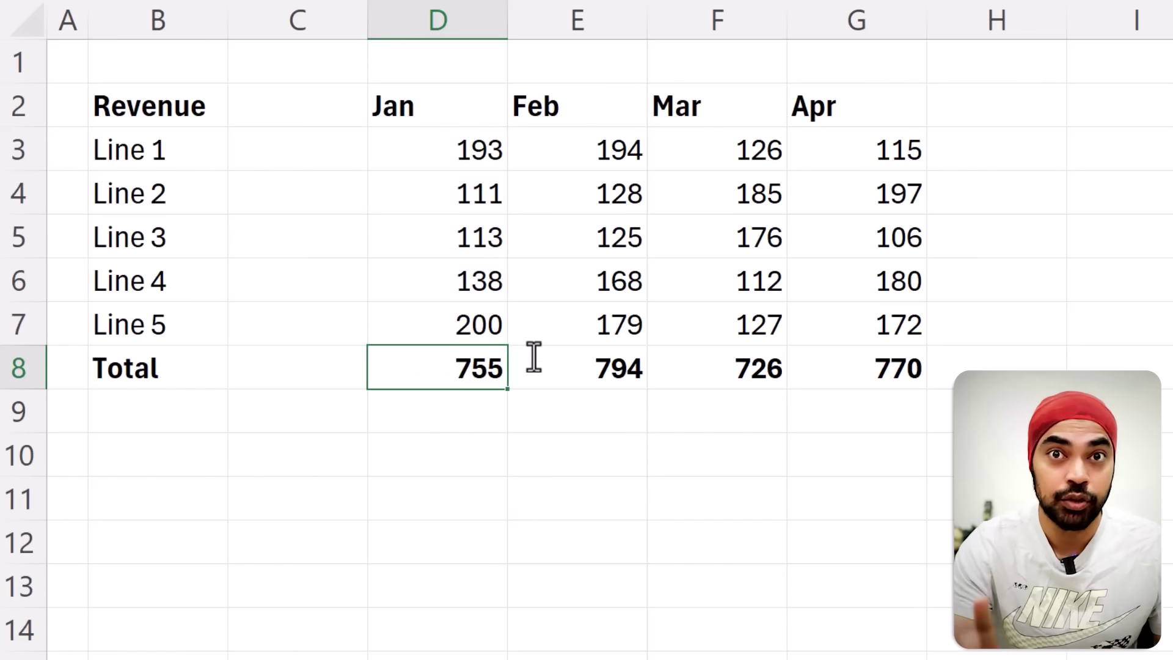
Cut the whole Total row B8:G8 to move it down to row 11
key("ctrl+Left")
key("ctrl+shift+Right")
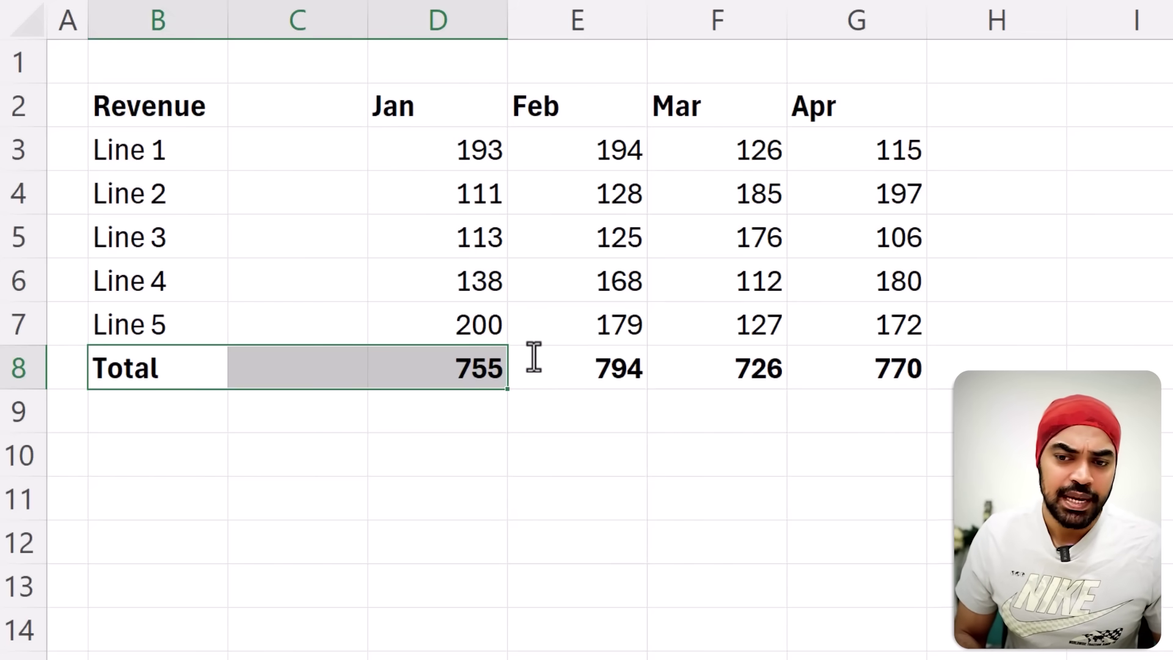
key("ctrl+shift+Right")
key("ctrl+x")
key("Down")
key("Down")
key("Down")
Paste the Total row into row 11 and label row 9 'Line 6'
key("ctrl+v")
key("Up")
key("Up")
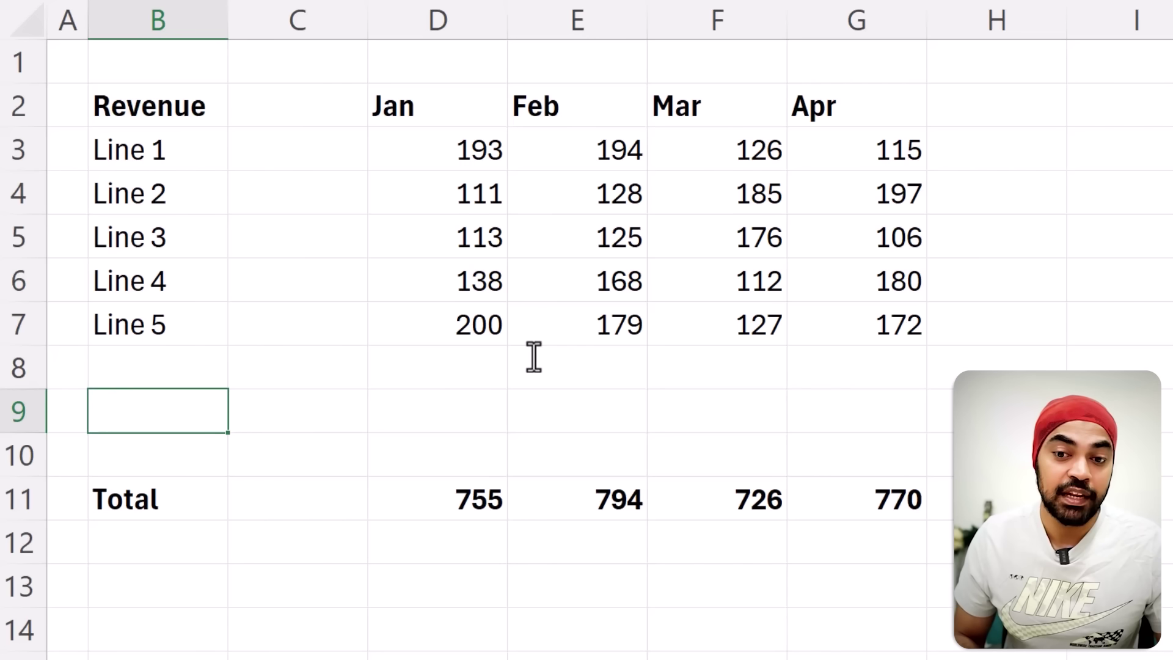
type("Line")
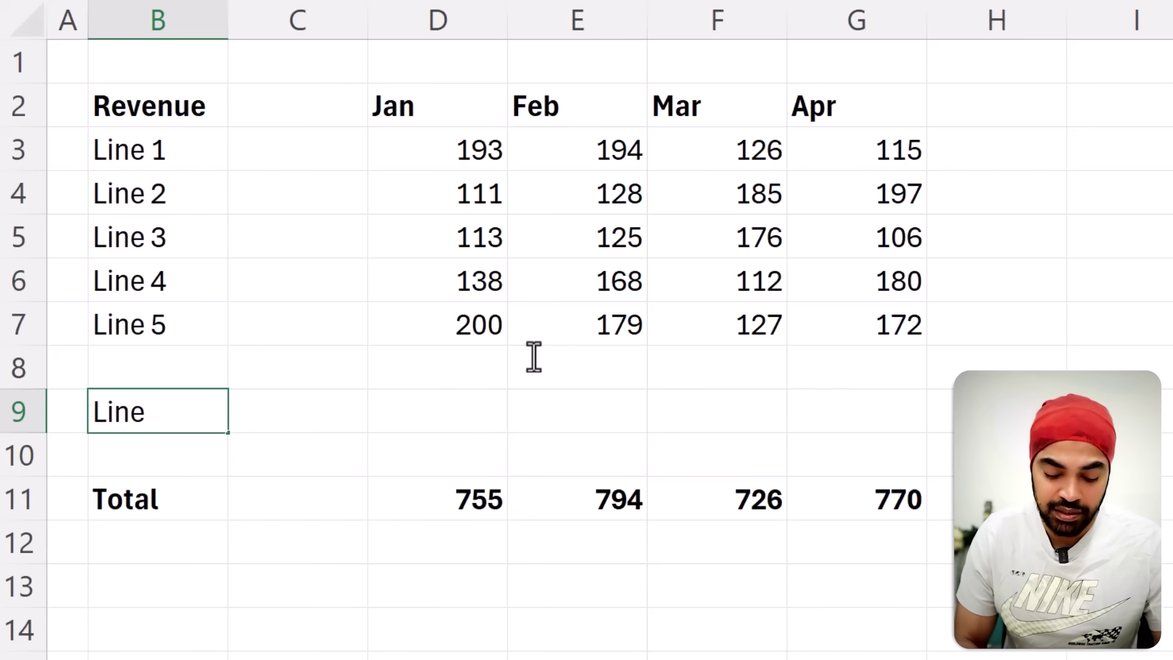
type(" 6")
key("Return")
Fill 10 into all of Line 6's Jan–Apr cells
key("Up")
key("Right")
key("Right")
key("shift+Right")
key("shift+Right")
key("shift+Right")
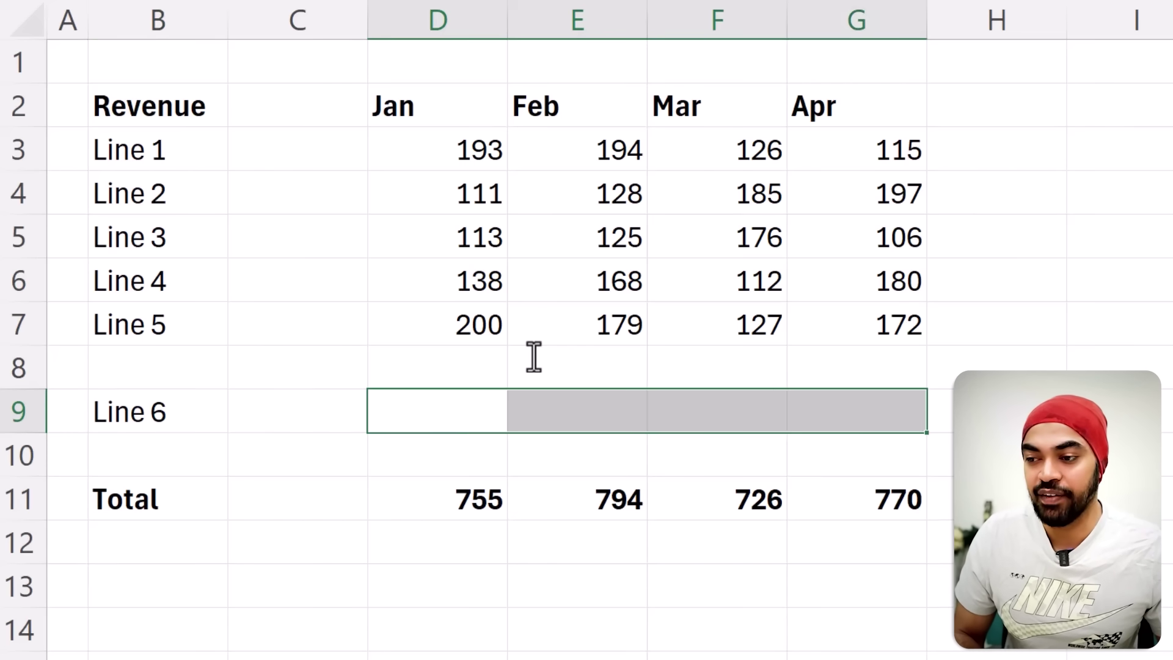
type("10")
key("ctrl+Return")
Show that the Jan total still reads =SUM(D3:D7)
key("Down")
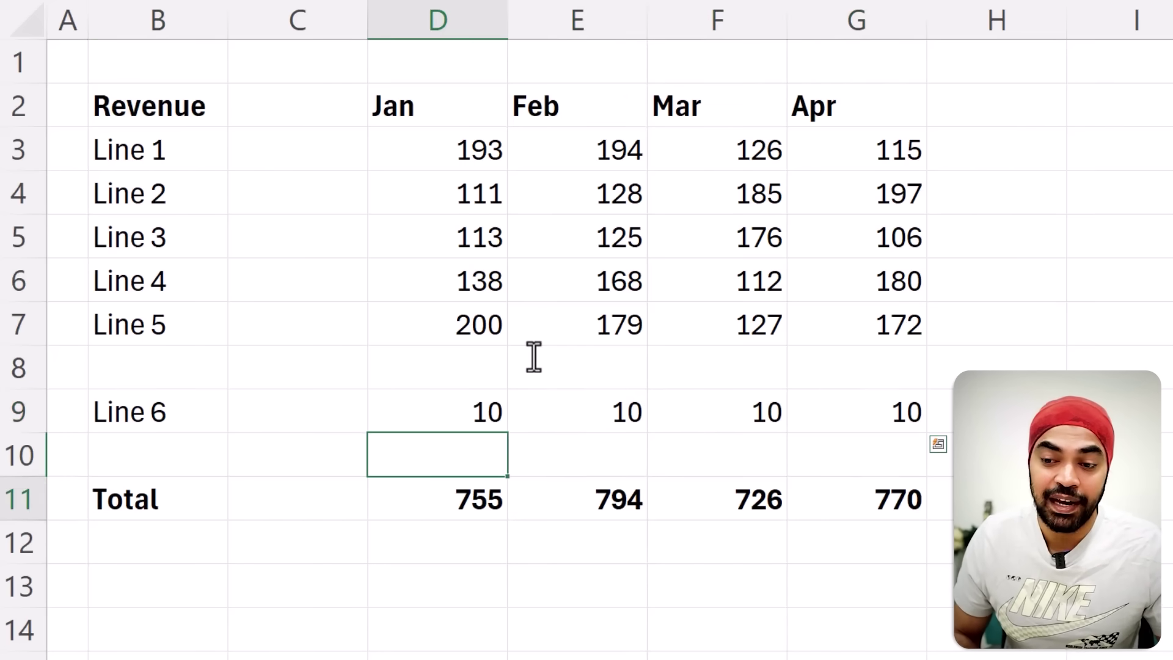
key("Down")
type("=SUM(D3:D7)")
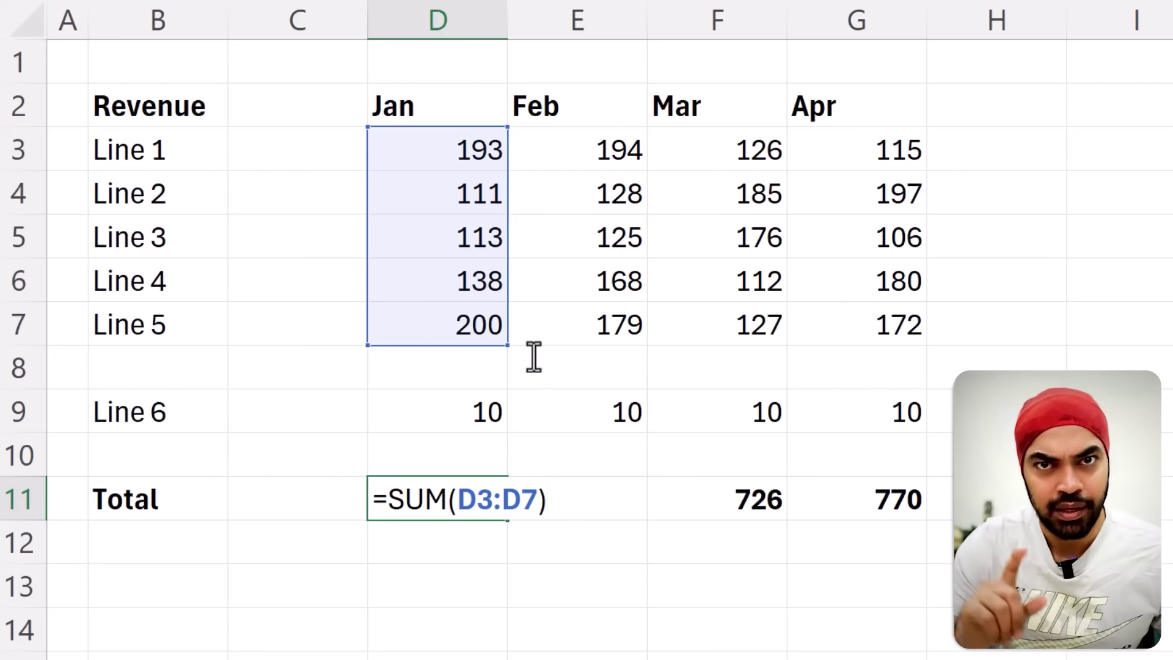
Start a new name from the Name Manager and clear its prefilled D11 reference to a bare '='
key("ctrl+Return")
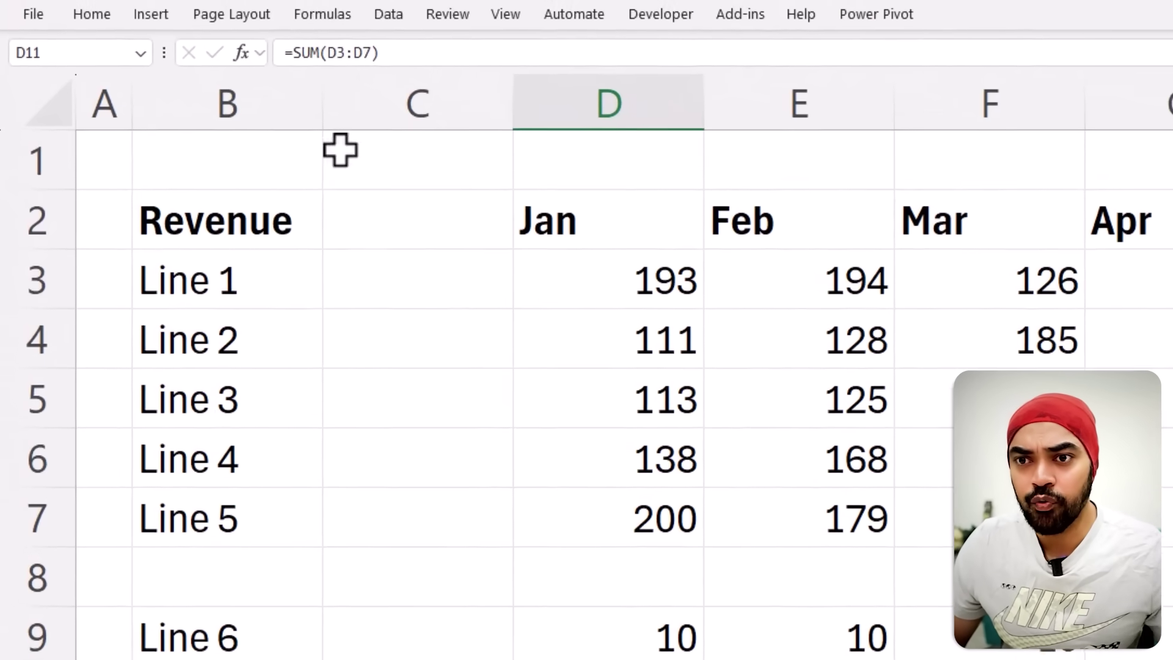
left_click(323, 16)
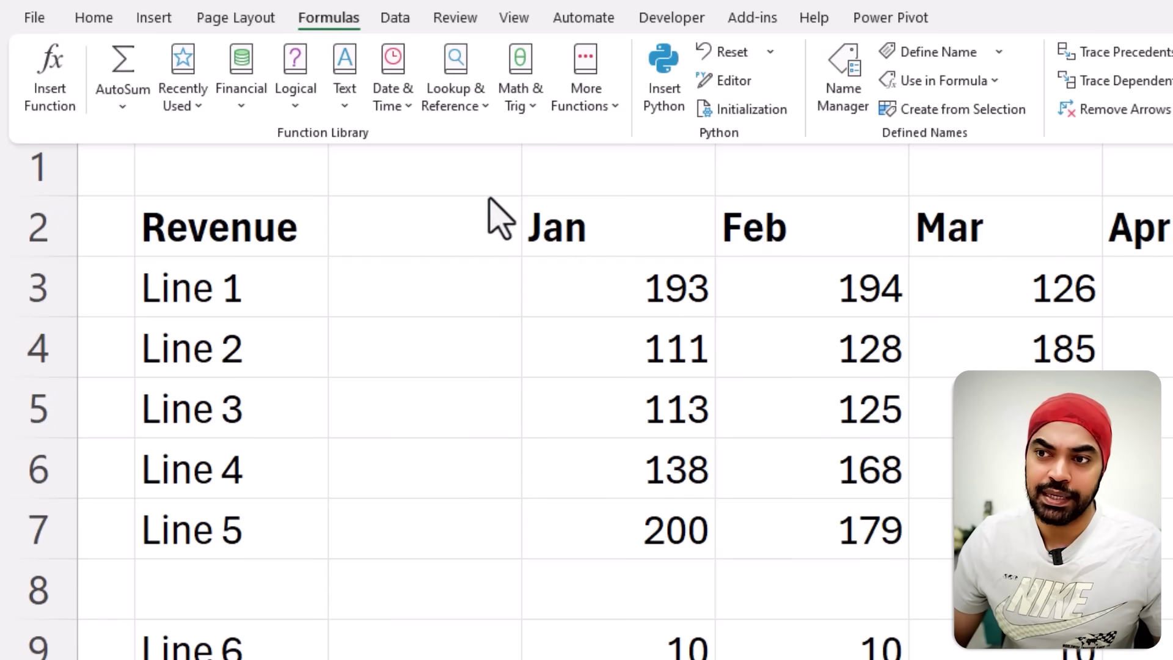
left_click(843, 110)
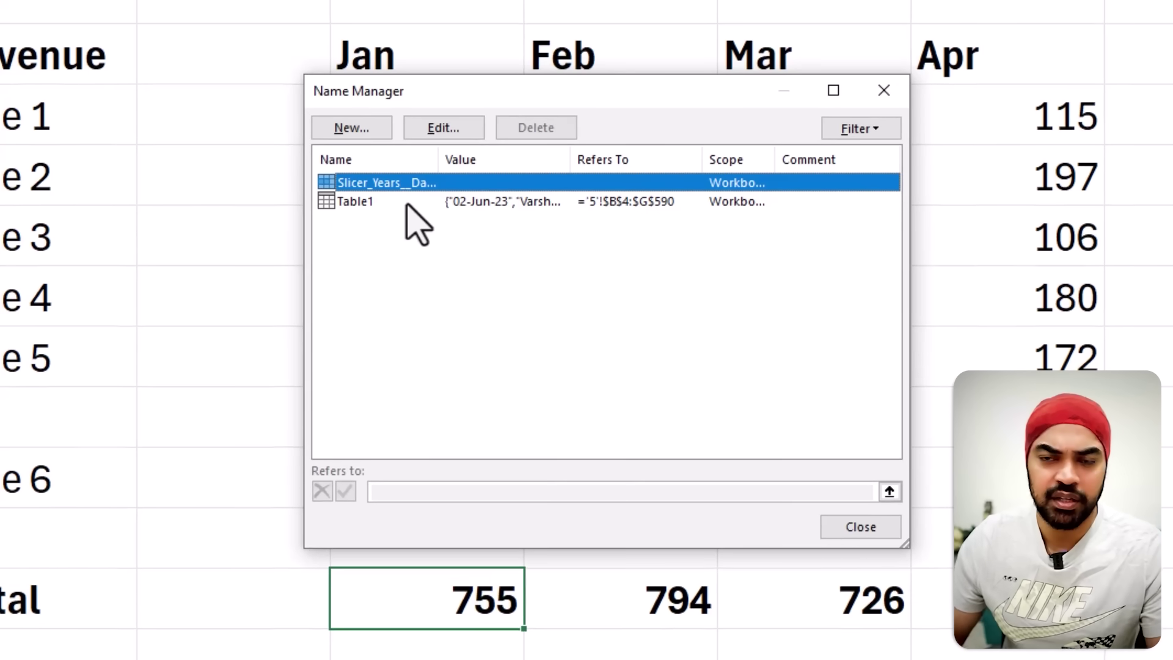
left_click(371, 127)
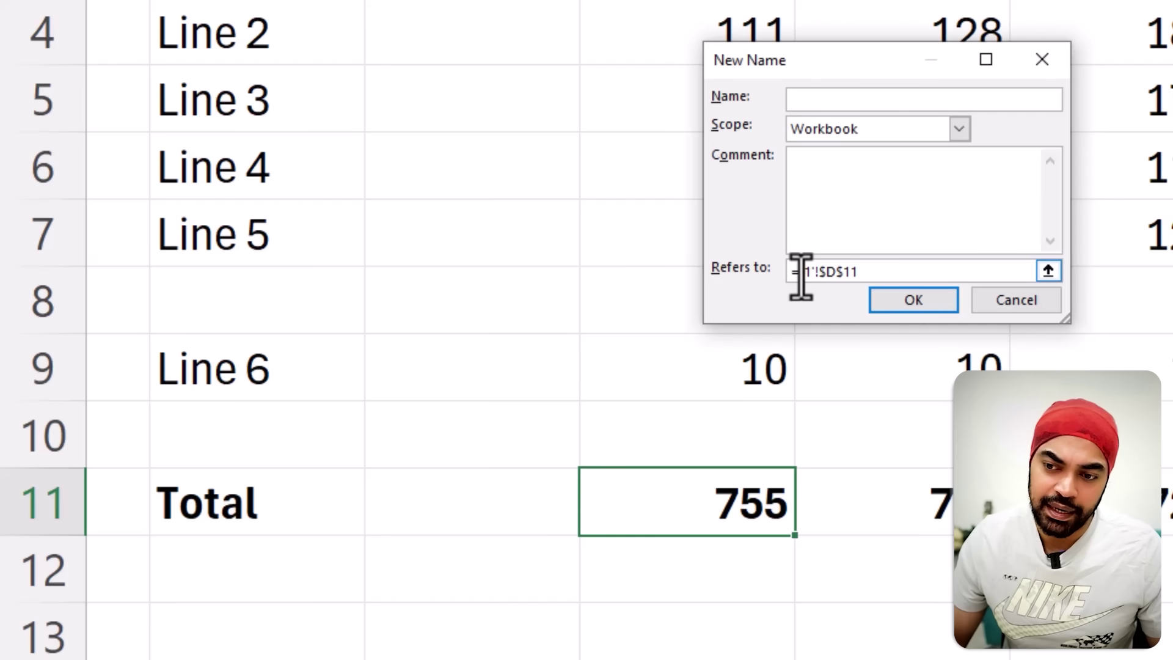
left_click_drag(801, 275, 898, 274)
key("BackSpace")
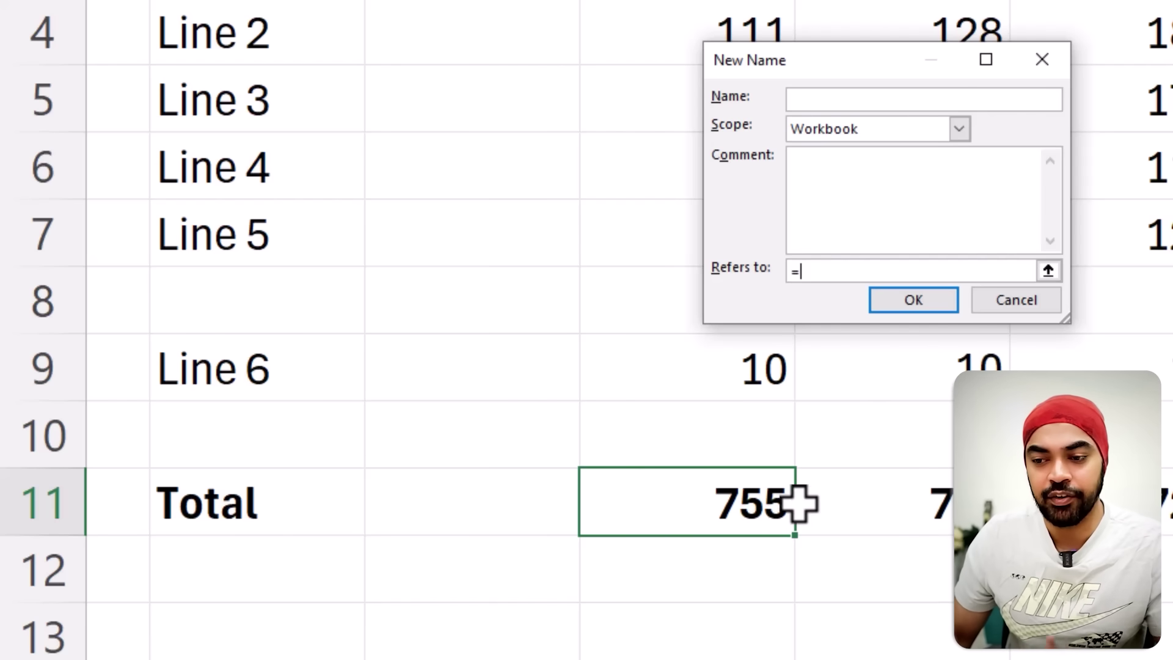
Create the workbook-scoped name PrevCell referring relatively to =!D10
left_click(757, 419)
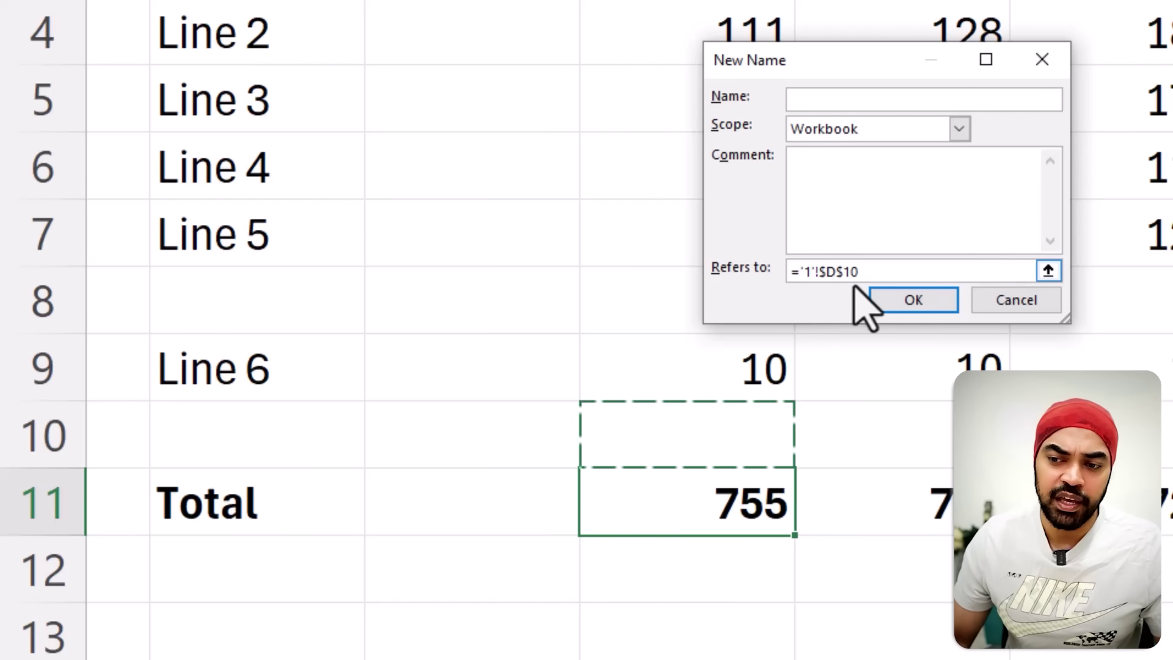
left_click(909, 274)
key("F4")
key("F4")
key("F4")
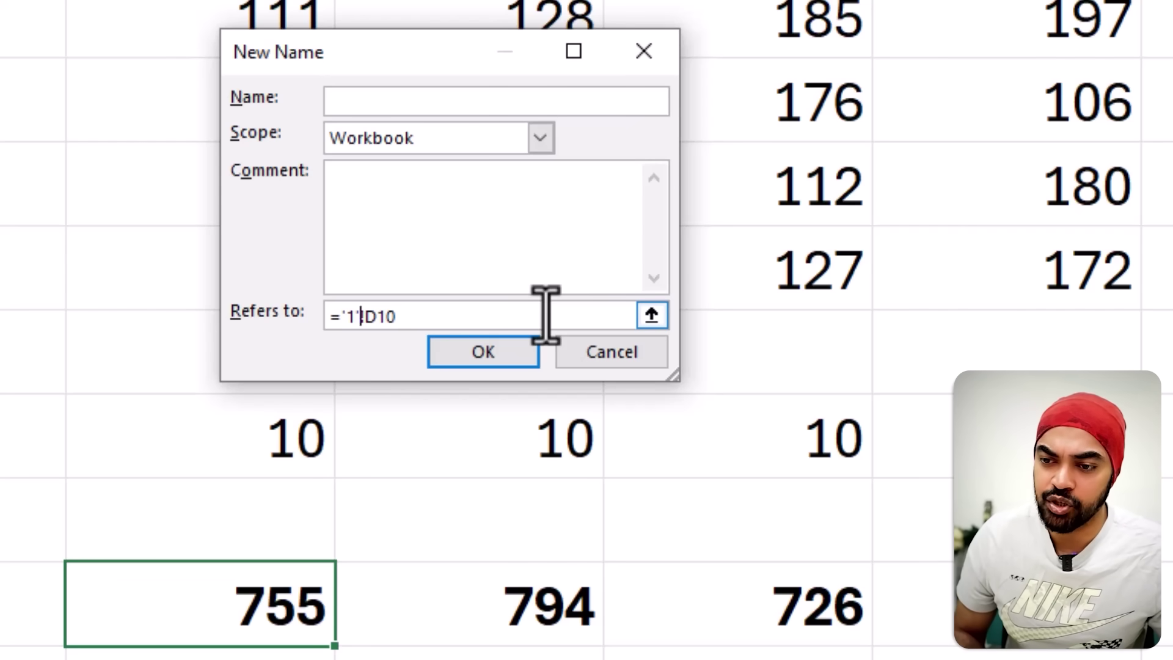
key("BackSpace")
key("BackSpace")
key("BackSpace")
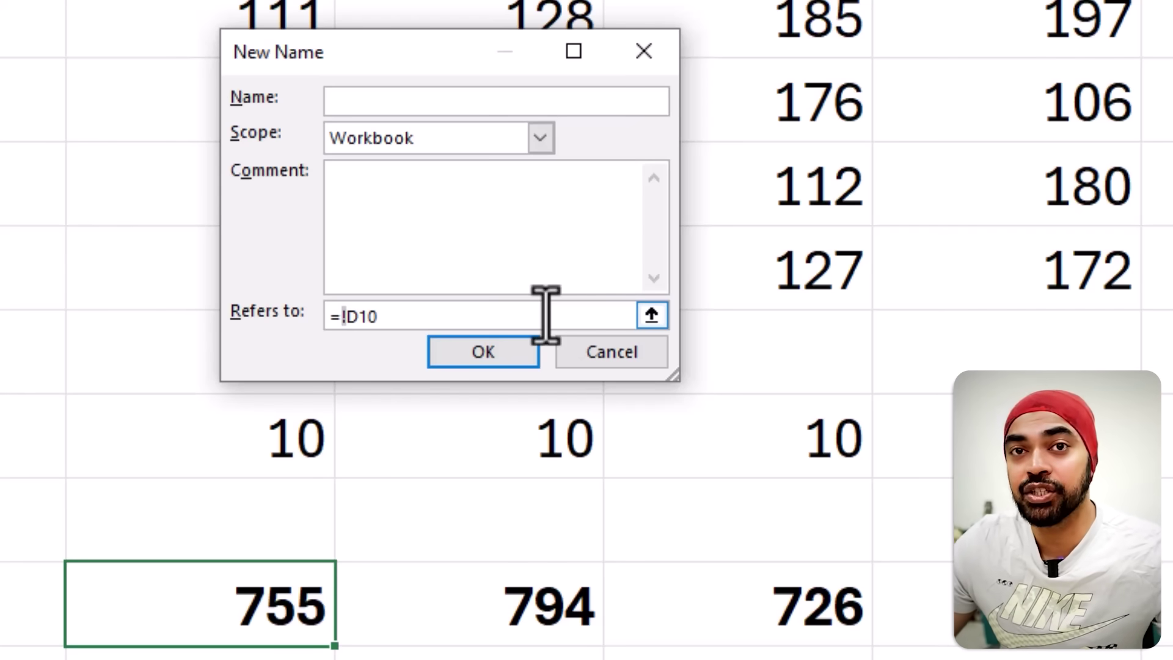
left_click(472, 101)
type("PrevCell")
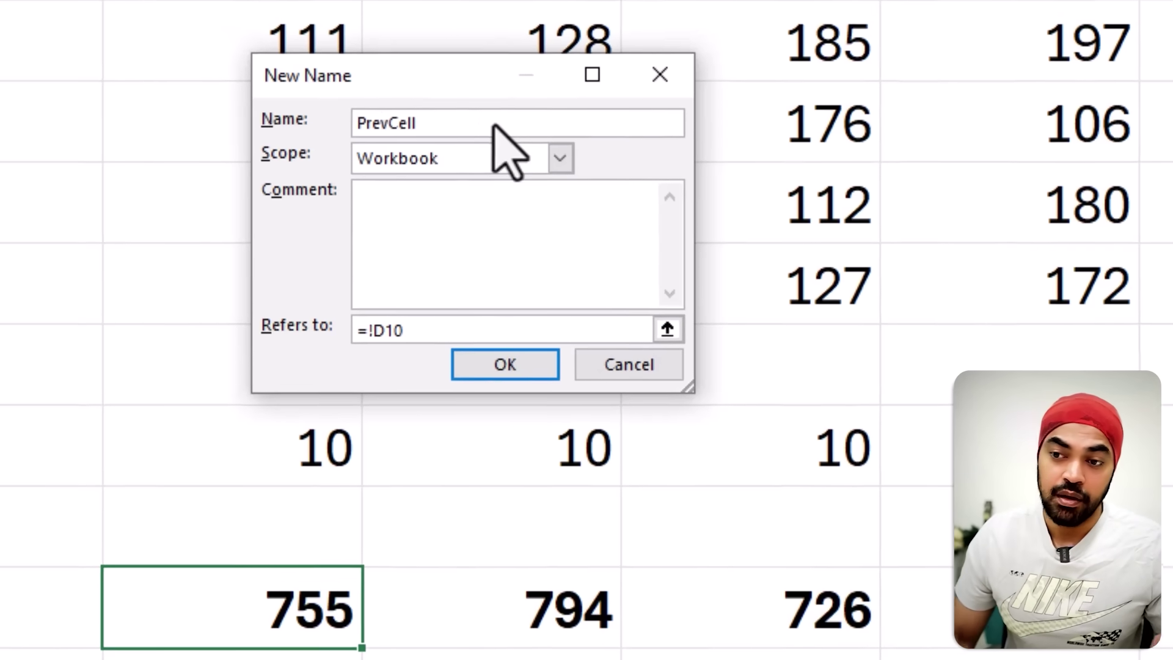
left_click(594, 427)
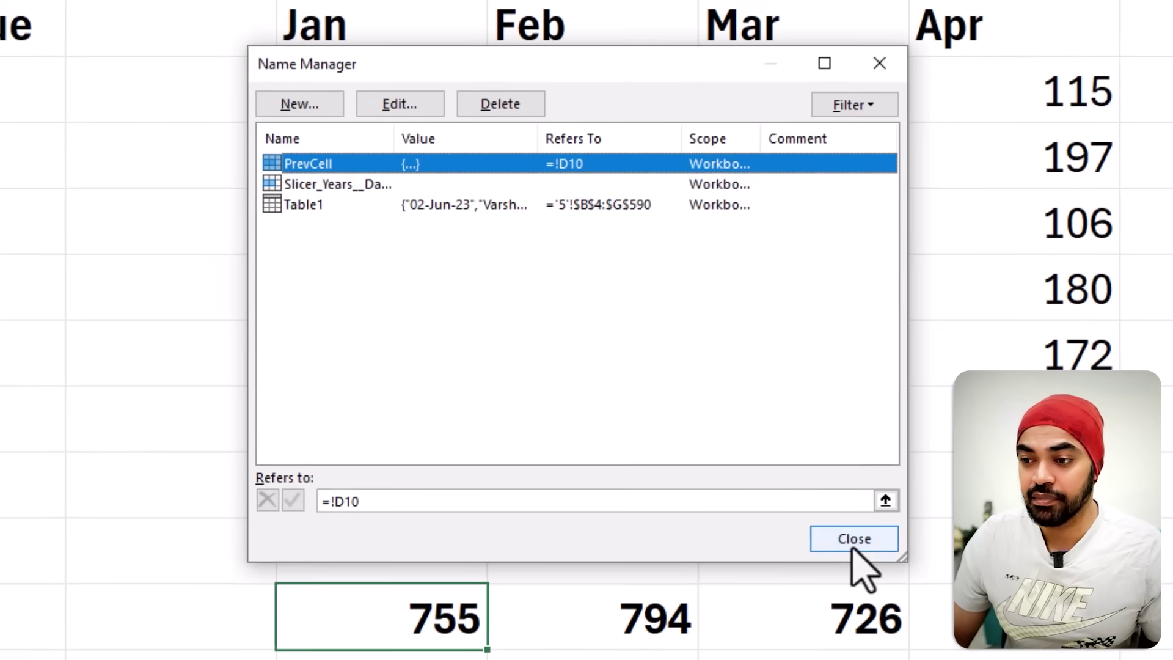
Enter the test formula =PrevCell in cell D16
left_click(854, 545)
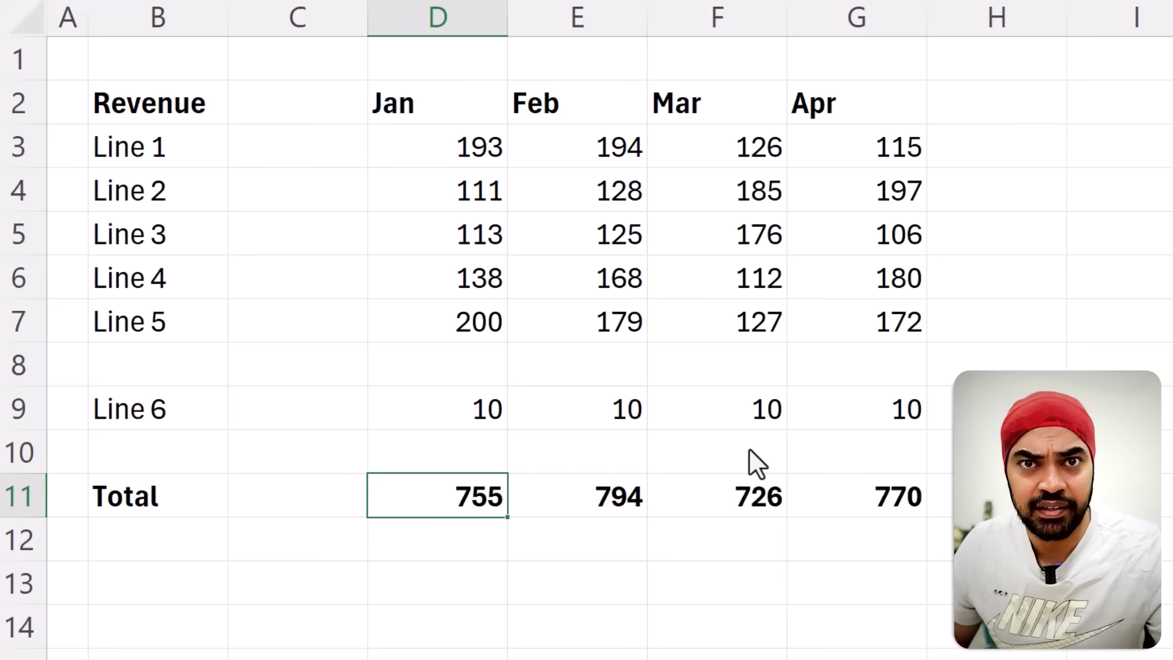
scroll(749, 448, "down", 2)
left_click(488, 454)
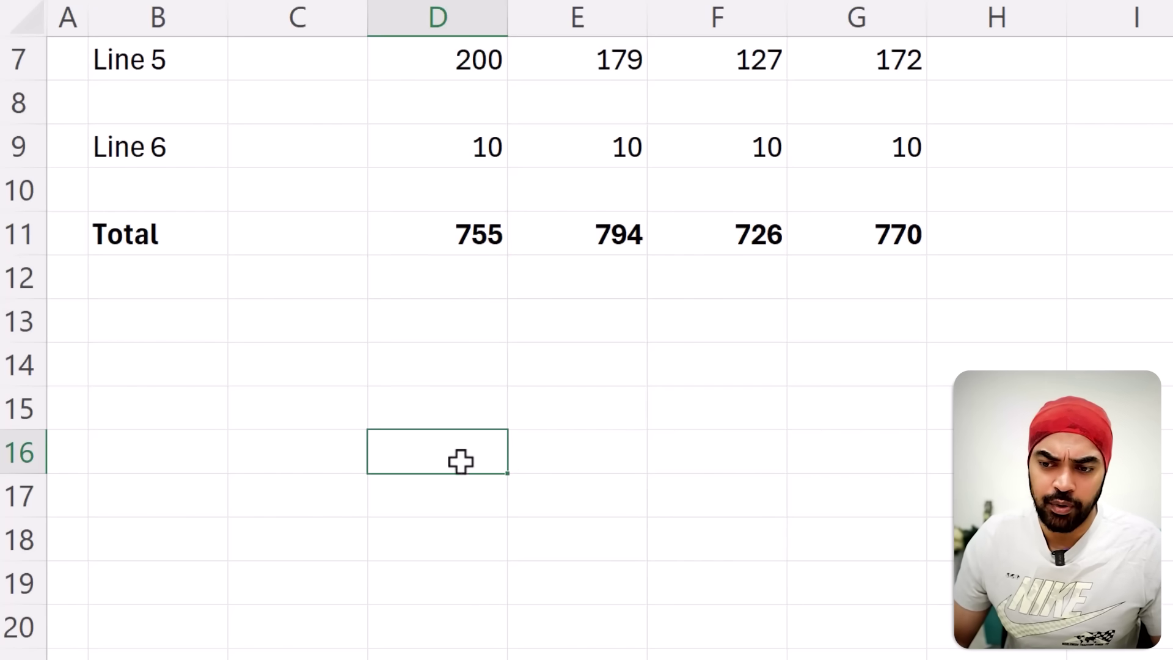
type("=")
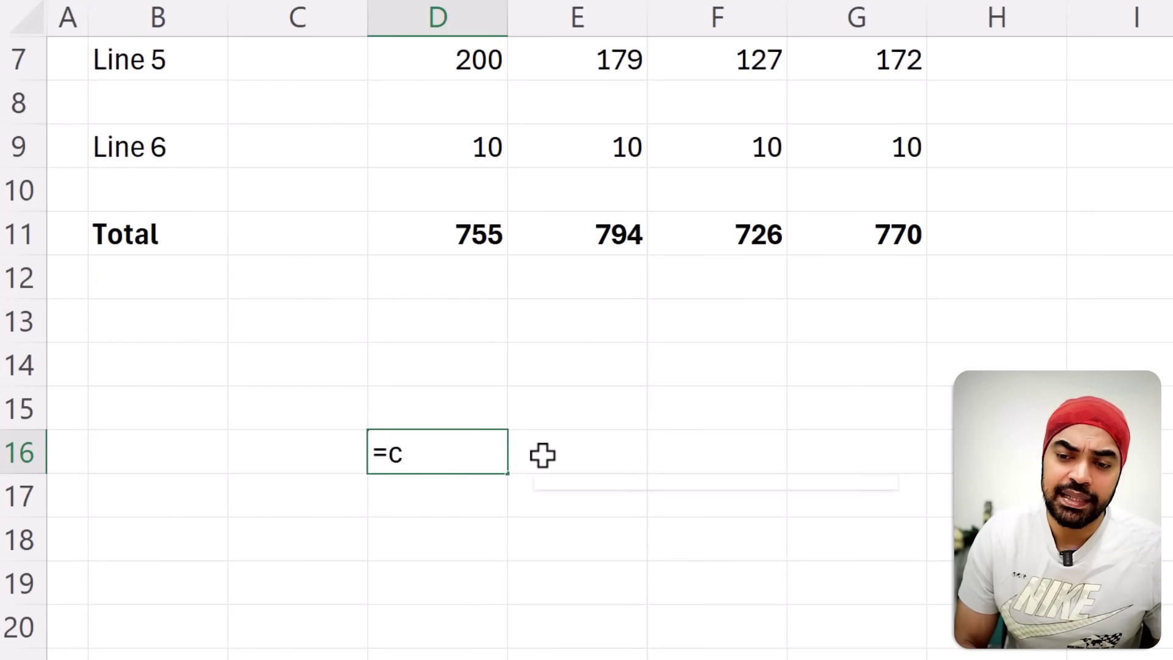
type("c")
key("BackSpace")
type("rep")
key("BackSpace")
key("BackSpace")
key("BackSpace")
type("PrevCell")
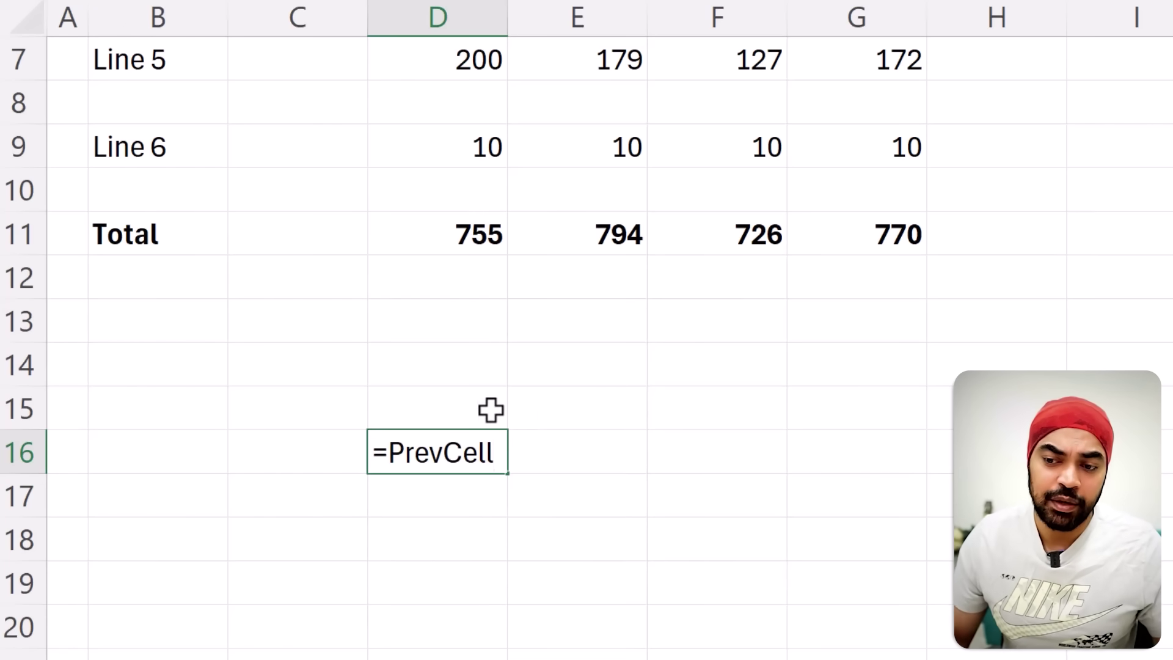
key("Return")
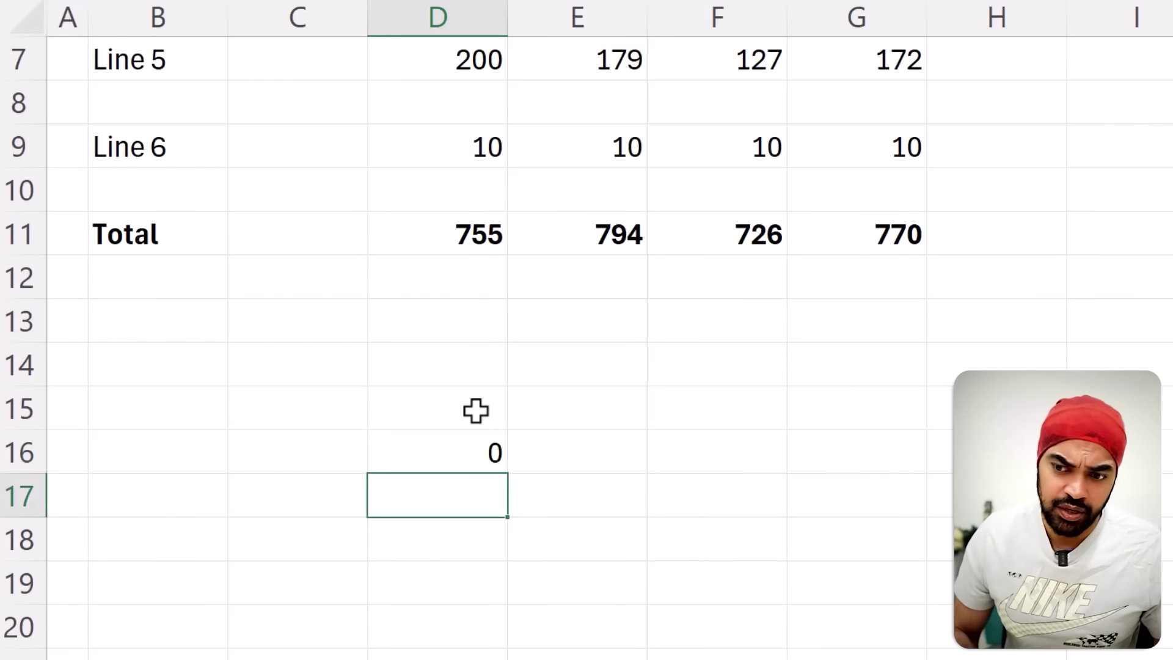
Type a sample name in D15 so D16 echoes it, then clear both test cells
key("Up")
key("Up")
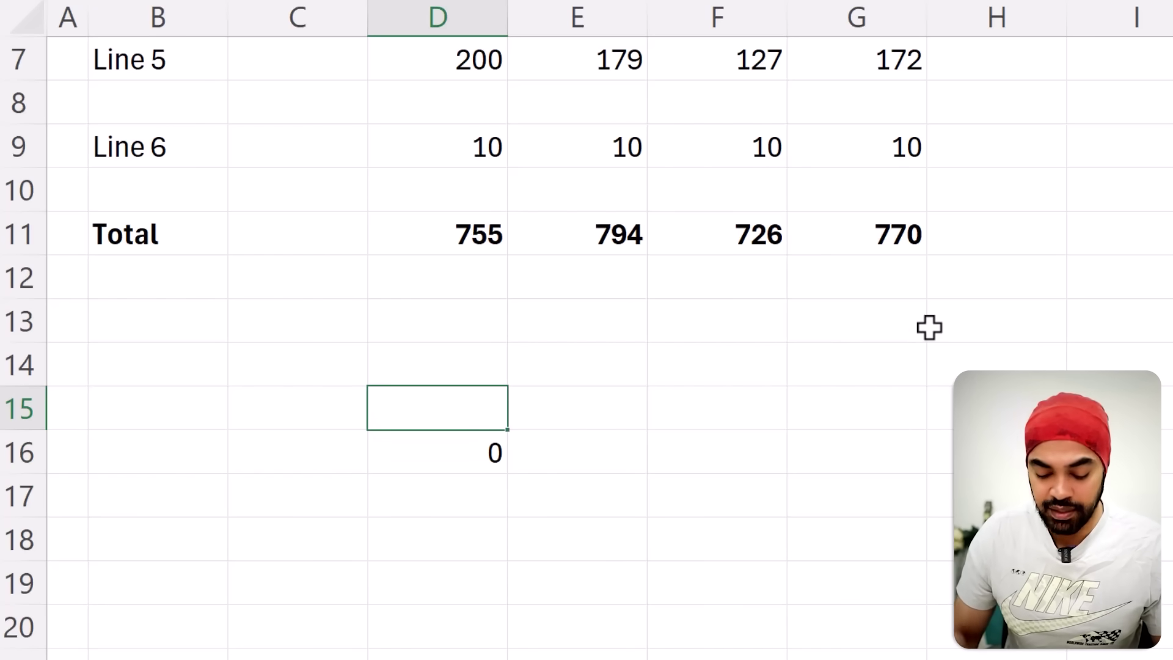
type("Chandeep")
key("Return")
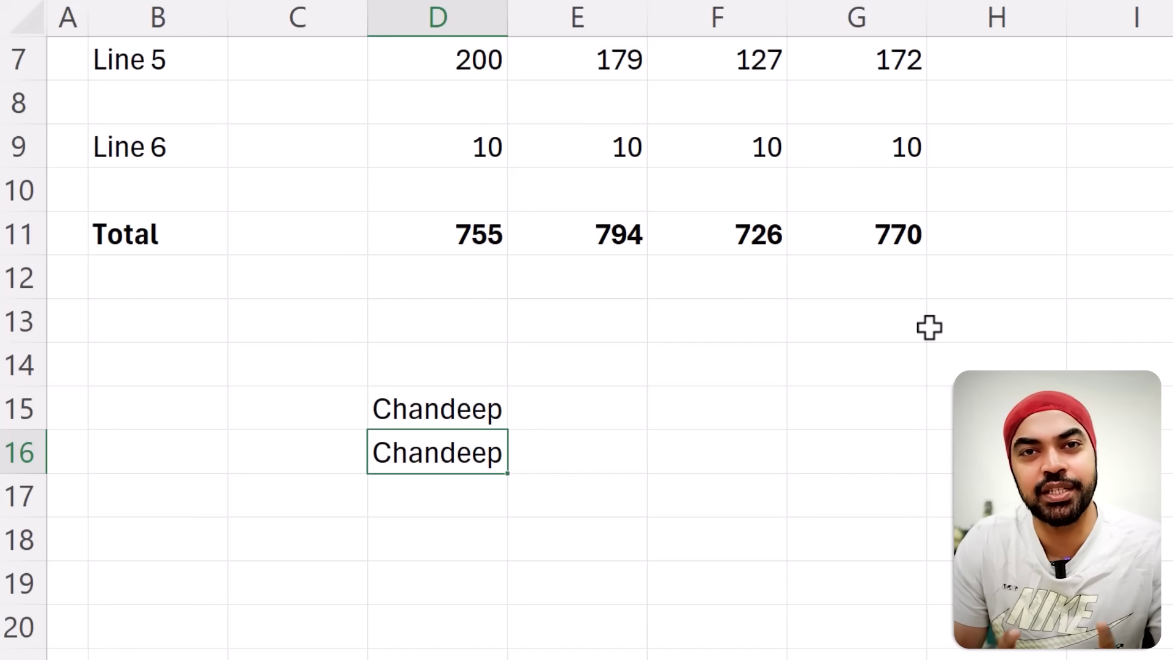
key("shift+Up")
key("Delete")
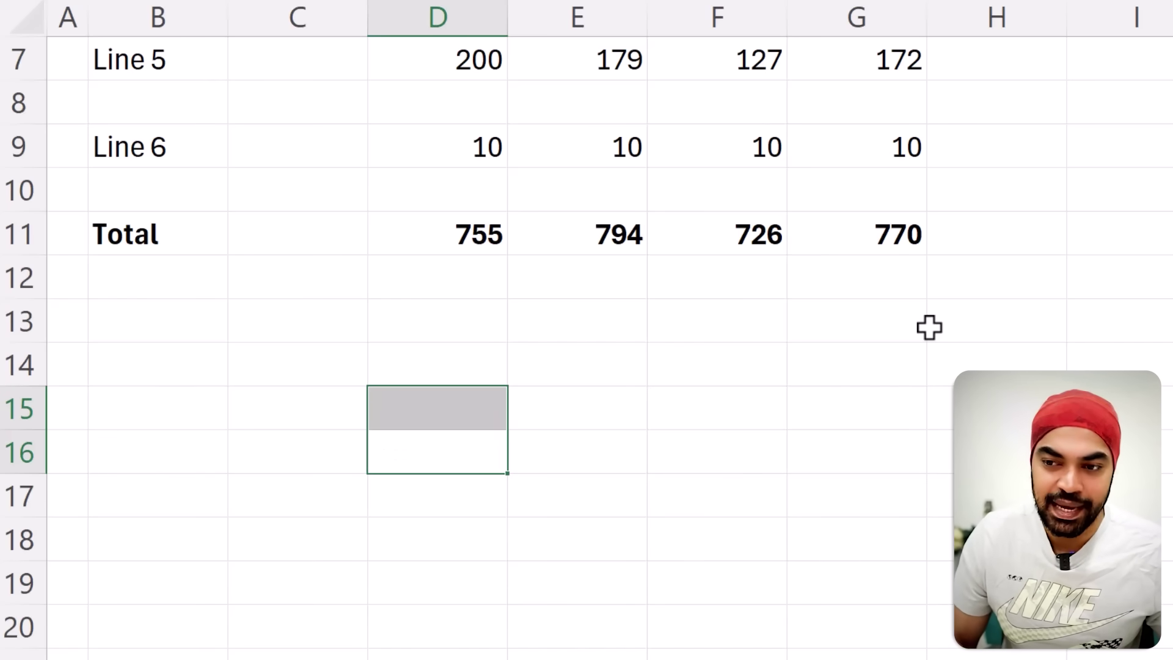
key("ctrl+Up")
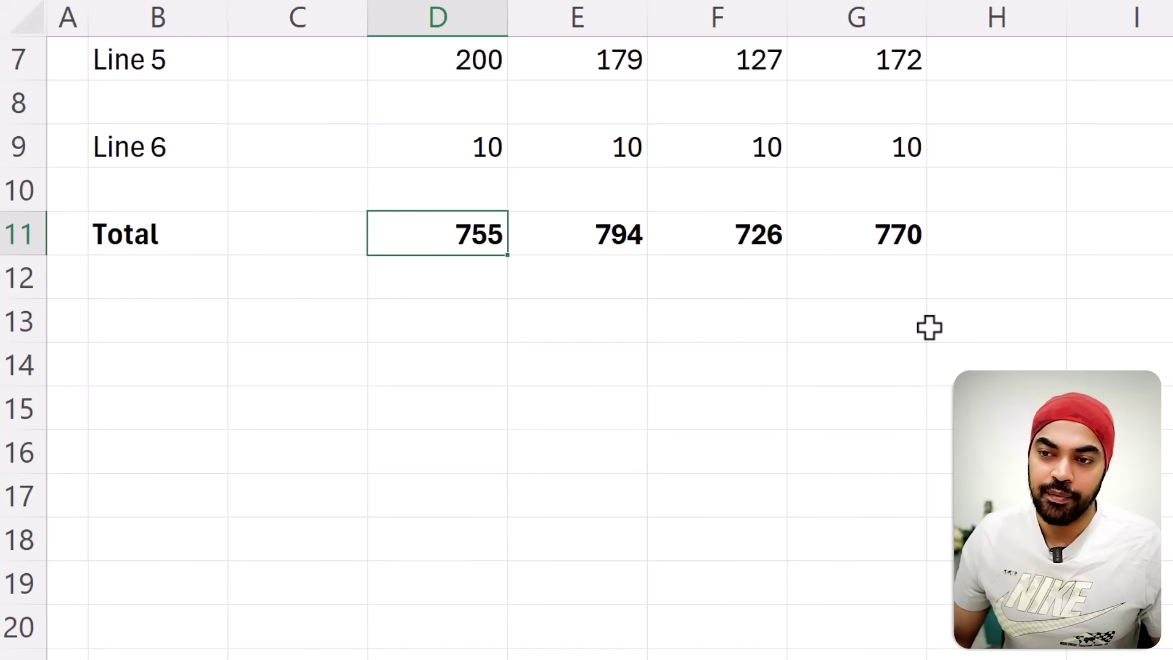
Change the Jan total to =SUM(D3:PrevCell) and copy it across to the Apr total
scroll(929, 328, "up", 2)
key("alt+equal")
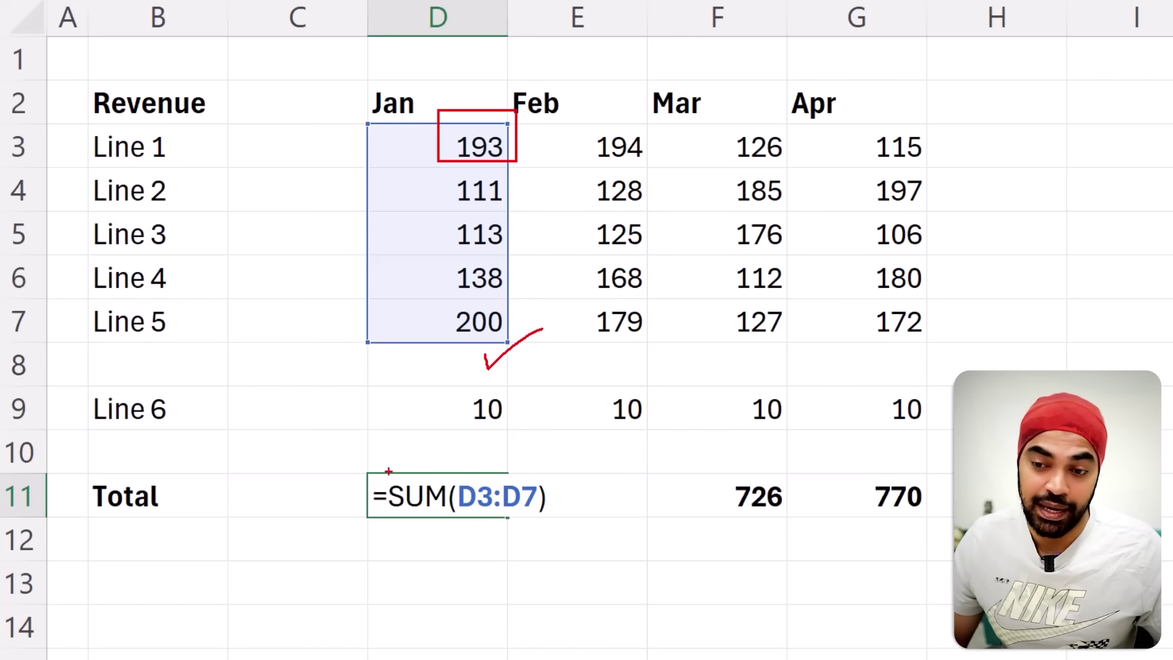
left_click_drag(386, 471, 395, 437)
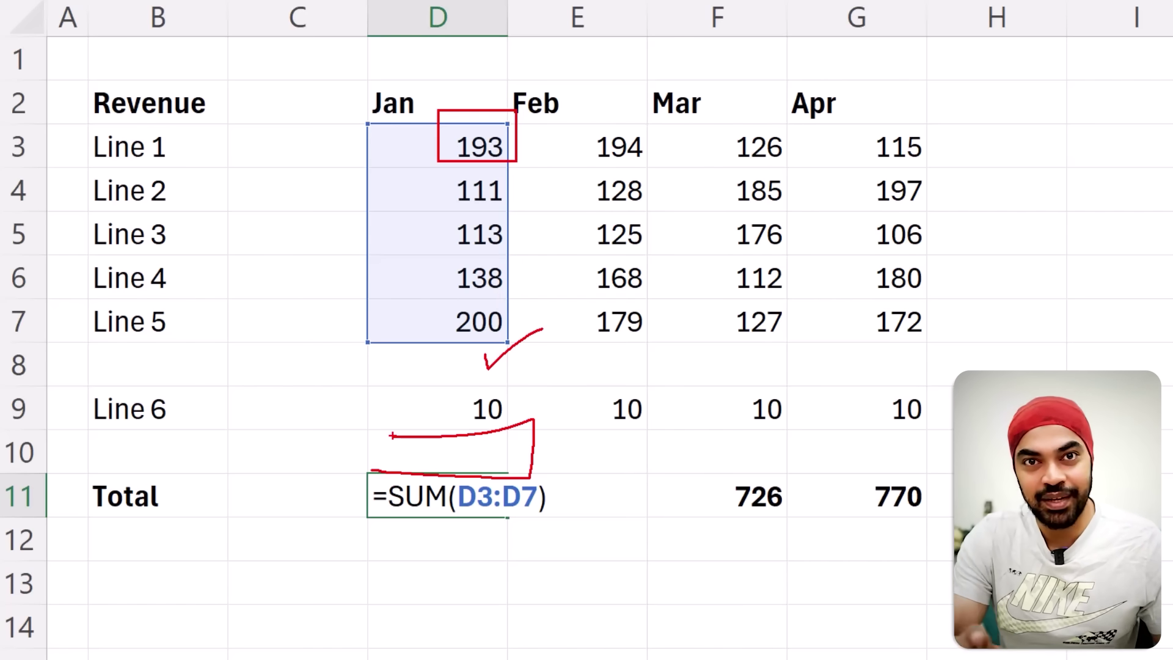
key("Escape")
key("BackSpace")
key("BackSpace")
key("BackSpace")
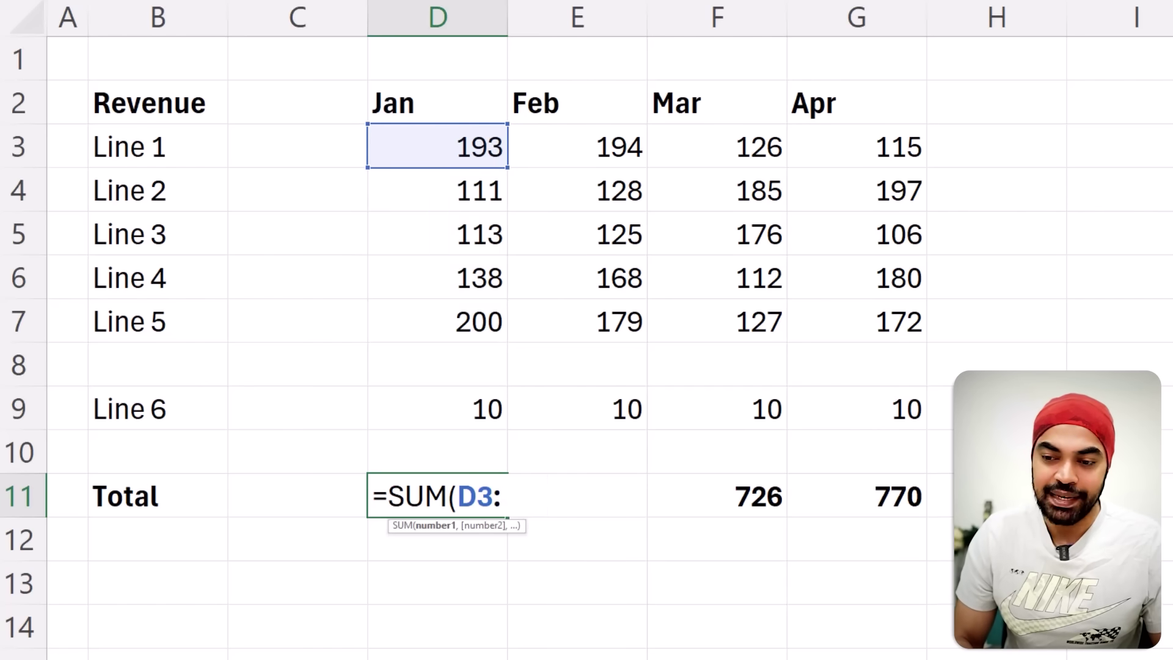
type("PrevCell")
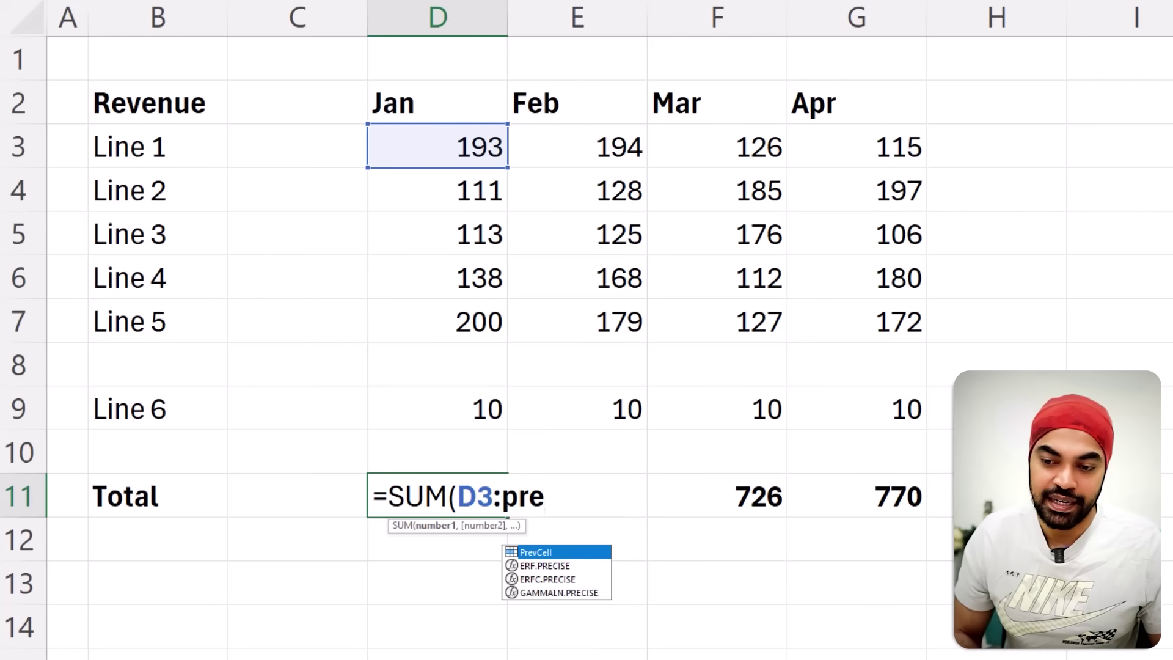
type(")")
key("Return")
key("Up")
key("shift+Right")
key("shift+Right")
key("shift+Right")
key("ctrl+r")
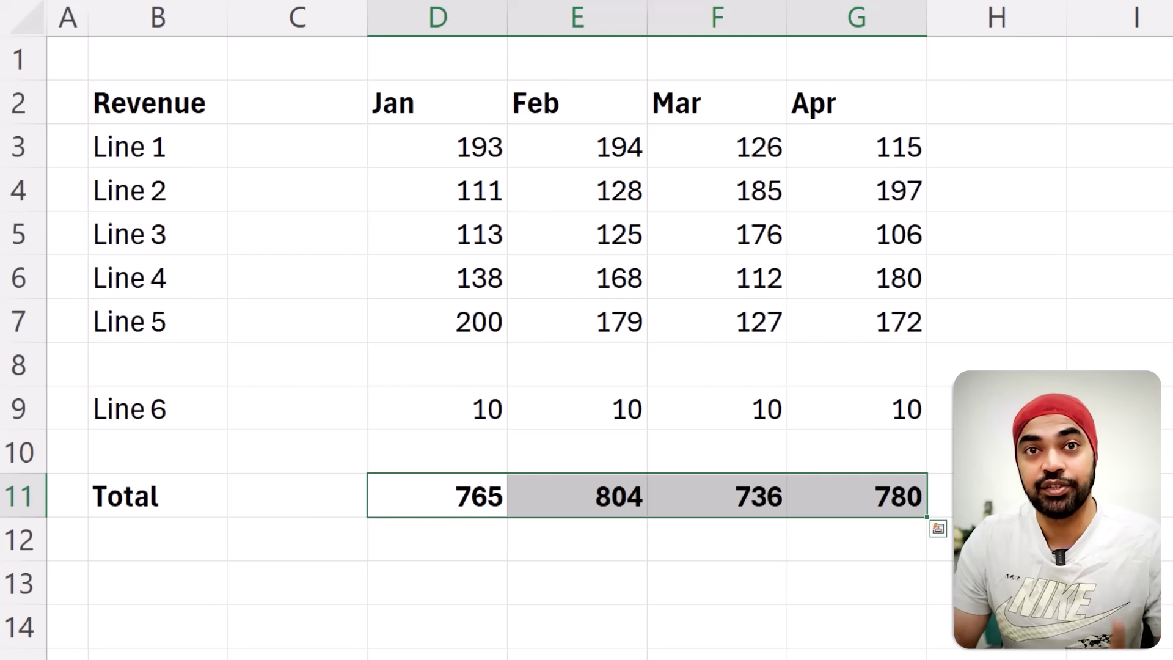
Move the whole Total row down one row
key("Home")
key("Right")
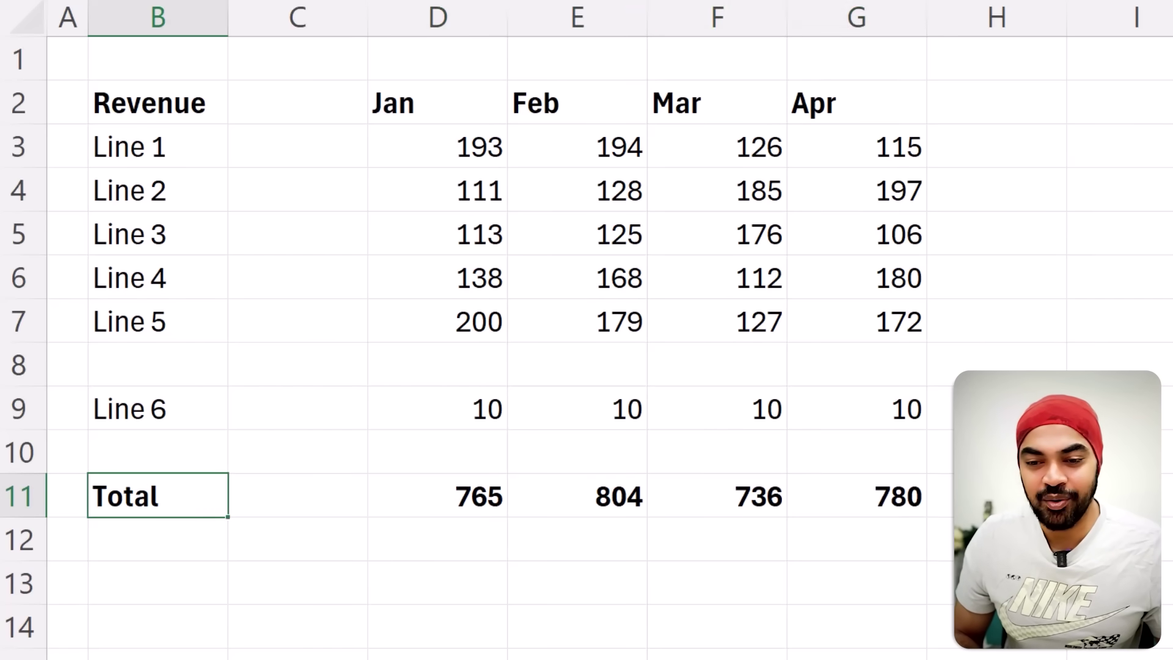
key("ctrl+shift+Right")
key("ctrl+shift+Right")
key("ctrl+x")
key("Down")
key("ctrl+v")
Fill 100 into row 11's Jan–Apr cells and inspect the Jan total's formula
key("Up")
key("Up")
key("Down")
key("Right")
key("Right")
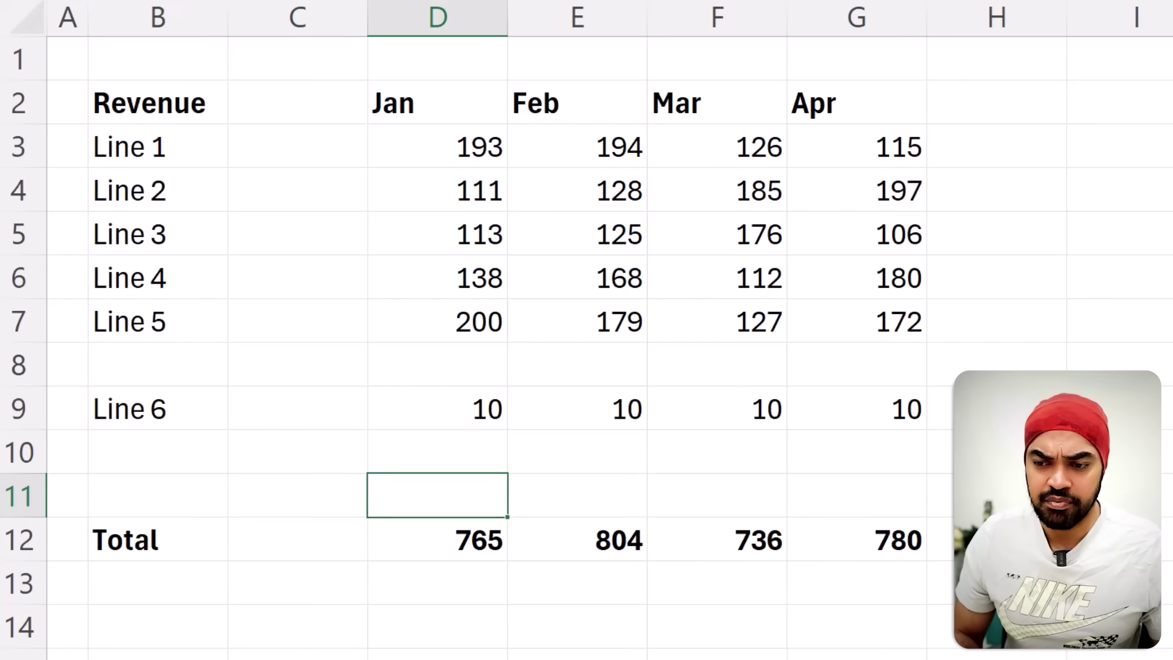
key("shift+Right")
key("shift+Right")
key("shift+Right")
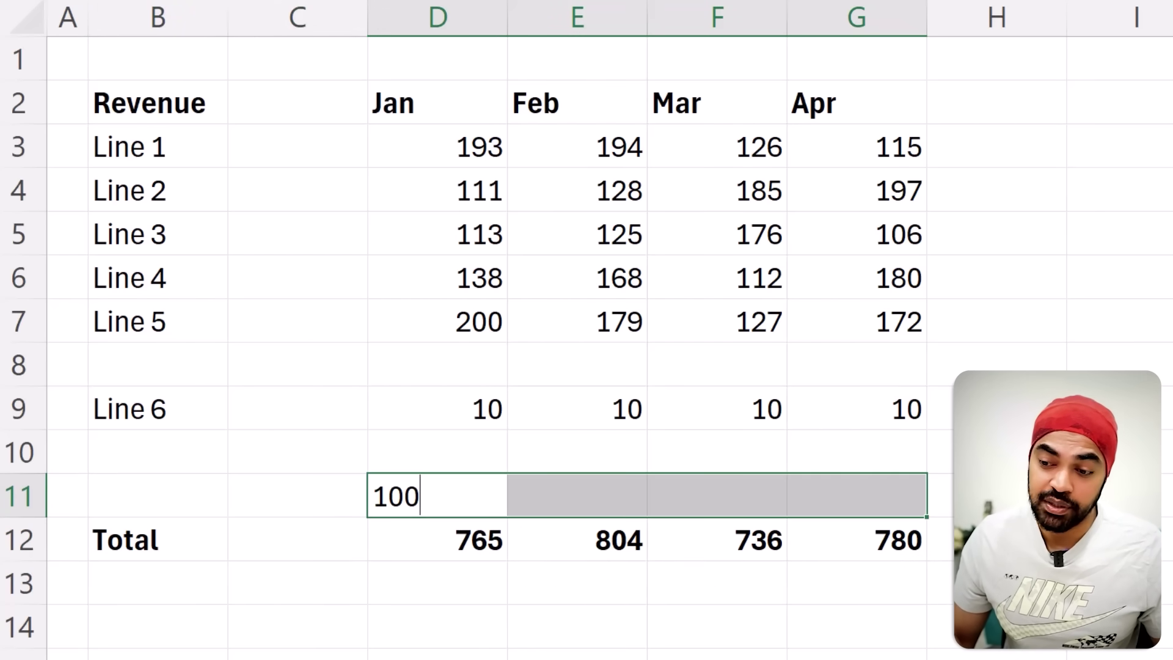
key("ctrl+Return")
left_click(477, 544)
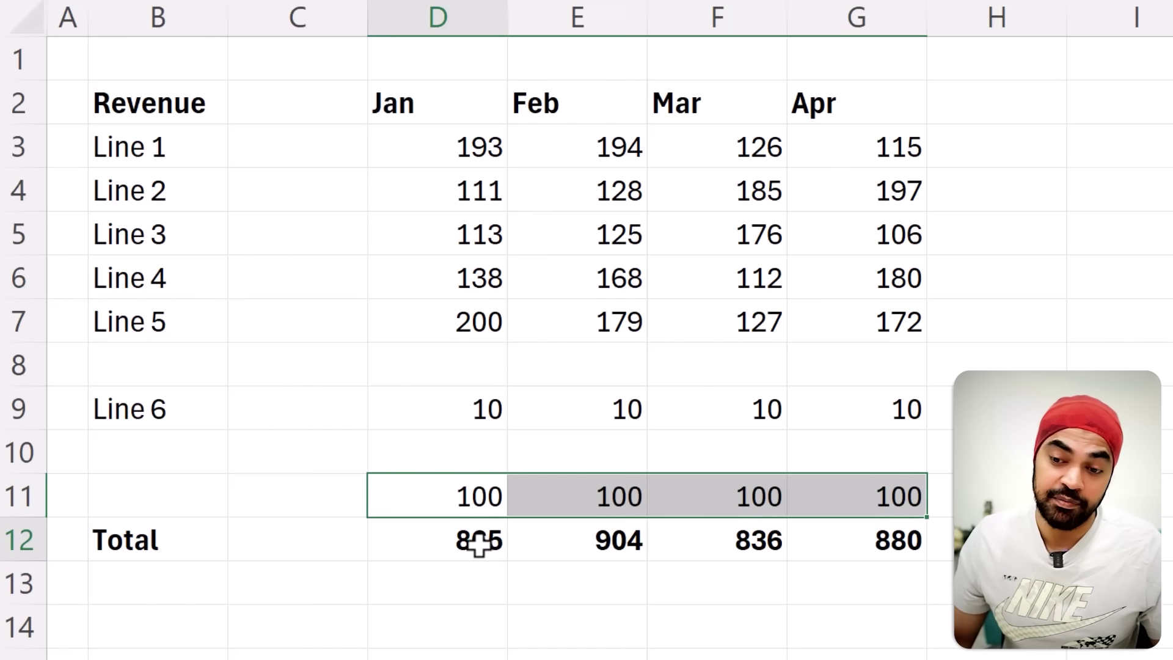
key("F2")
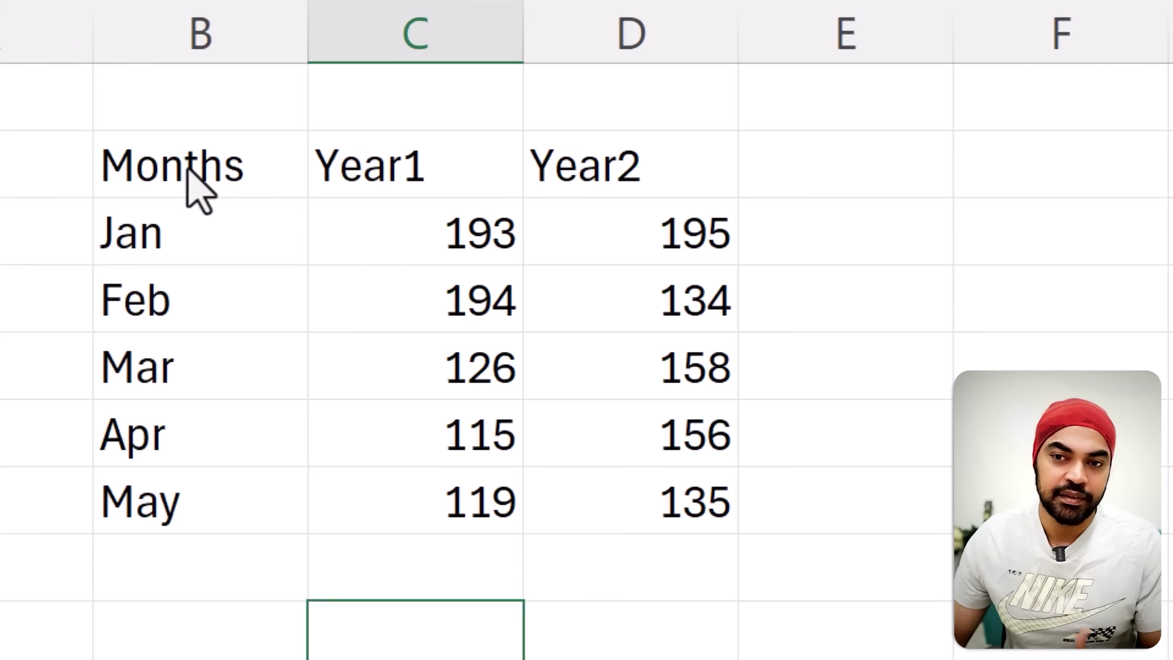
Hide the Year2 column with Ctrl+0
left_click_drag(189, 174, 195, 498)
left_click_drag(346, 191, 385, 449)
left_click_drag(586, 172, 617, 403)
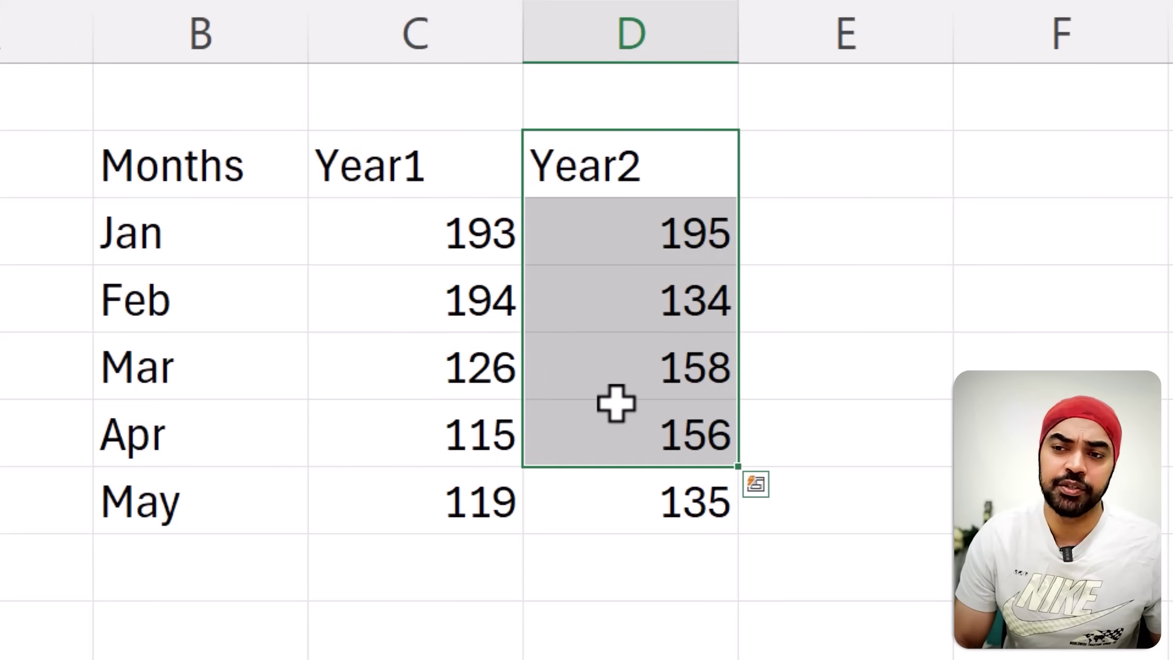
key("ctrl+0")
Insert a column chart of the Months and Year1 table, resized and placed beside it
key("Left")
key("Left")
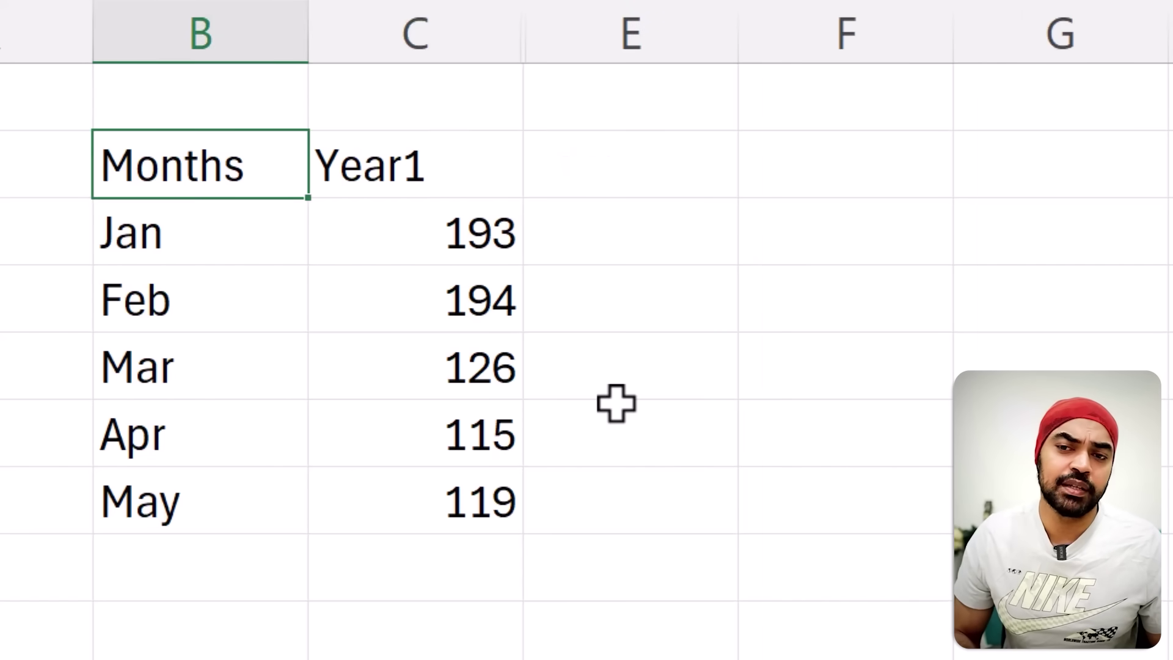
key("shift+Down")
key("Down")
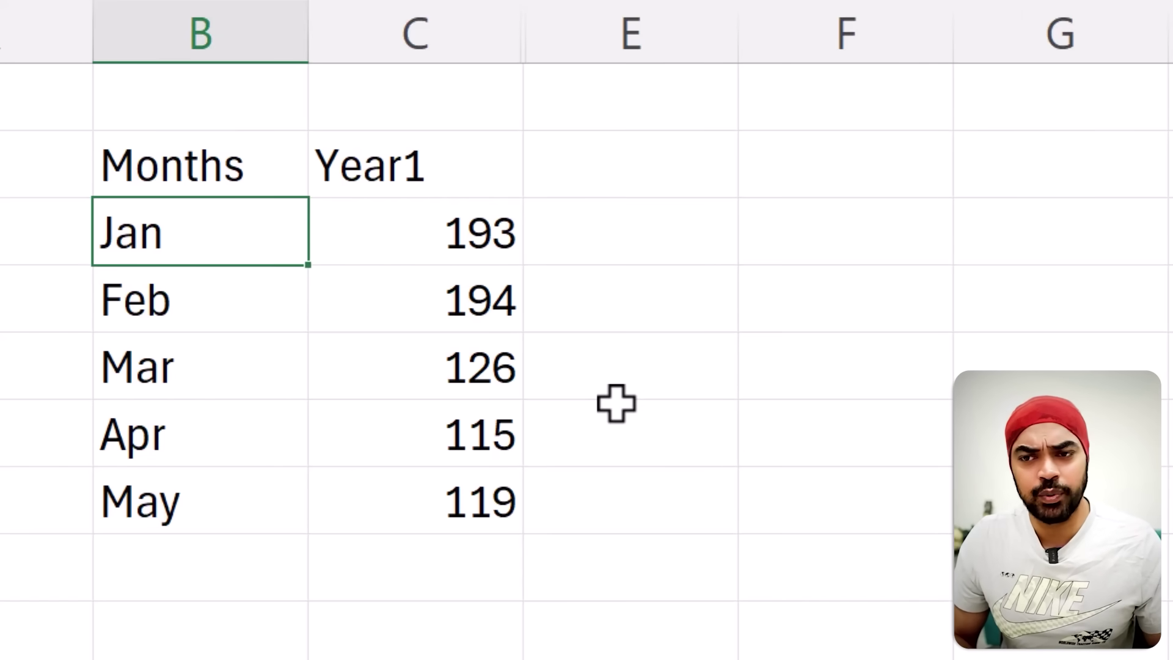
key("Up")
key("ctrl+a")
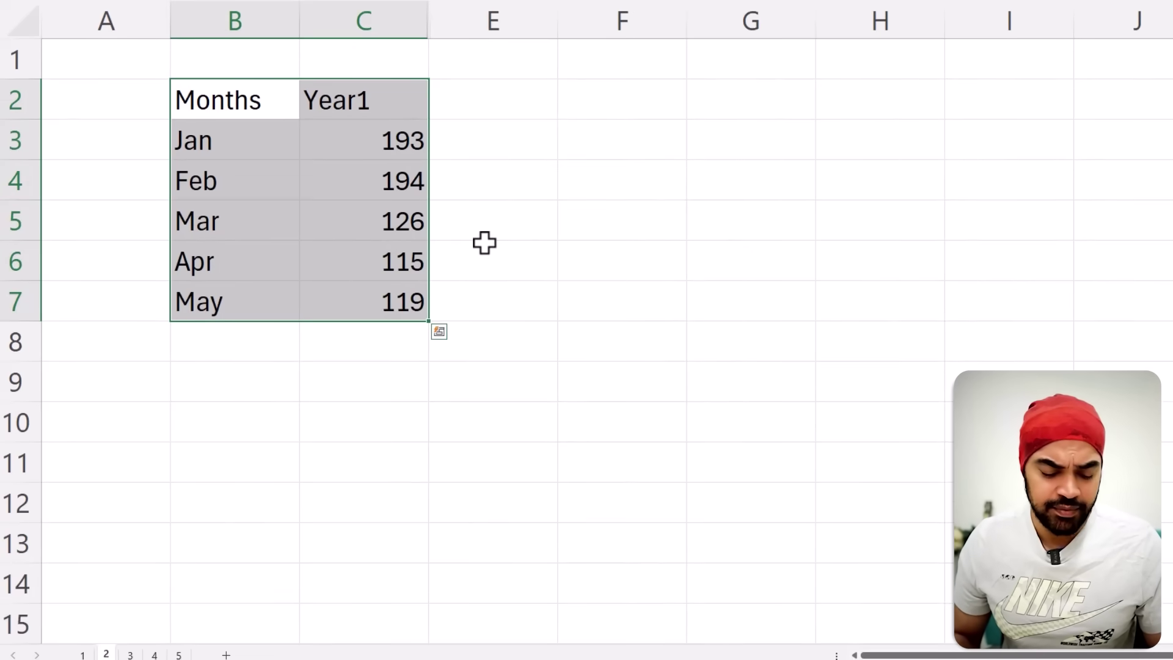
key("alt+F1")
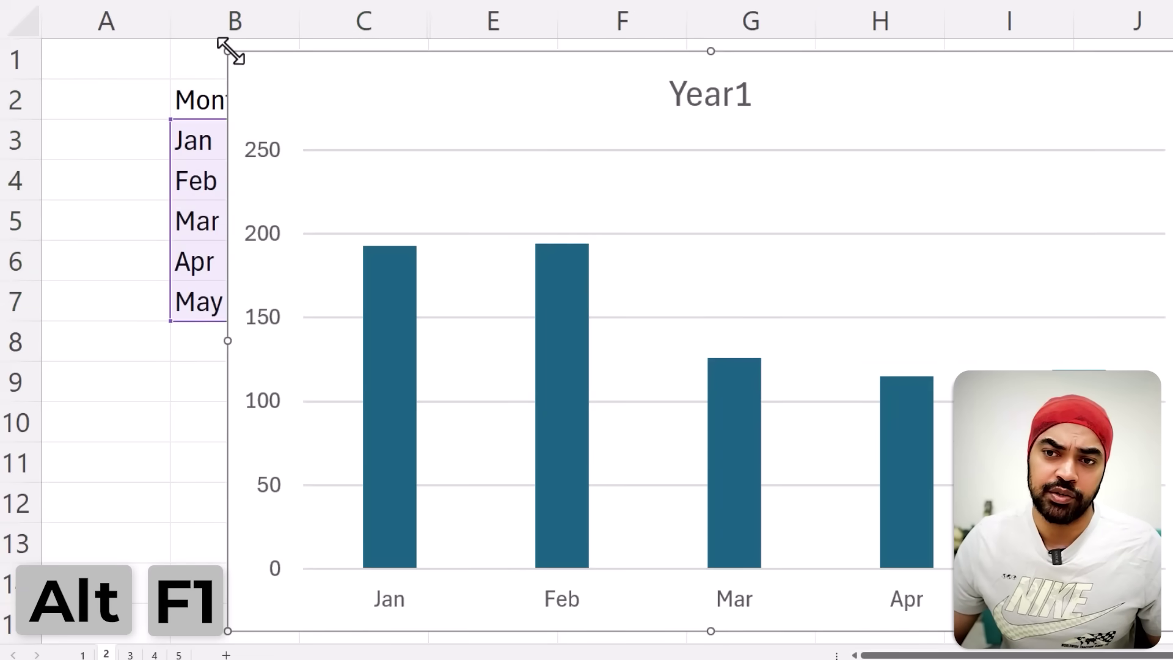
left_click_drag(228, 51, 557, 251)
left_click_drag(673, 309, 623, 179)
left_click(541, 80)
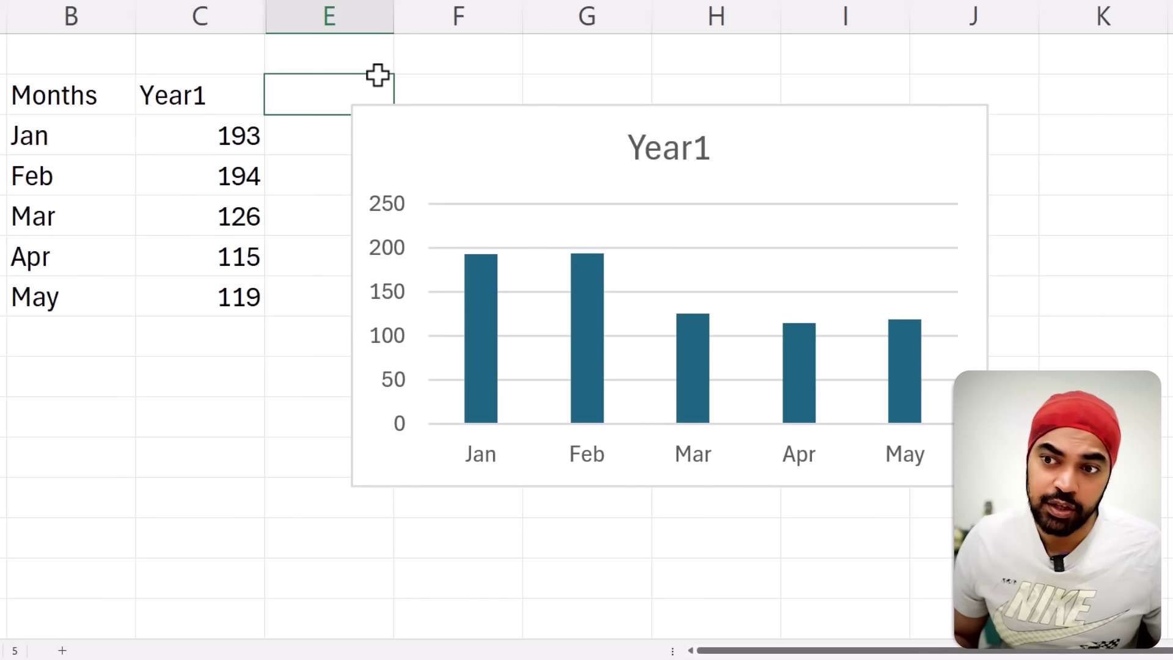
Unhide the Year2 column next to Year1
key("shift+Left")
key("alt+h")
key("o")
key("u")
key("l")
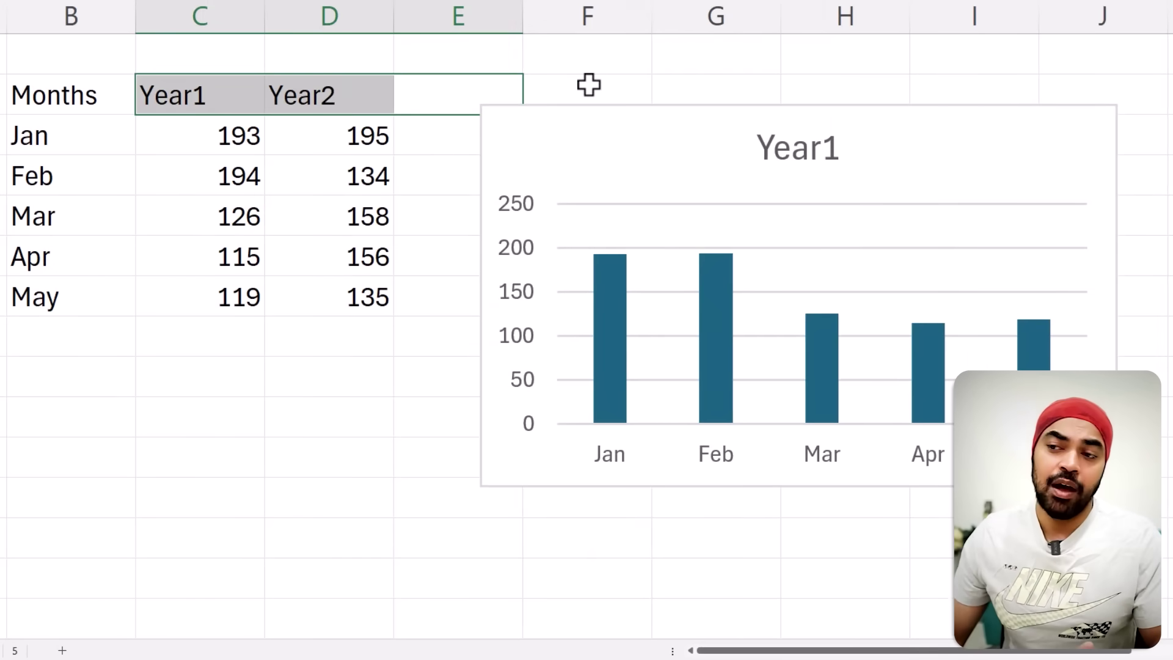
left_click(589, 84)
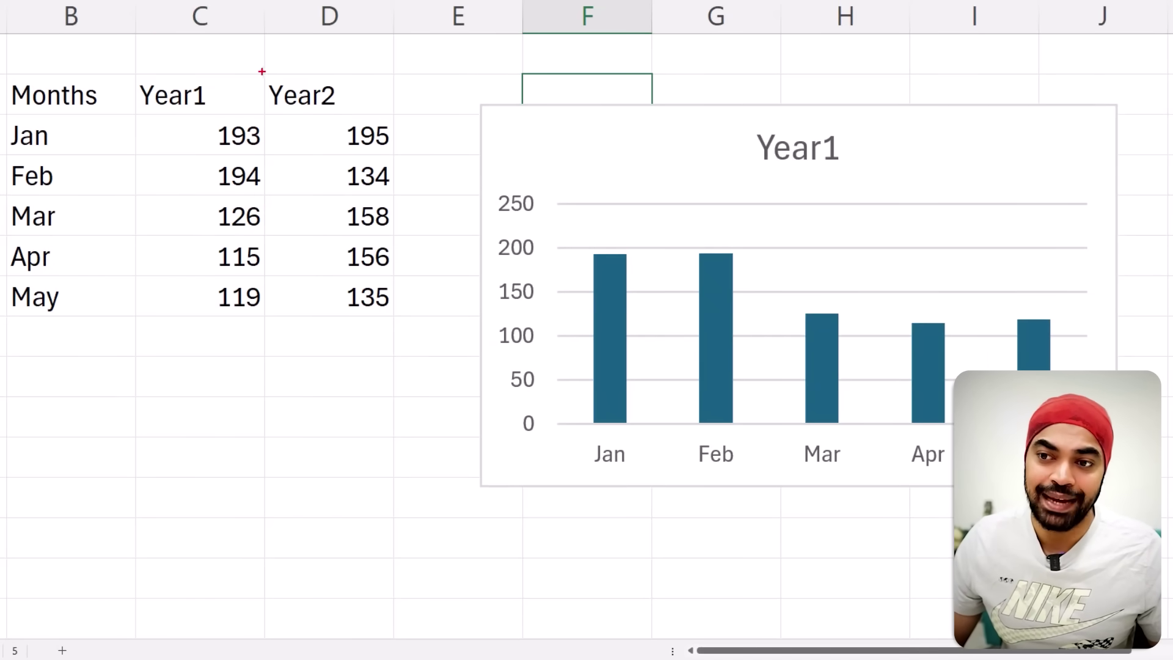
Annotate that the chart still plots only Year1, then open and dismiss its context menu
mouse_move(261, 72)
left_mouse_down()
mouse_move(380, 259)
mouse_move(441, 391)
left_mouse_up()
mouse_move(329, 123)
left_mouse_down()
mouse_move(540, 73)
mouse_move(589, 144)
left_mouse_up()
left_click_drag(595, 112, 592, 140)
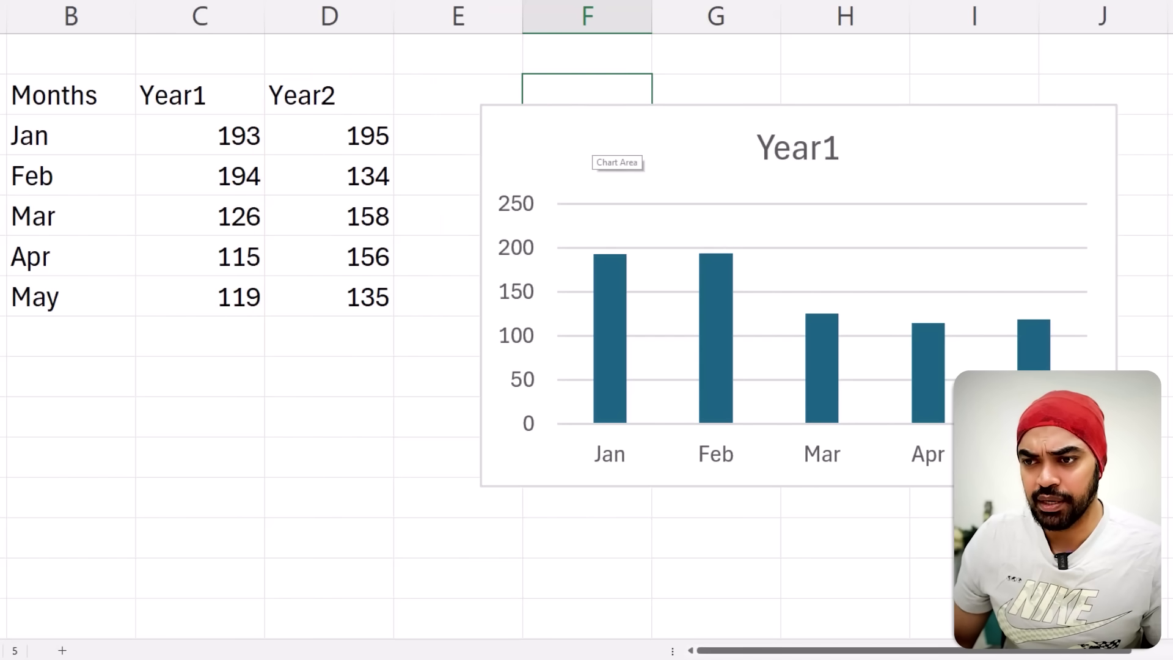
left_click(565, 149)
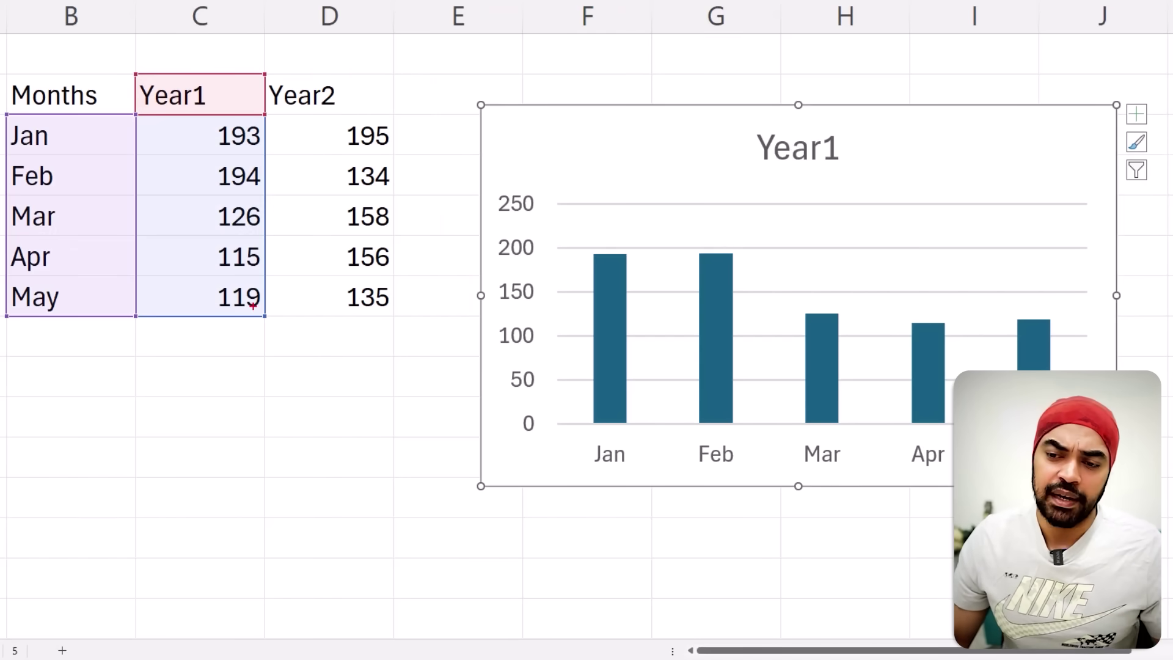
mouse_move(258, 309)
left_mouse_down()
mouse_move(271, 327)
mouse_move(365, 329)
left_mouse_up()
left_click_drag(348, 322, 348, 337)
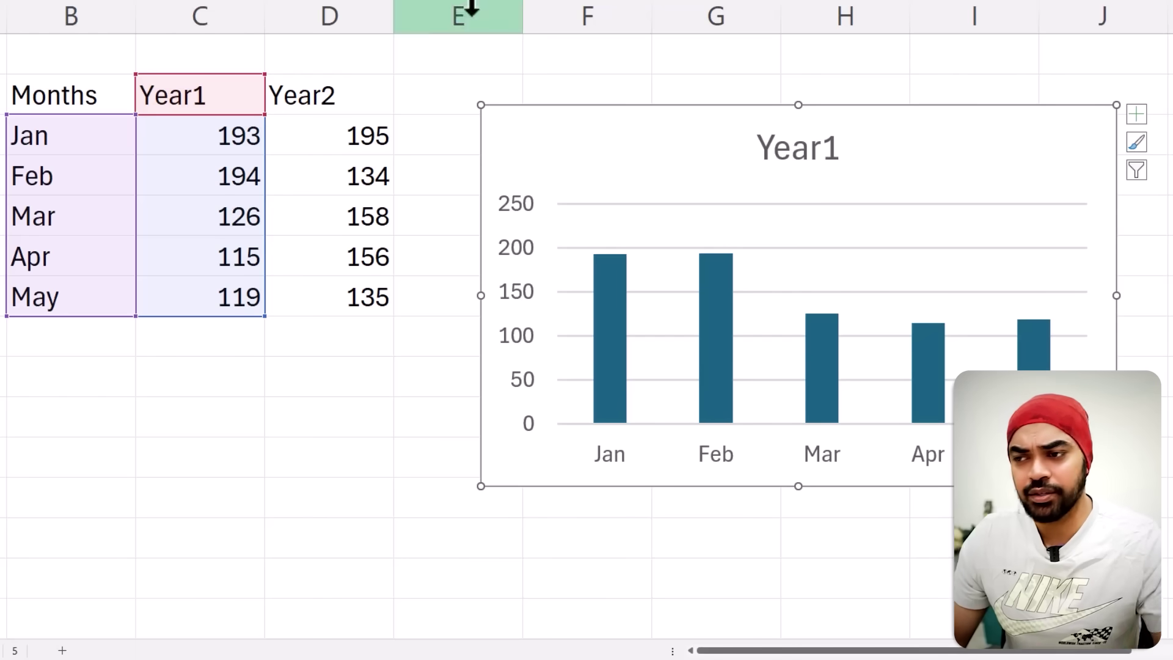
right_click(512, 144)
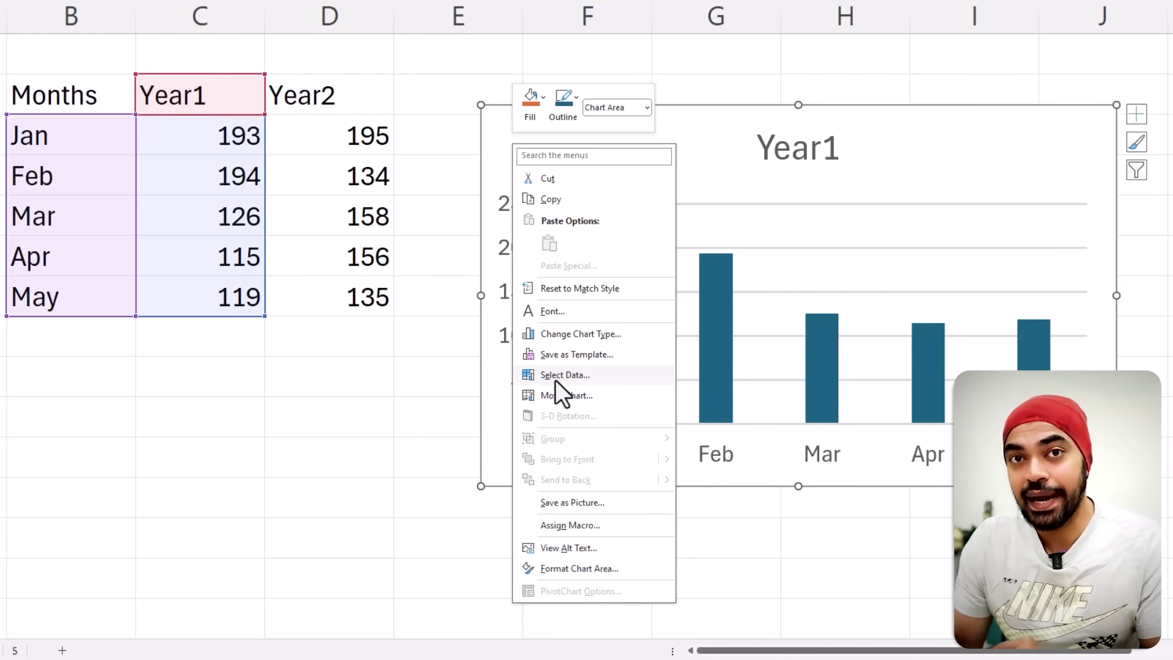
key("Escape")
Copy the Year2 column and paste it into the chart as a second series
left_click(371, 98)
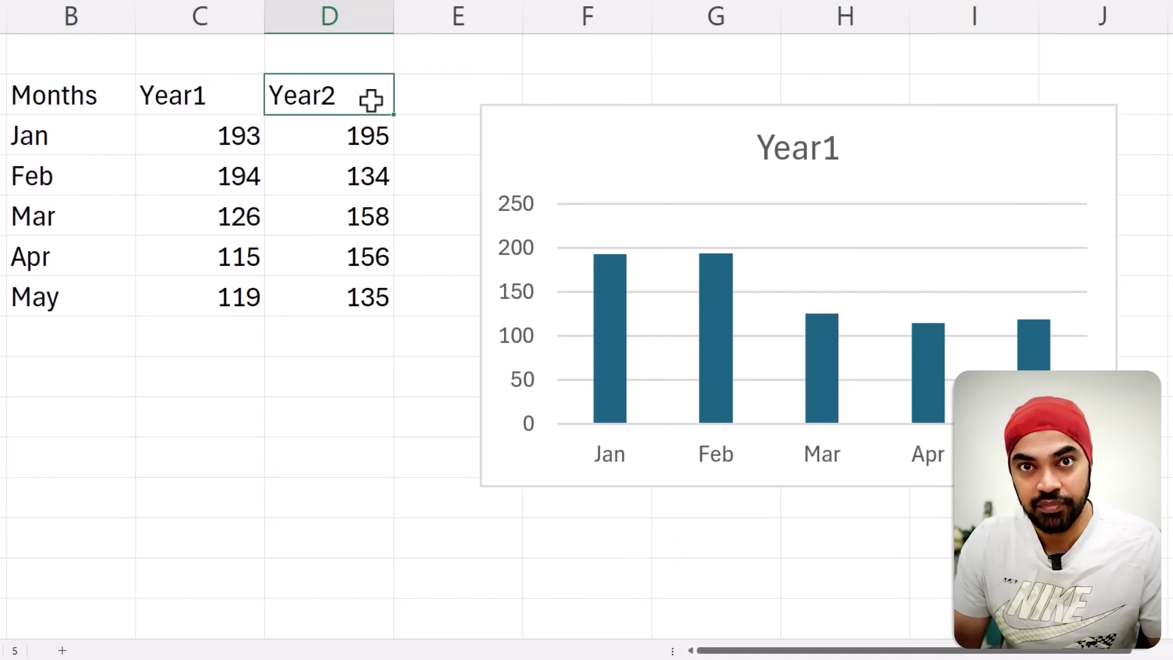
key("ctrl+shift+Down")
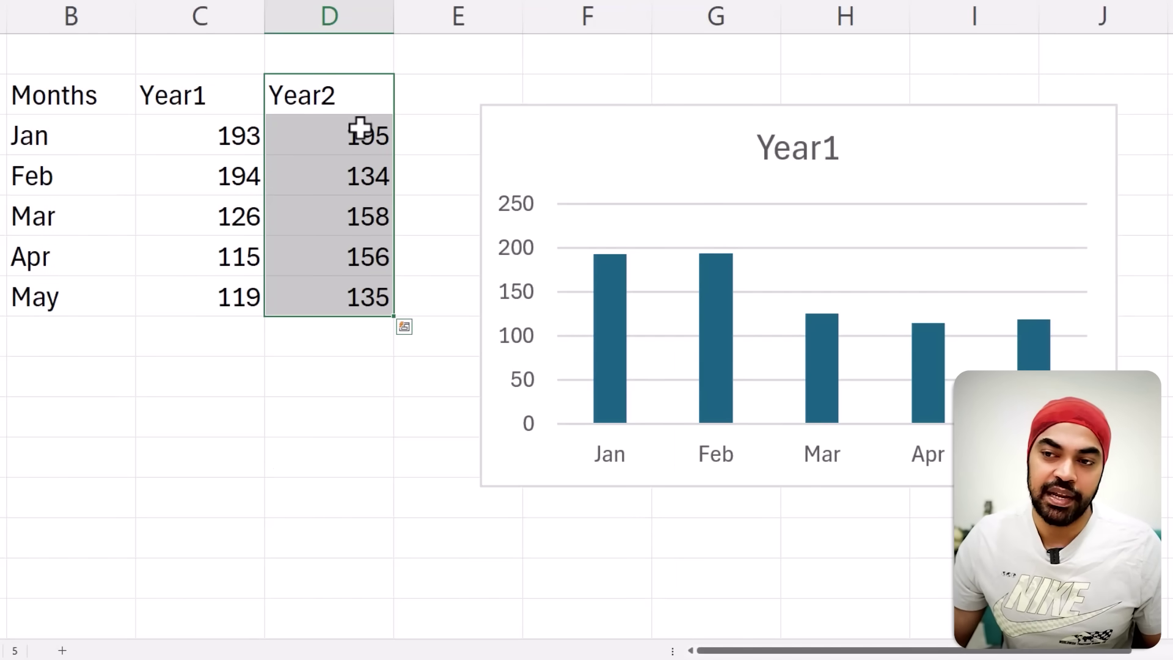
key("ctrl+c")
left_click(664, 129)
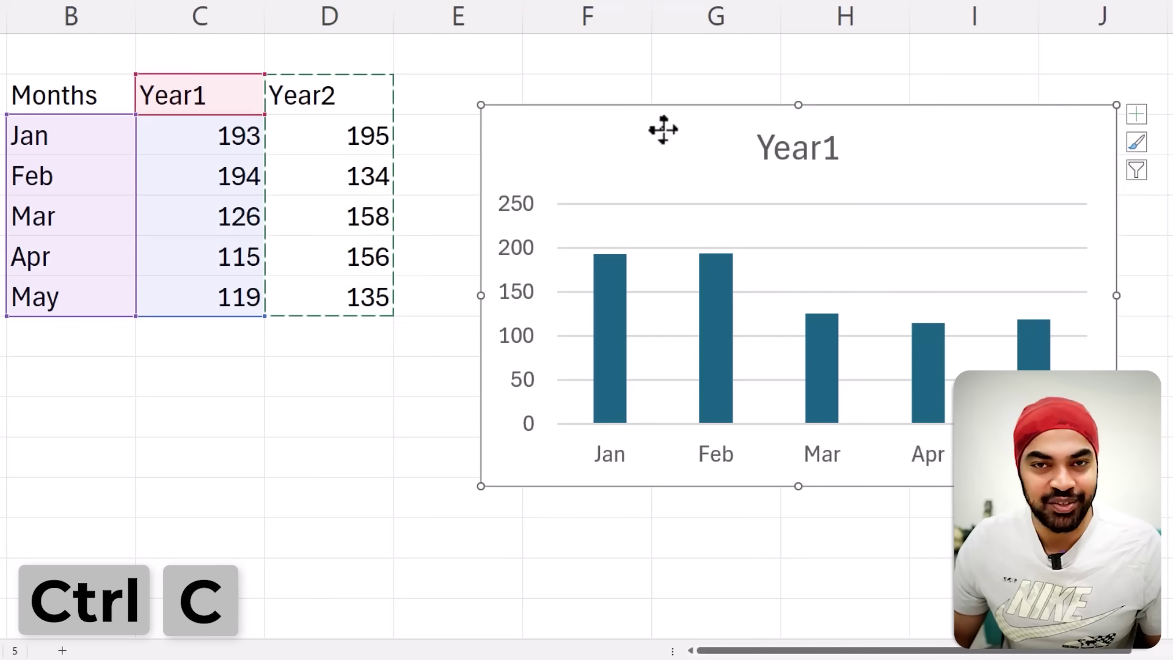
key("ctrl+v")
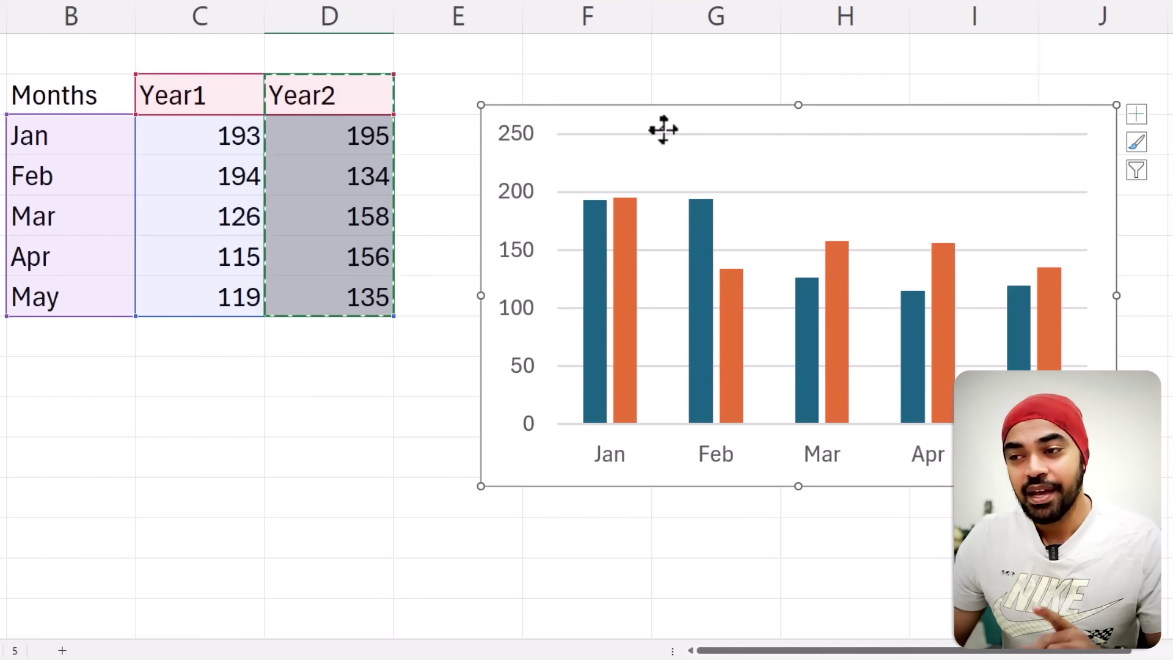
left_click_drag(641, 112, 665, 123)
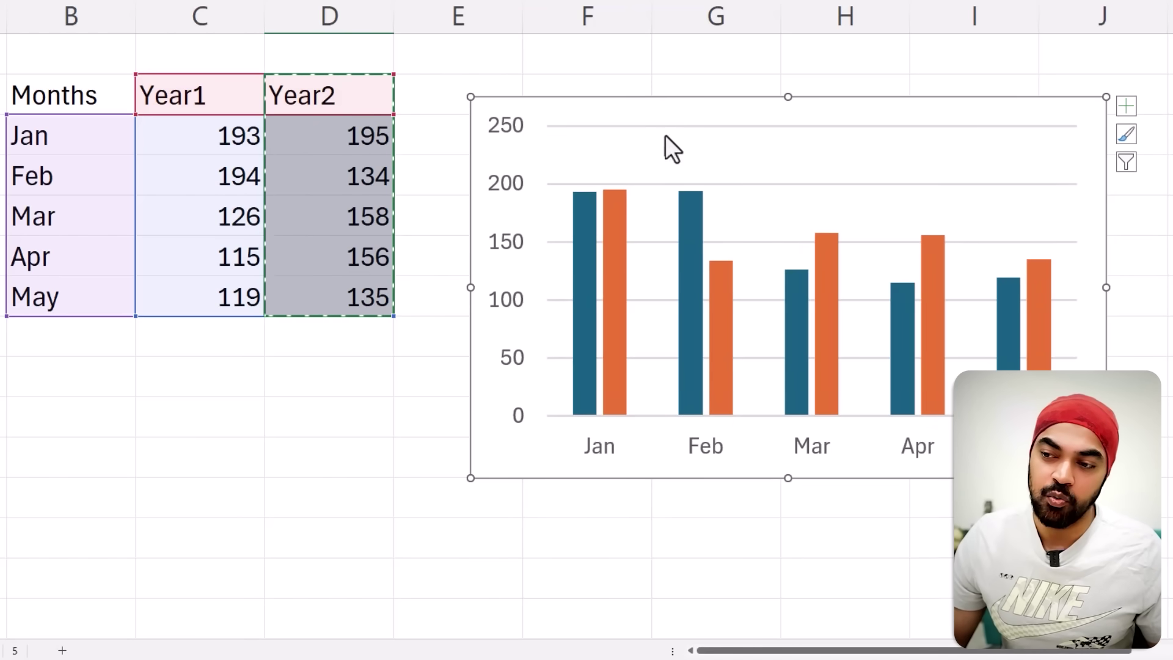
Turn on the chart legend showing Year1 and Year2
left_click_drag(648, 181, 624, 206)
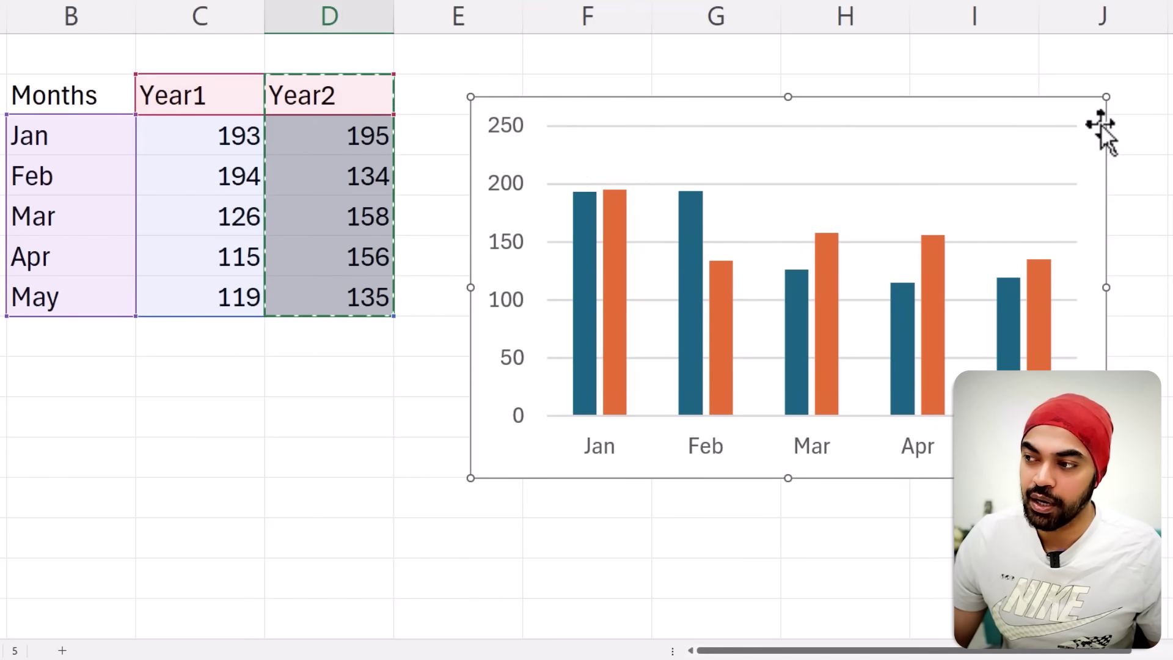
left_click(1126, 106)
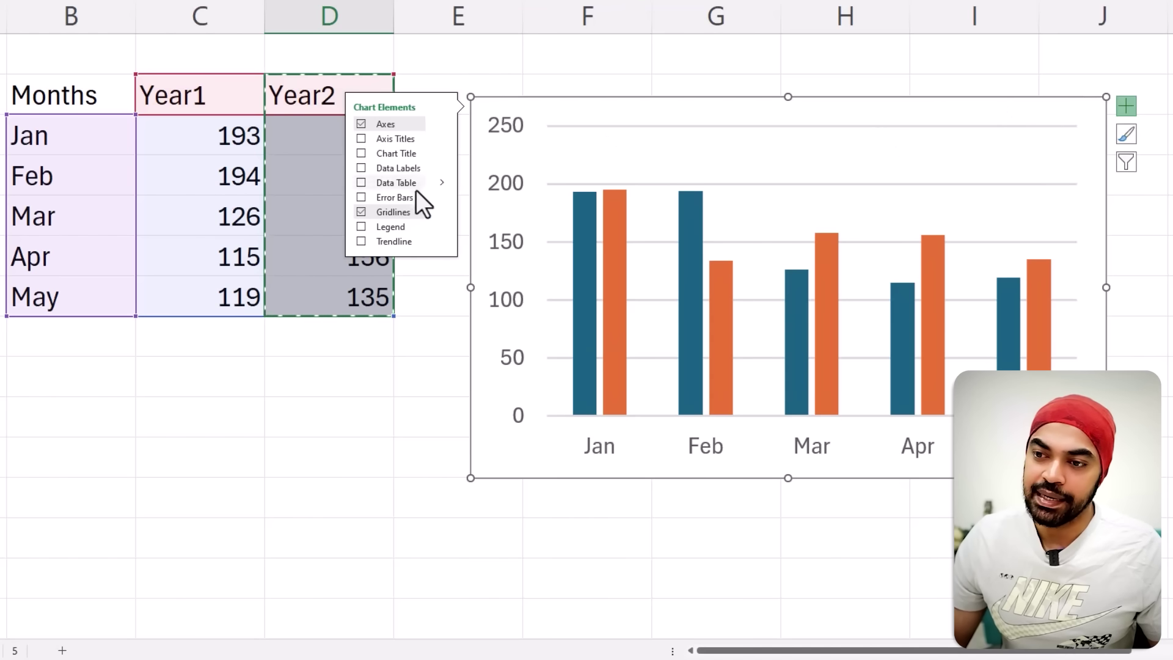
left_click(360, 227)
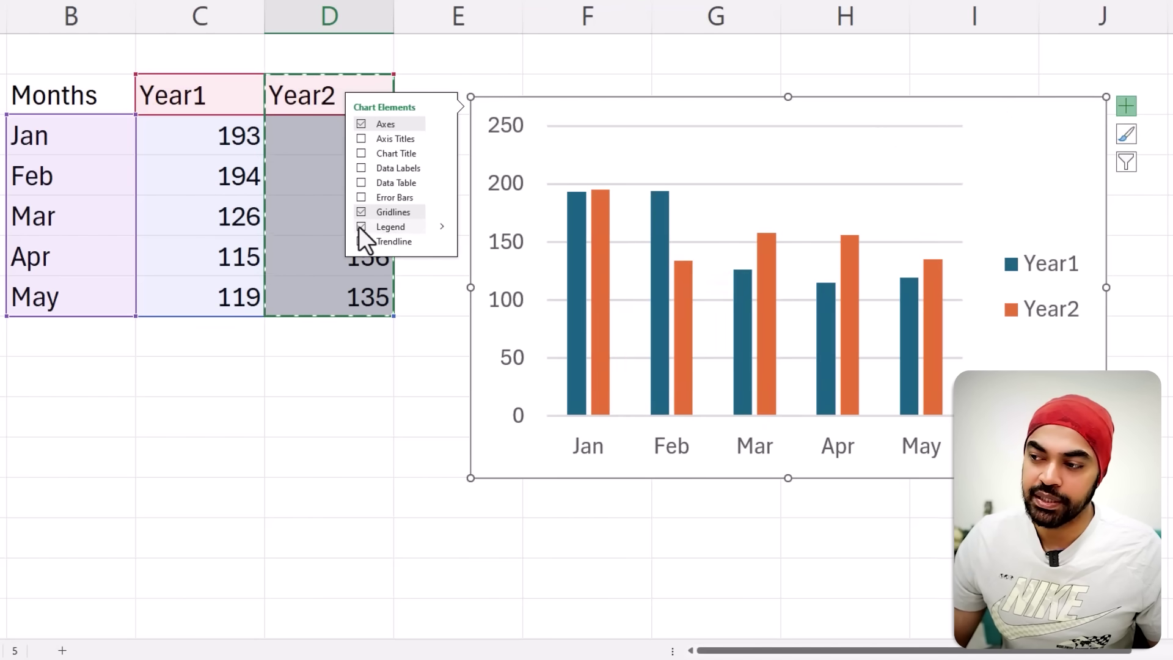
left_click(712, 79)
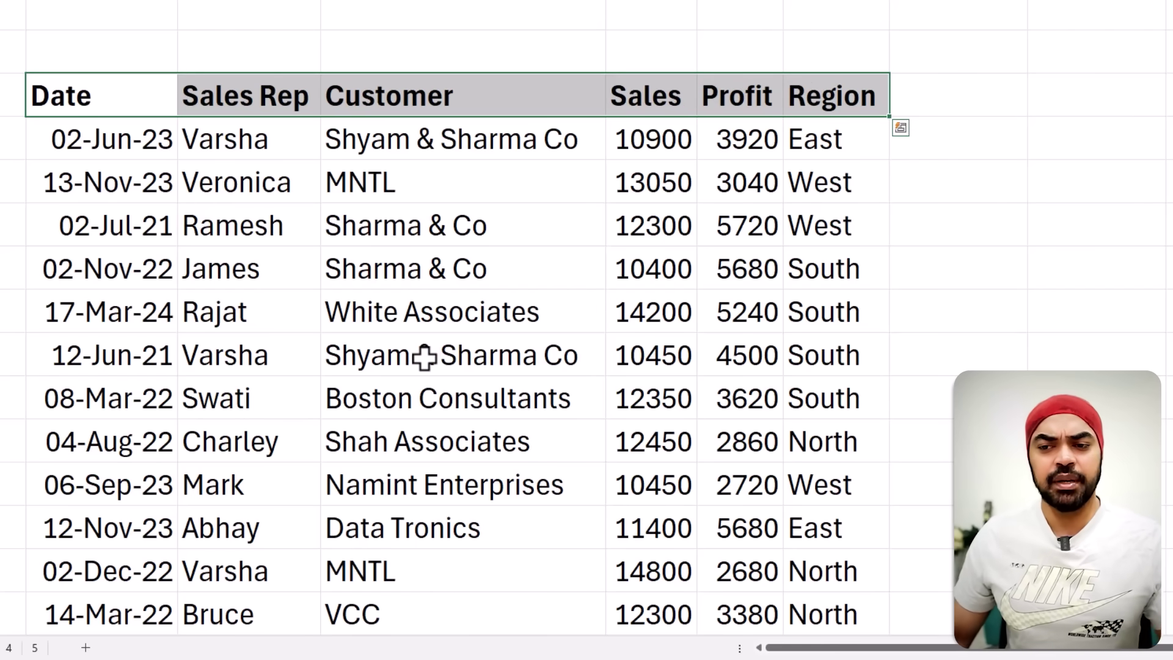
Toggle filters on the Date-to-Region header row, view the Sales Rep list, then remove them
left_click(425, 357)
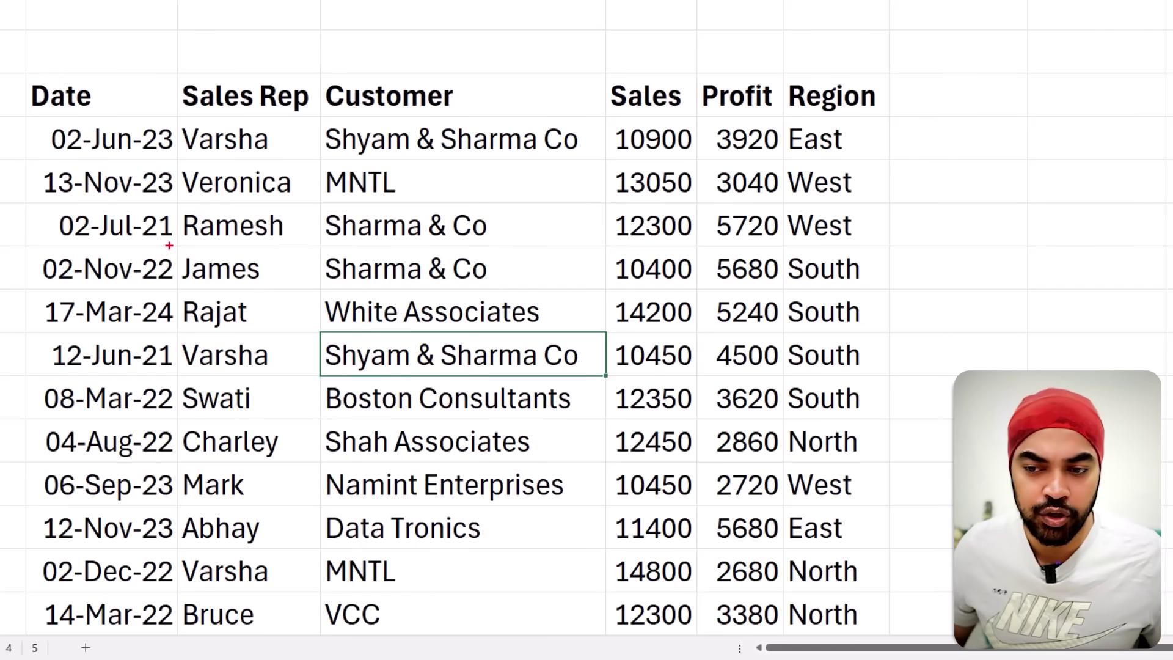
left_click_drag(169, 245, 258, 285)
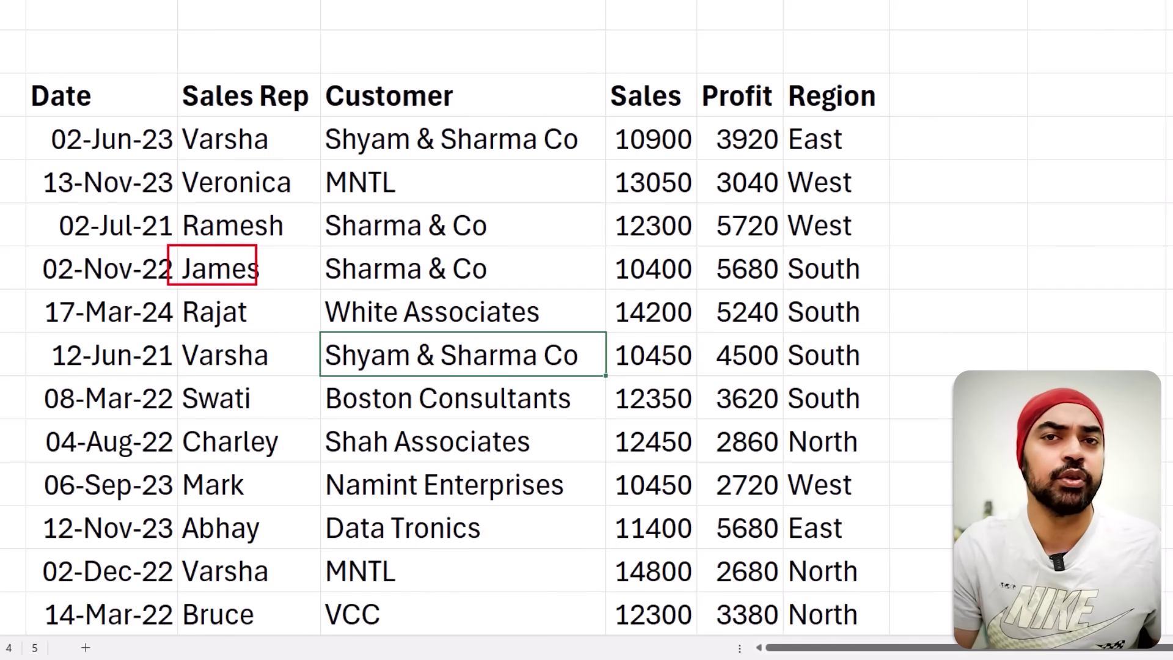
key("Escape")
left_click_drag(98, 96, 831, 95)
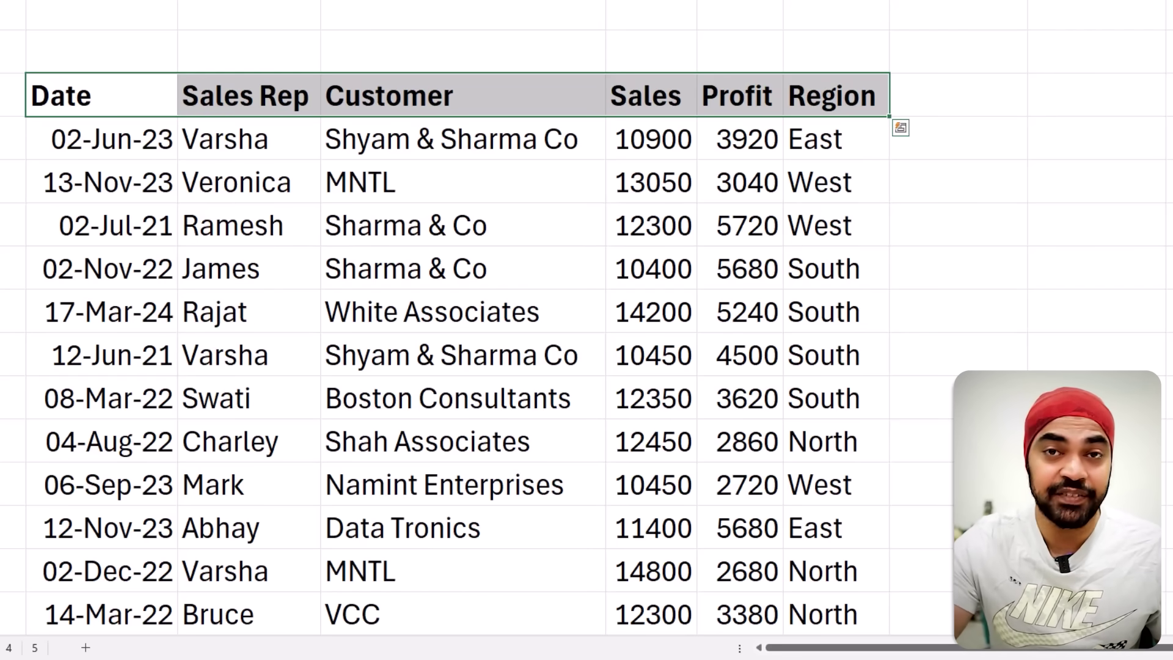
key("ctrl+shift+l")
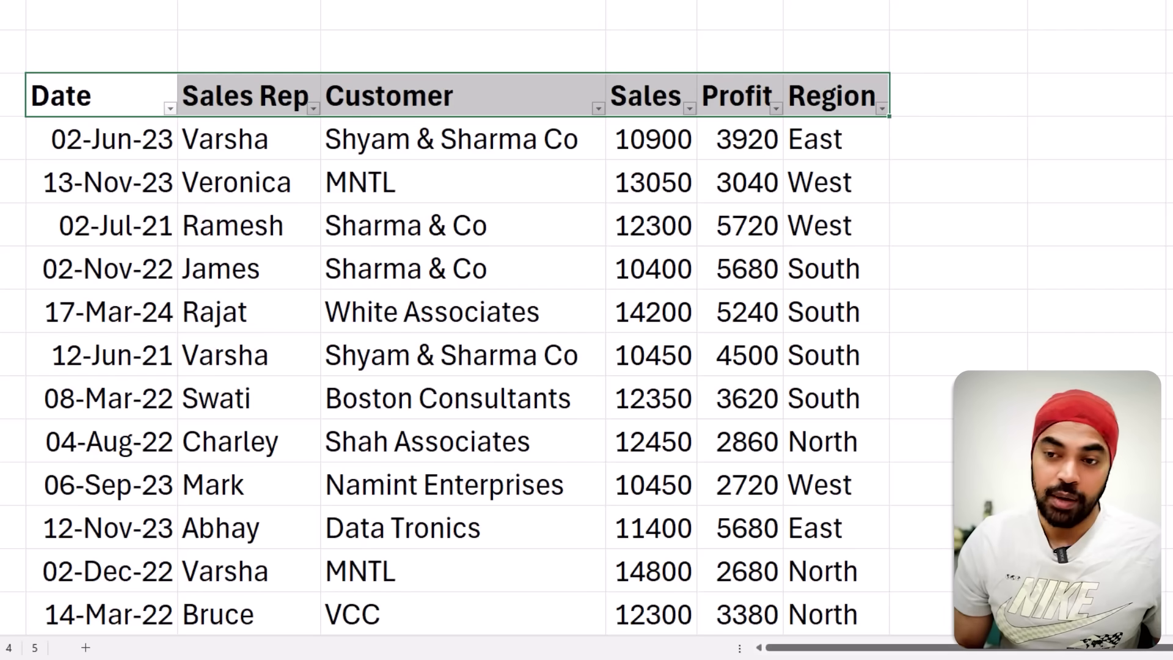
left_click(313, 108)
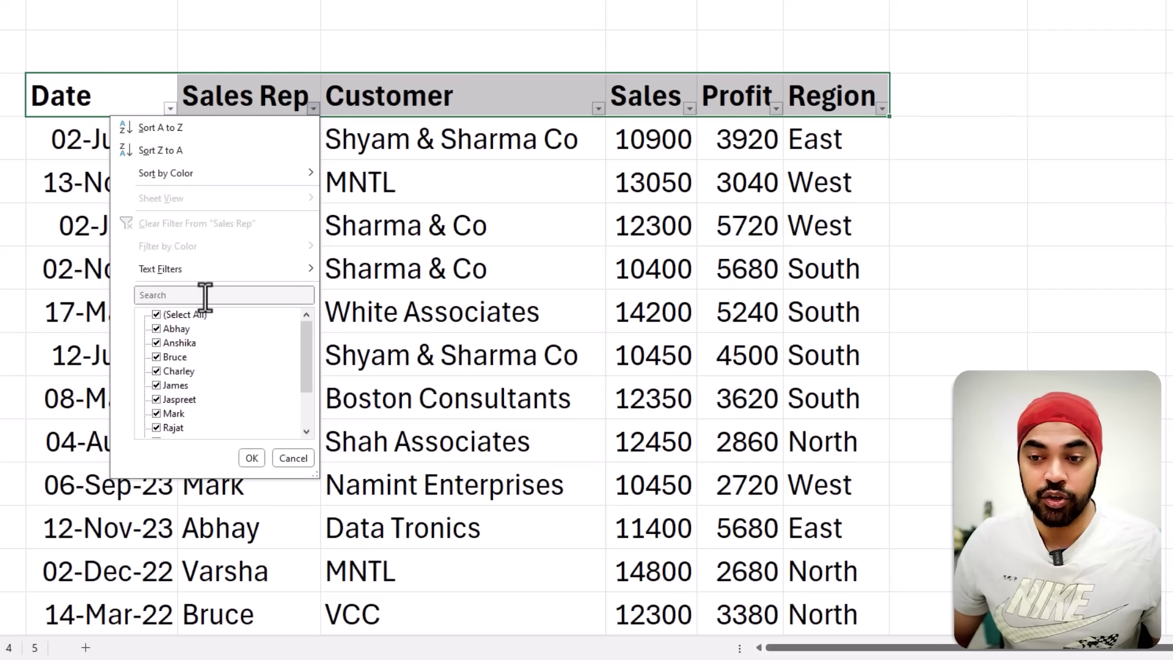
key("Escape")
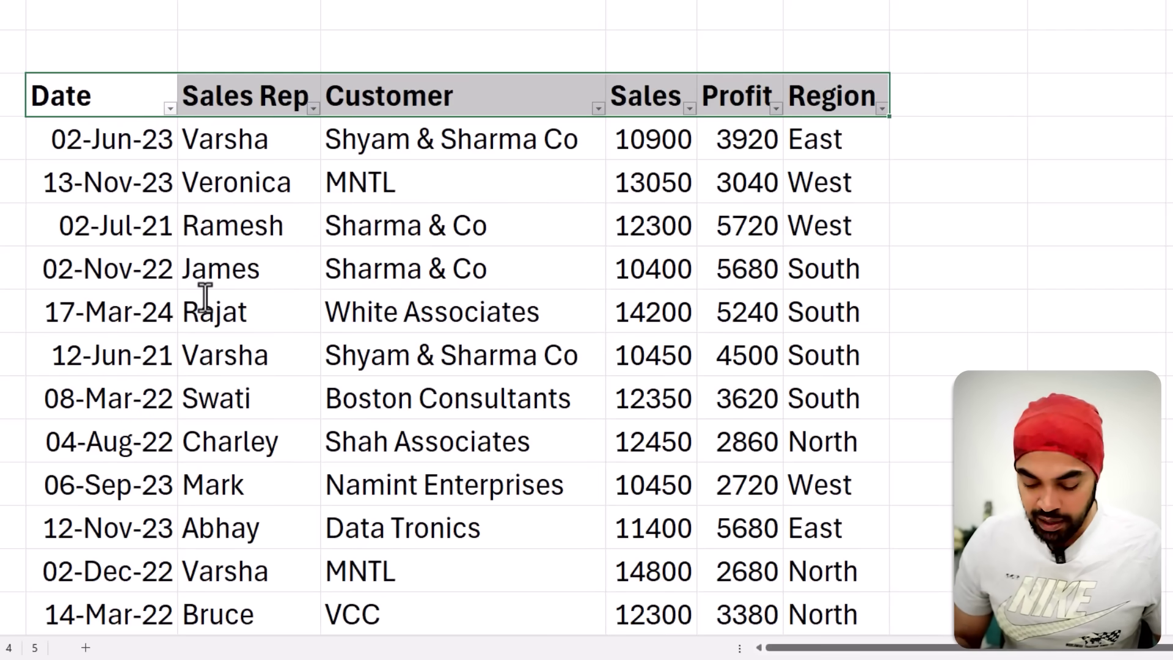
left_click(204, 297)
key("ctrl+shift+l")
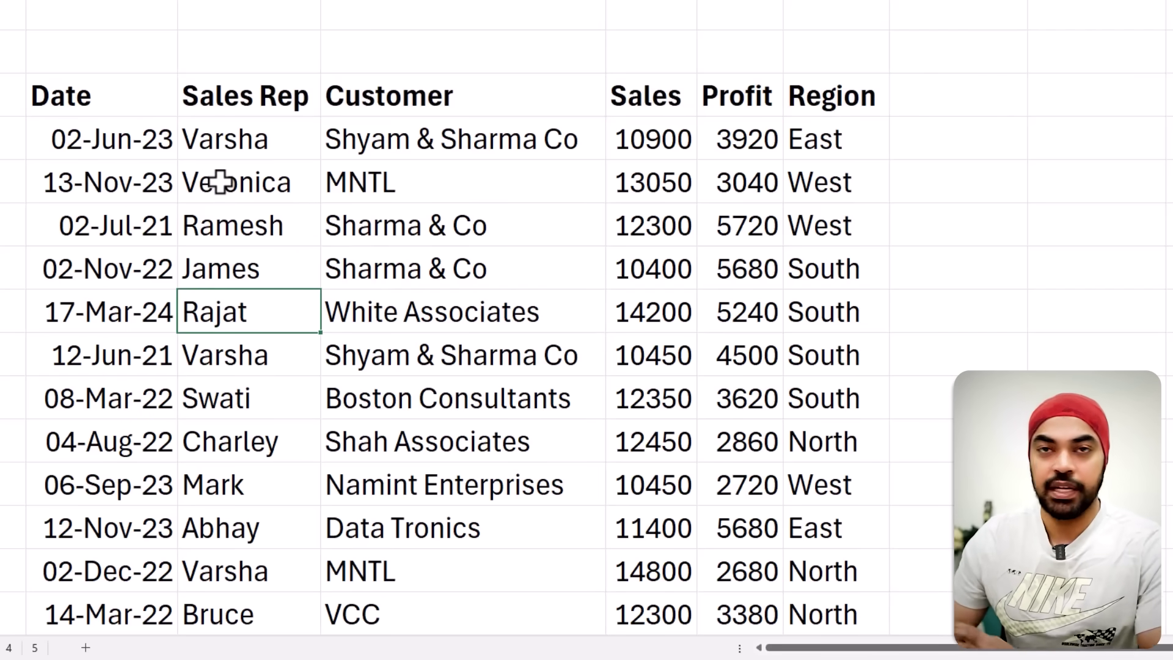
Filter the table to James by selected cell value, then clear the filter
left_click(303, 270)
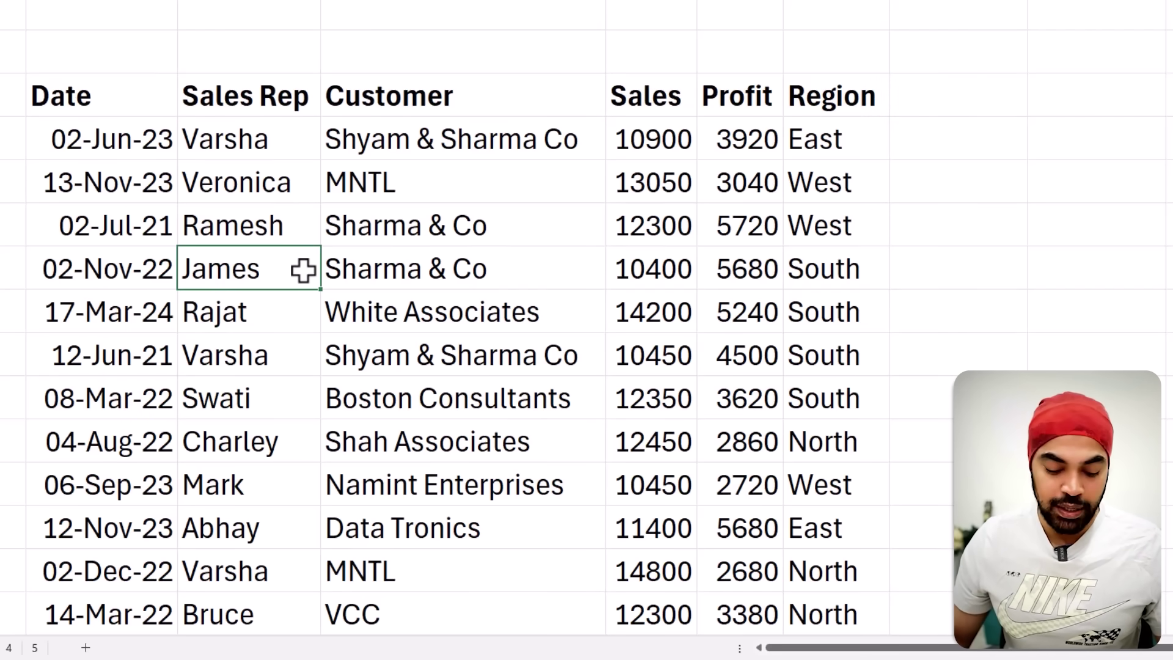
key("shift+F10")
key("e")
key("v")
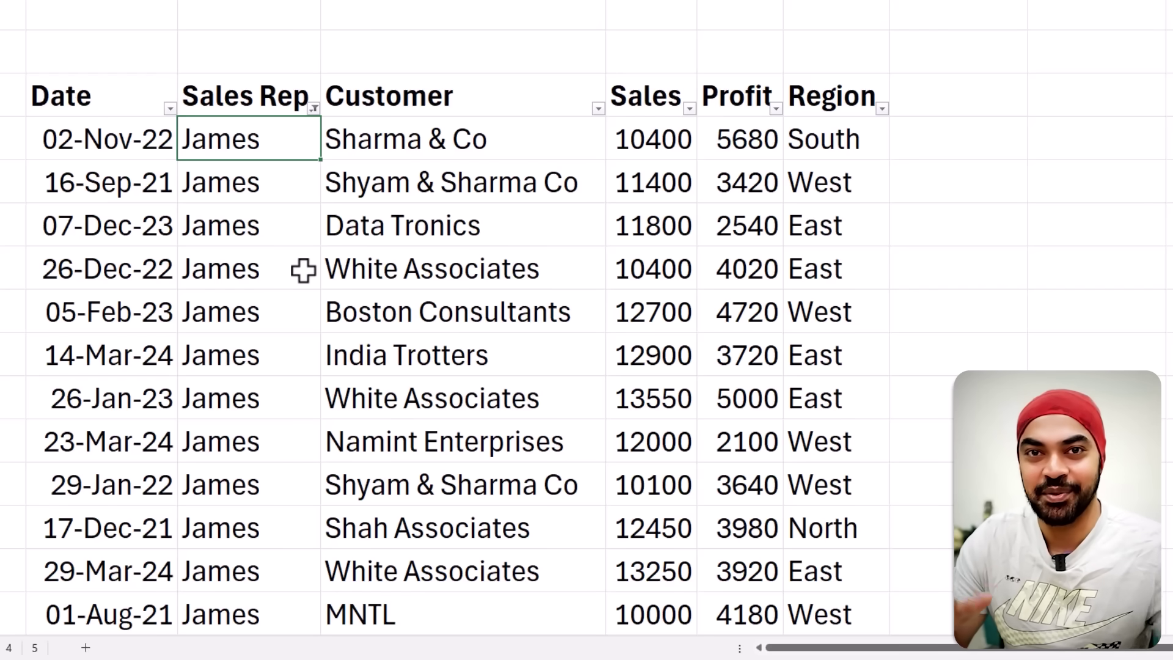
key("ctrl+shift+l")
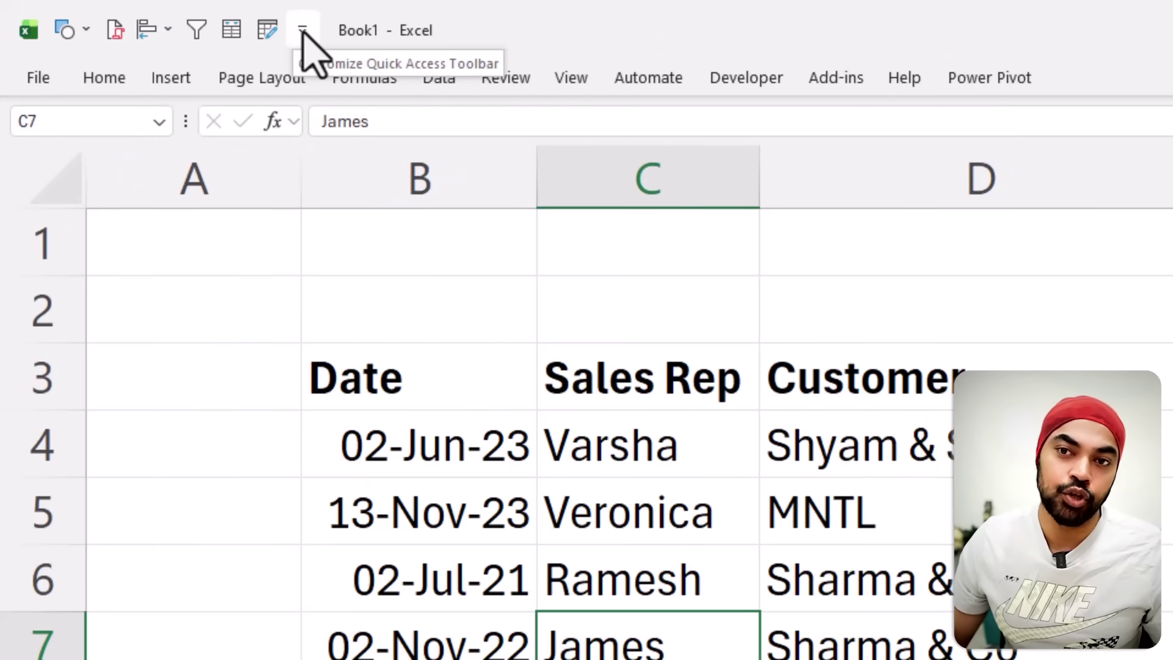
Open the Quick Access Toolbar options and list the Commands Not in the Ribbon
left_click(302, 31)
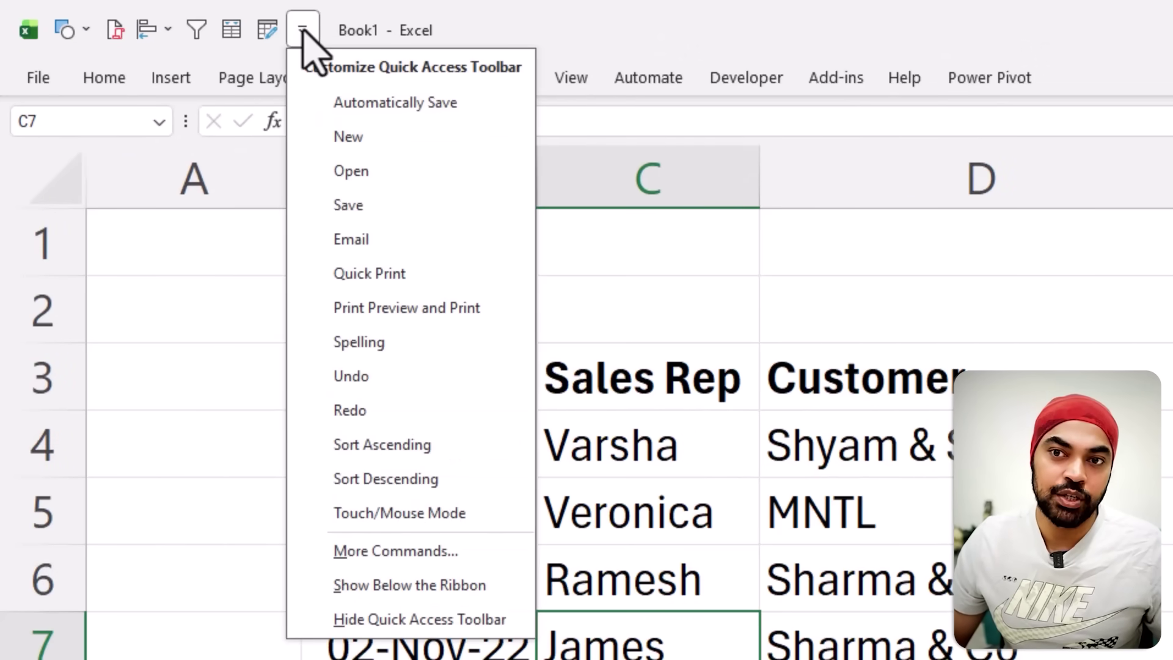
left_click(442, 561)
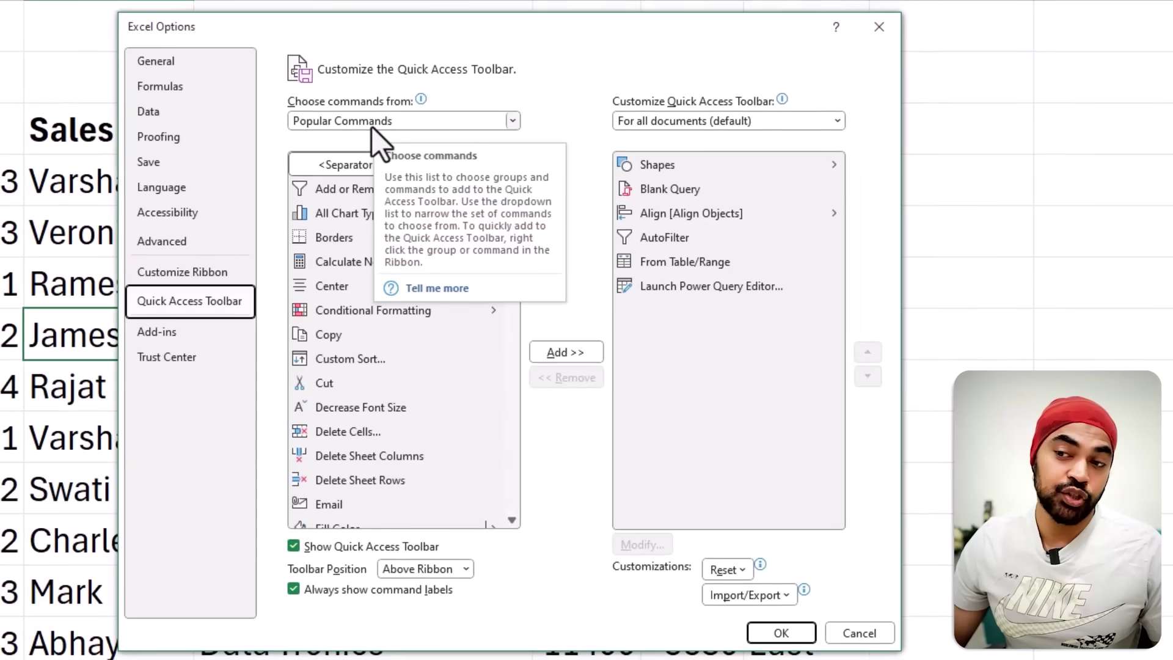
left_click(577, 212)
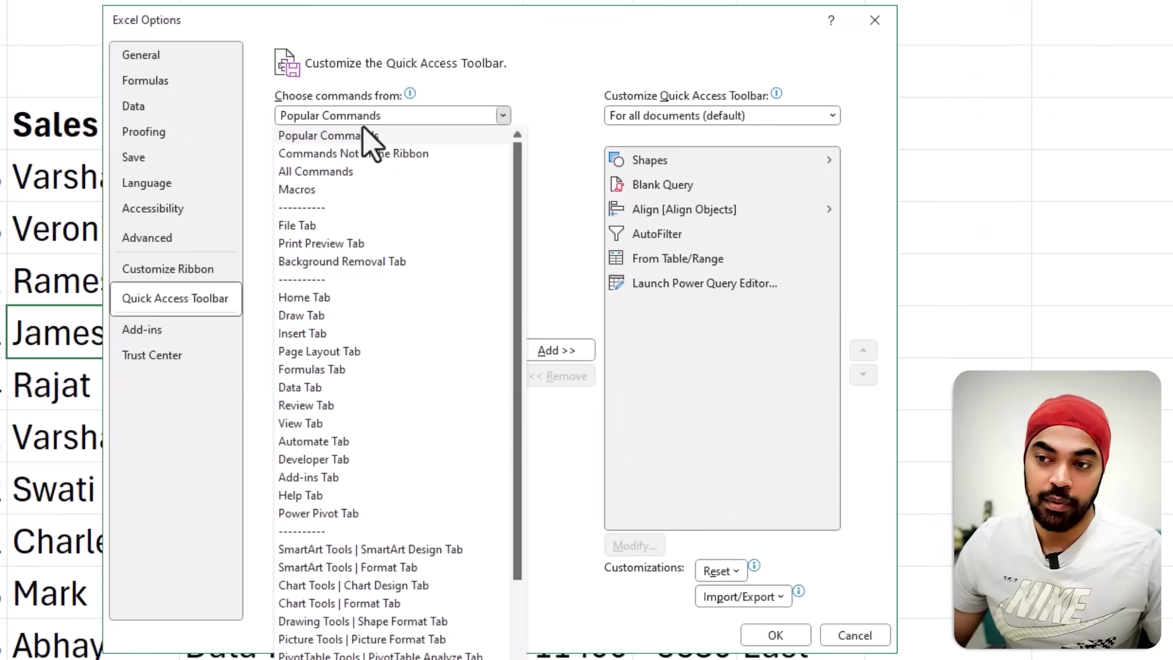
left_click(356, 153)
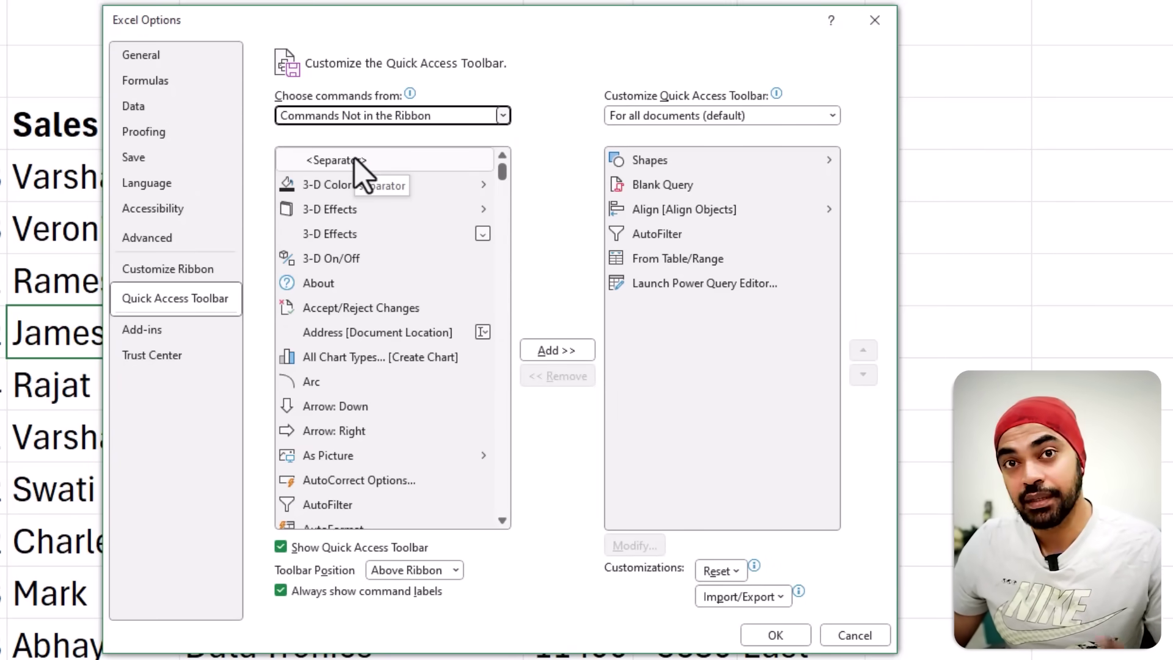
Add AutoFilter to the Quick Access Toolbar in fourth position
left_click(374, 282)
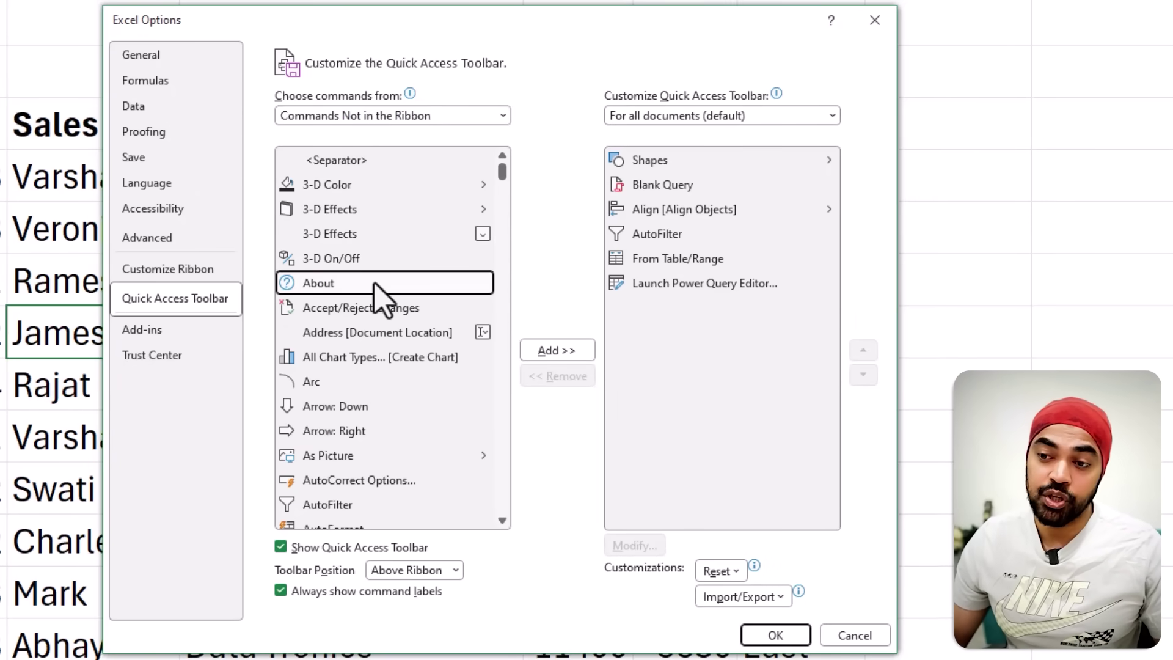
key("Down")
key("Down")
key("Down")
key("Down")
key("Down")
key("Down")
key("Down")
key("Down")
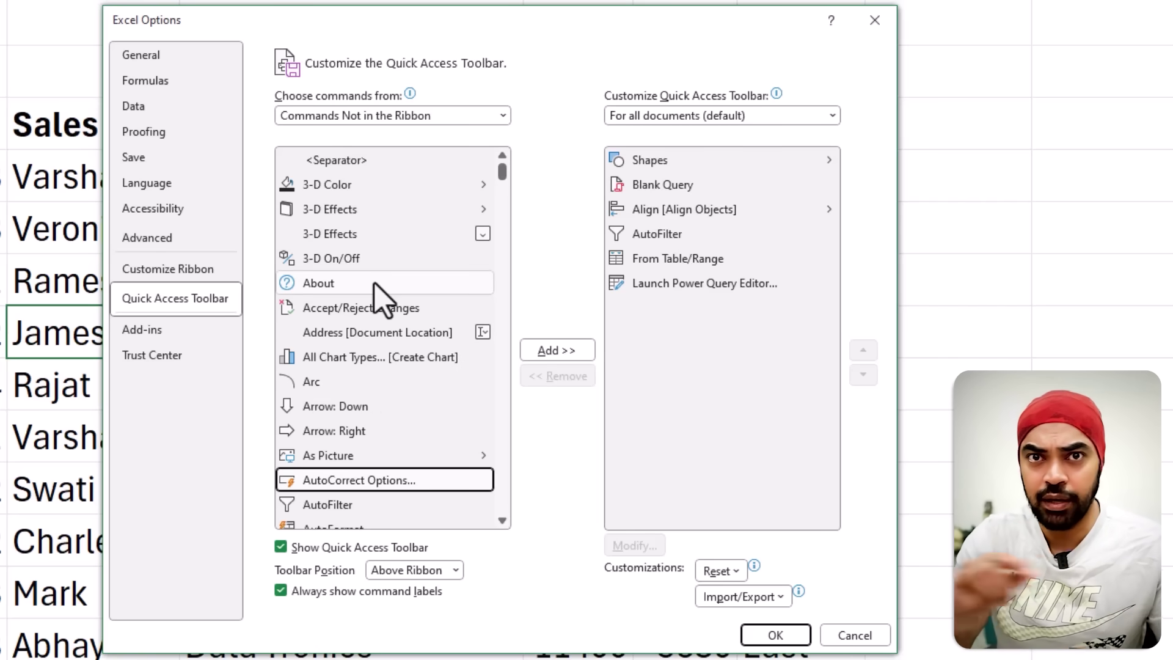
key("Down")
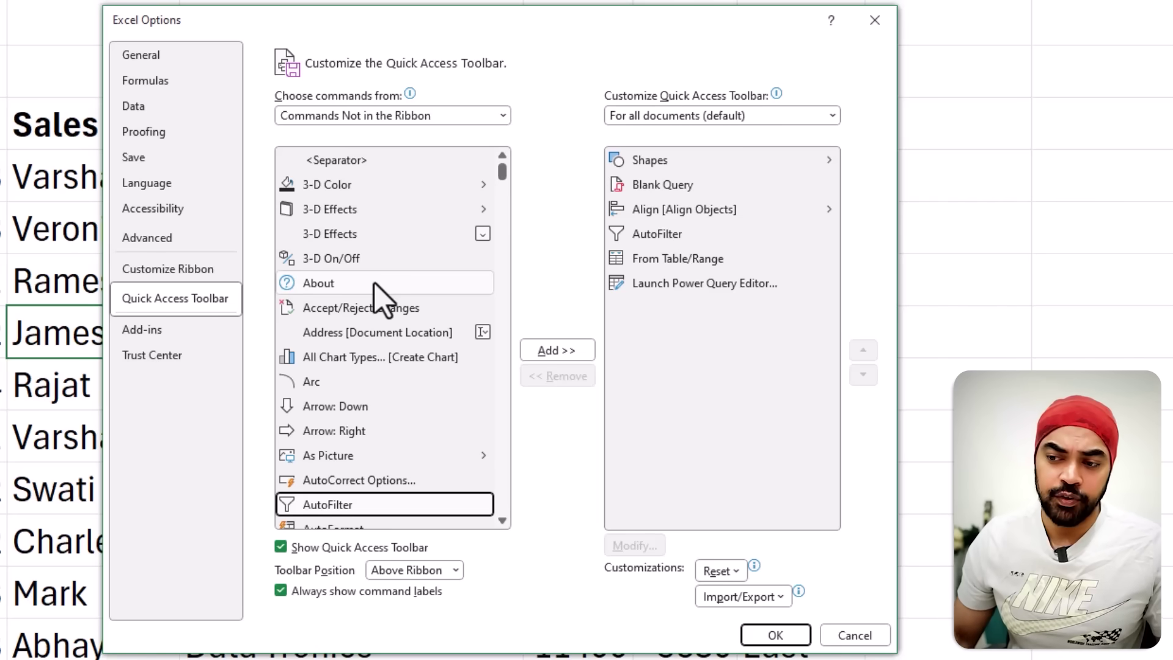
mouse_move(278, 493)
left_mouse_down()
mouse_move(370, 521)
mouse_move(520, 355)
left_mouse_up()
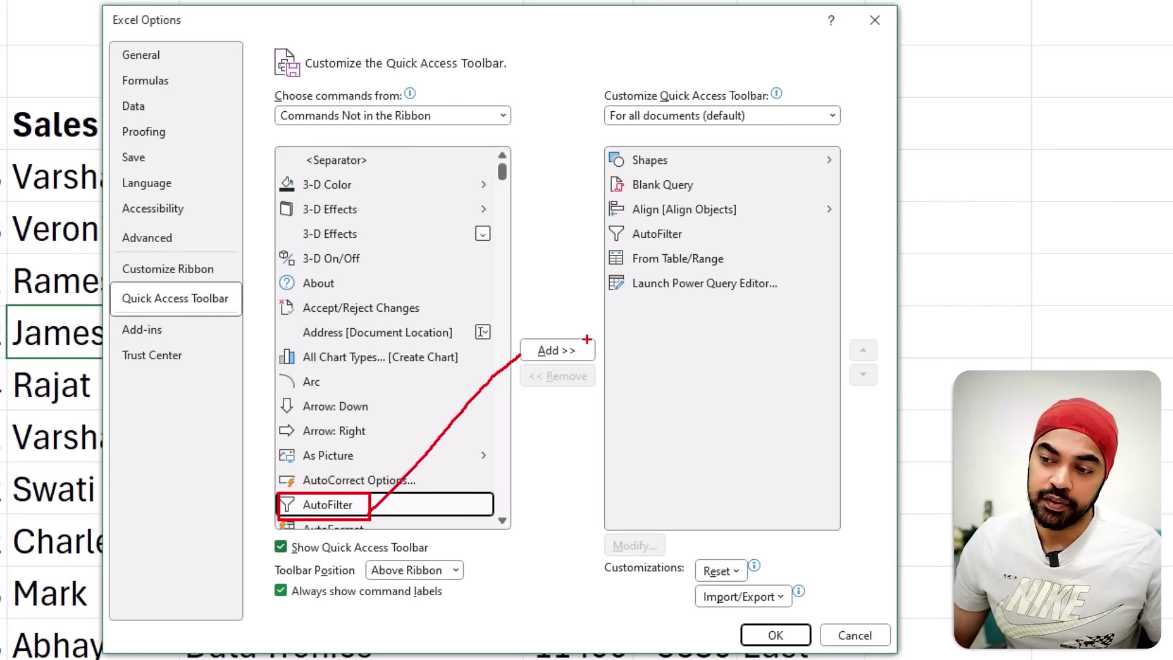
mouse_move(605, 338)
left_mouse_down()
mouse_move(645, 315)
mouse_move(649, 336)
left_mouse_up()
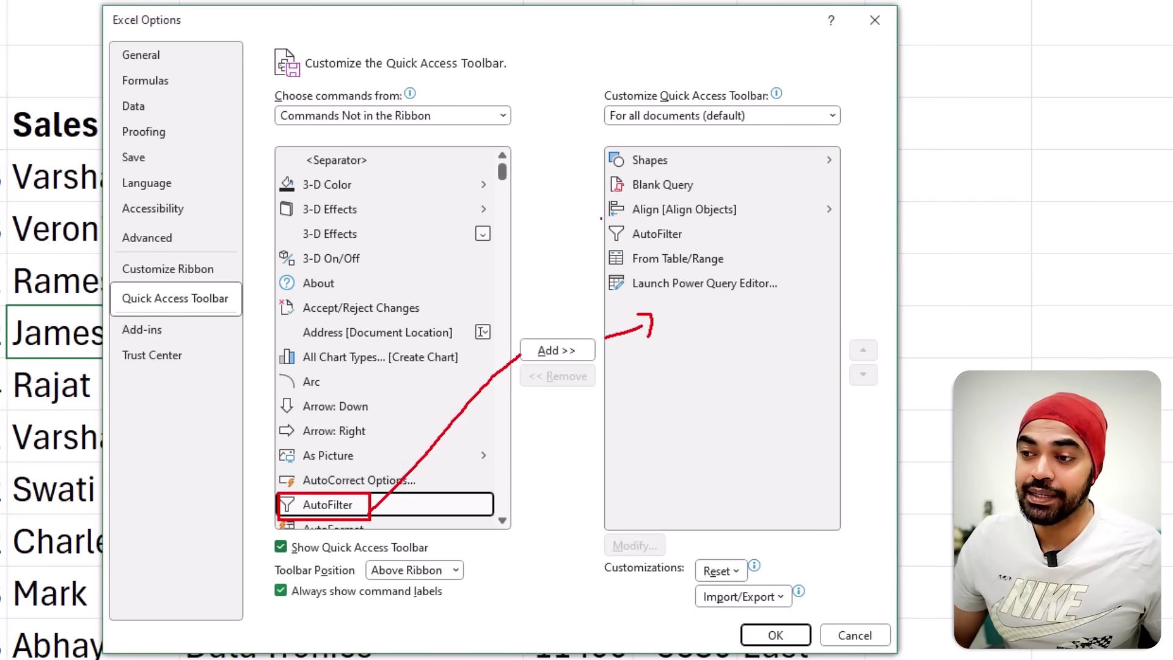
left_click_drag(601, 218, 691, 248)
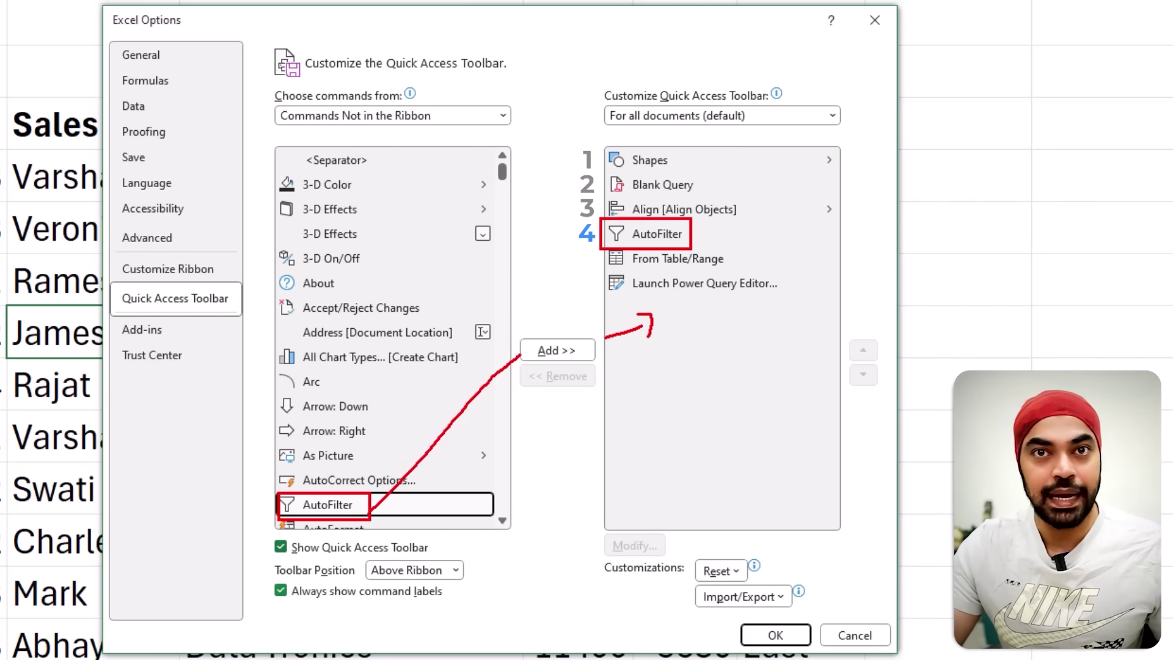
key("Escape")
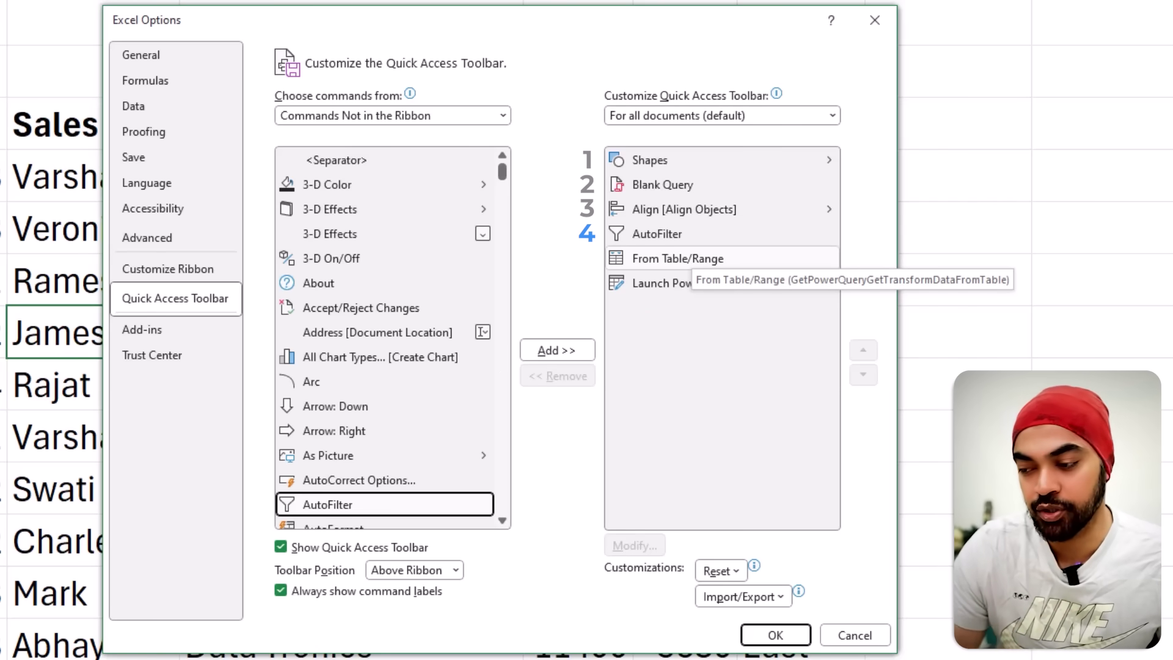
left_click(779, 637)
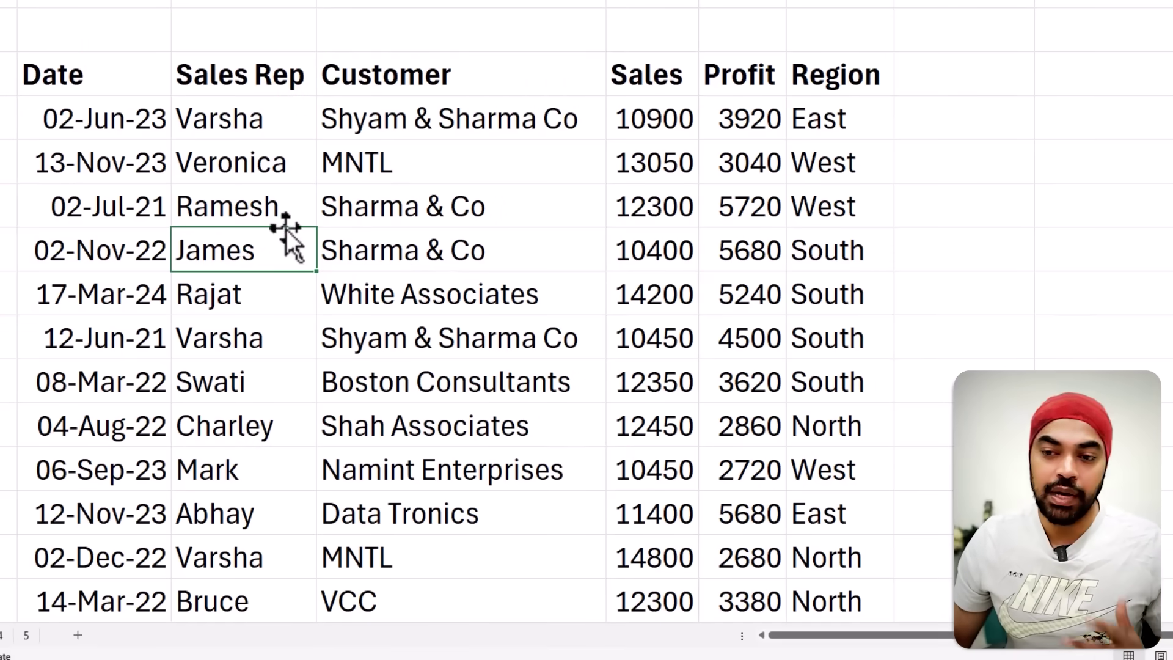
left_click(256, 173)
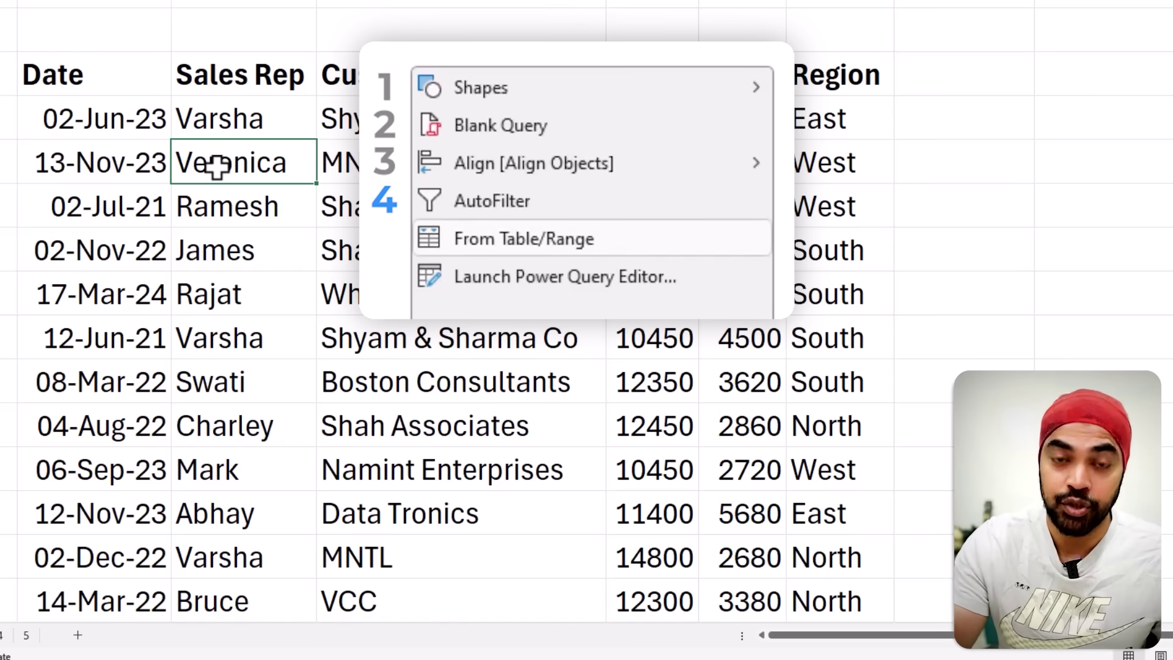
key("alt+4")
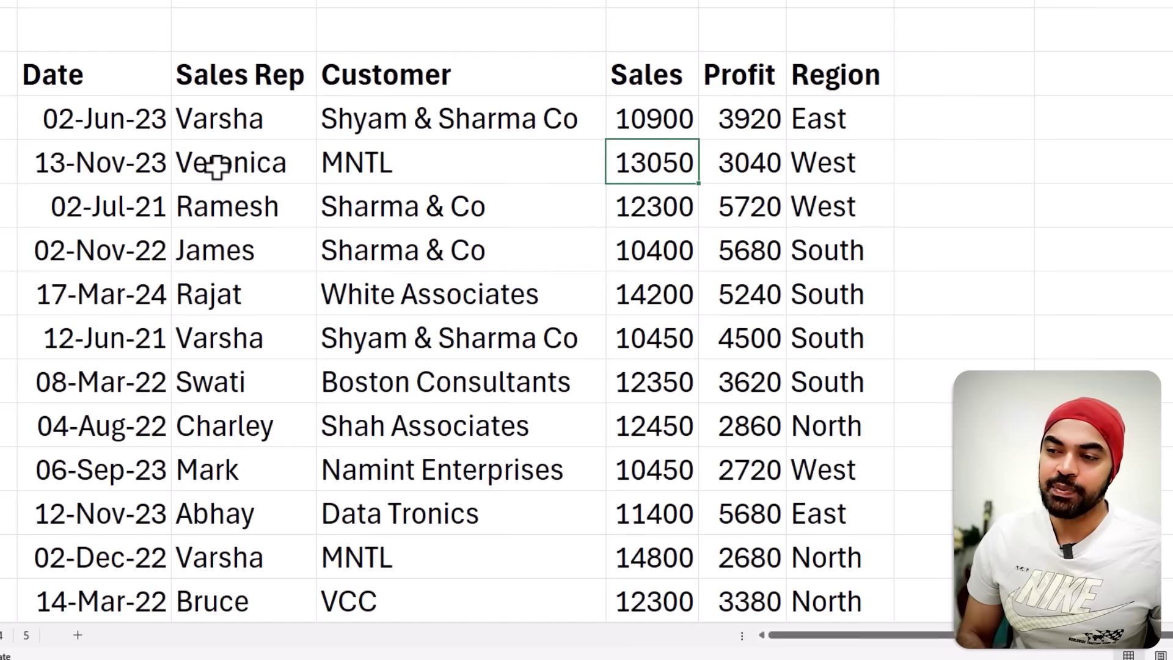
Filter the table to Sales of 10900 with Alt+4, then clear the filter
key("Up")
key("Up")
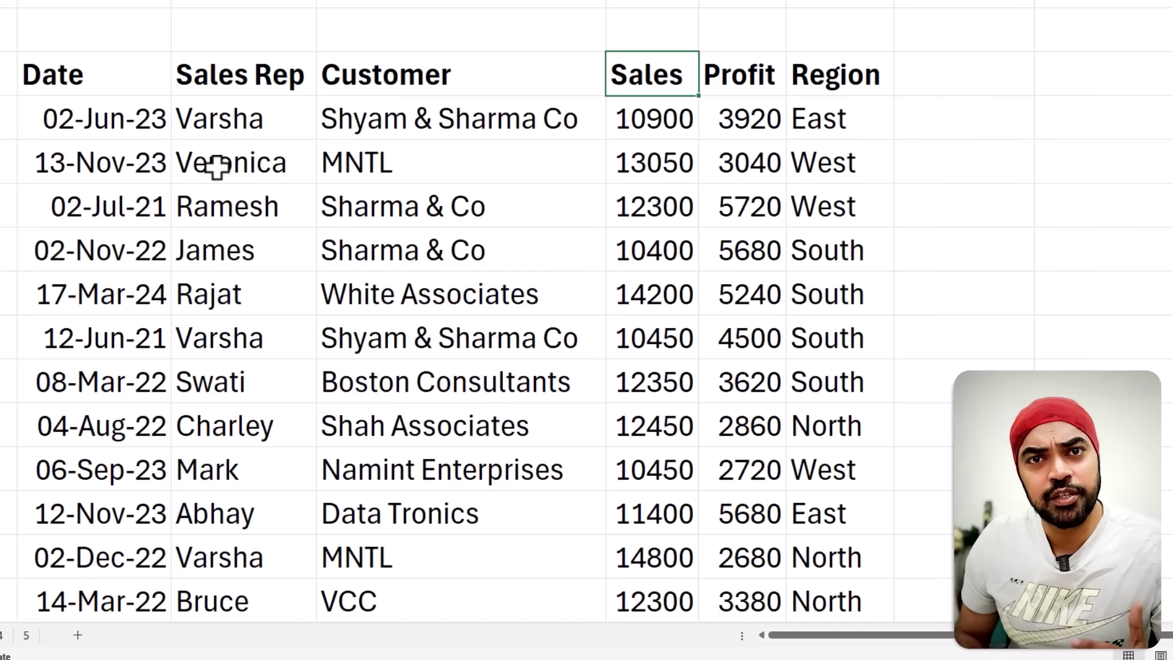
key("Down")
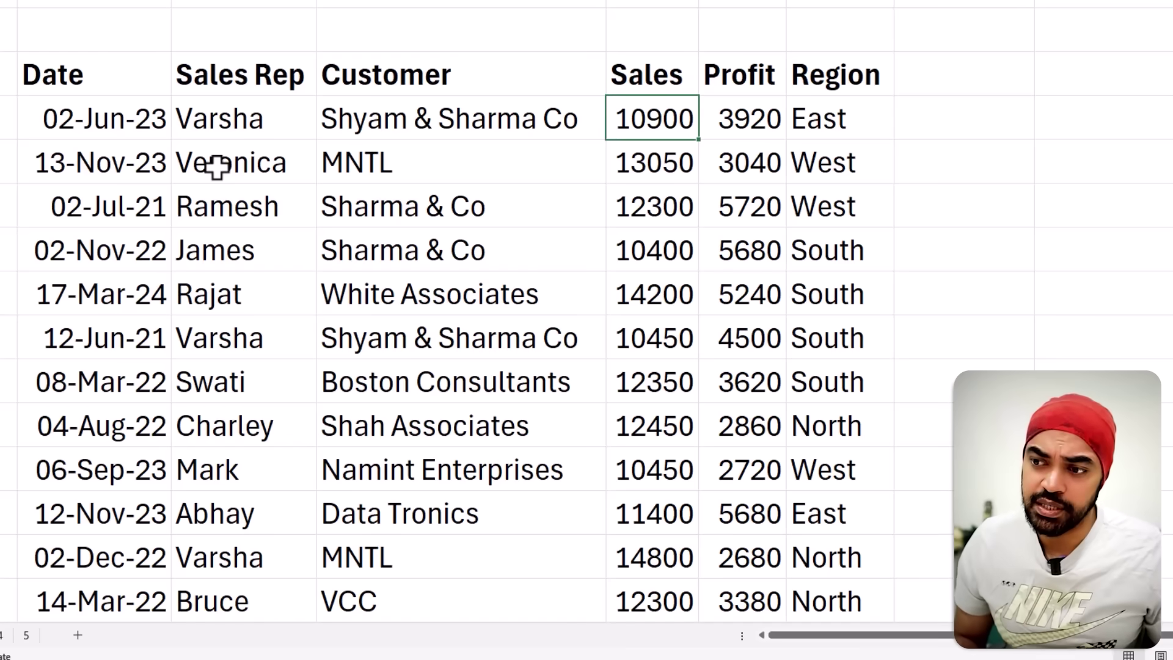
key("alt+4")
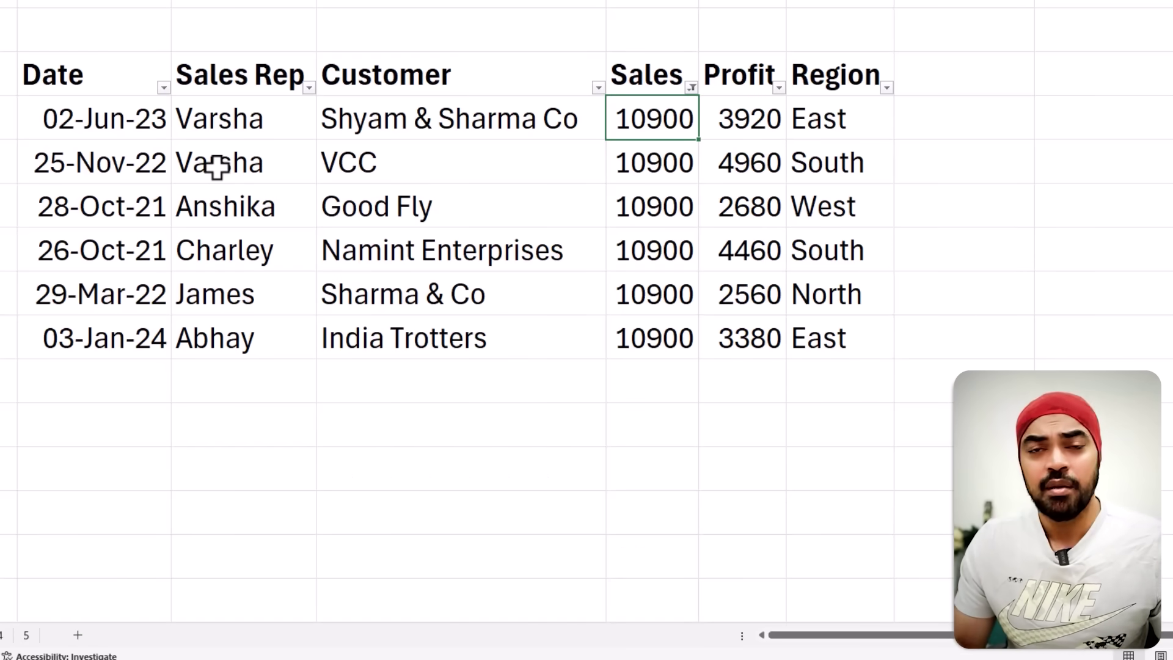
key("ctrl+shift+l")
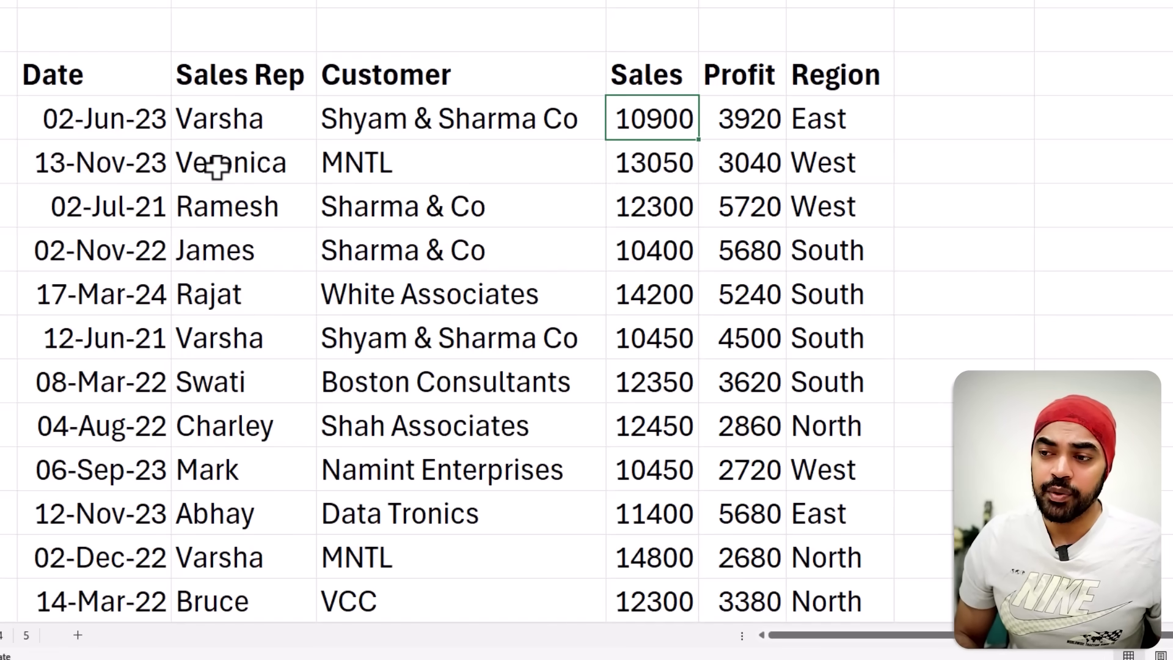
Go to the empty cell just below the last Sales value, 14200
key("ctrl+Down")
key("Down")
key("Down")
key("Down")
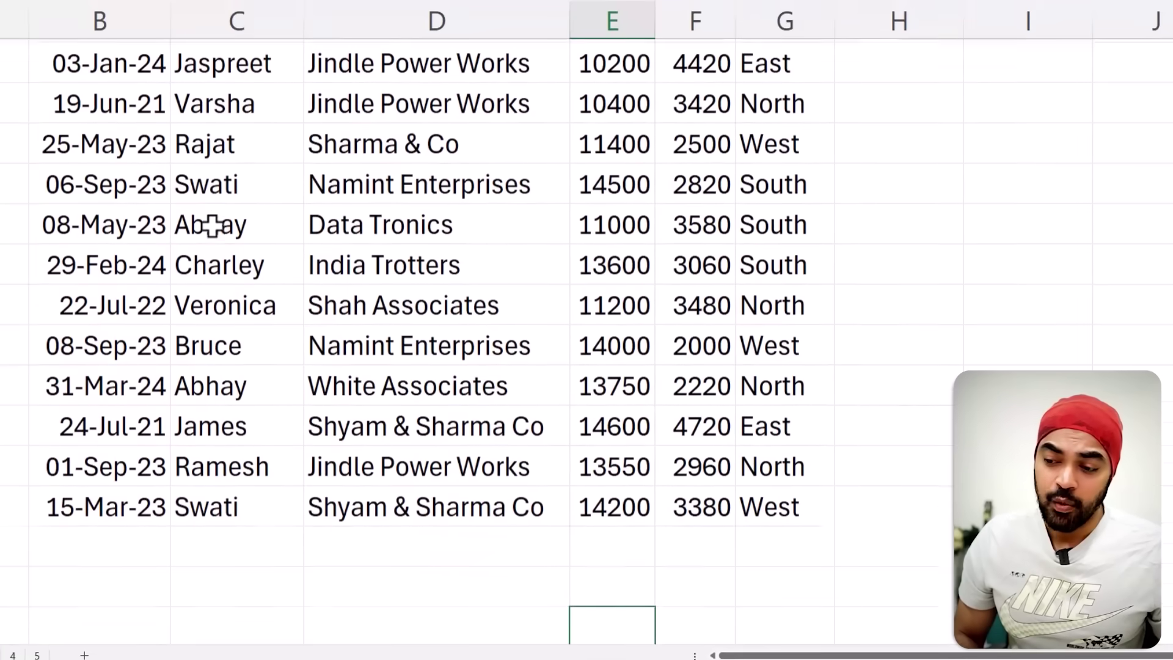
key("Up")
key("Up")
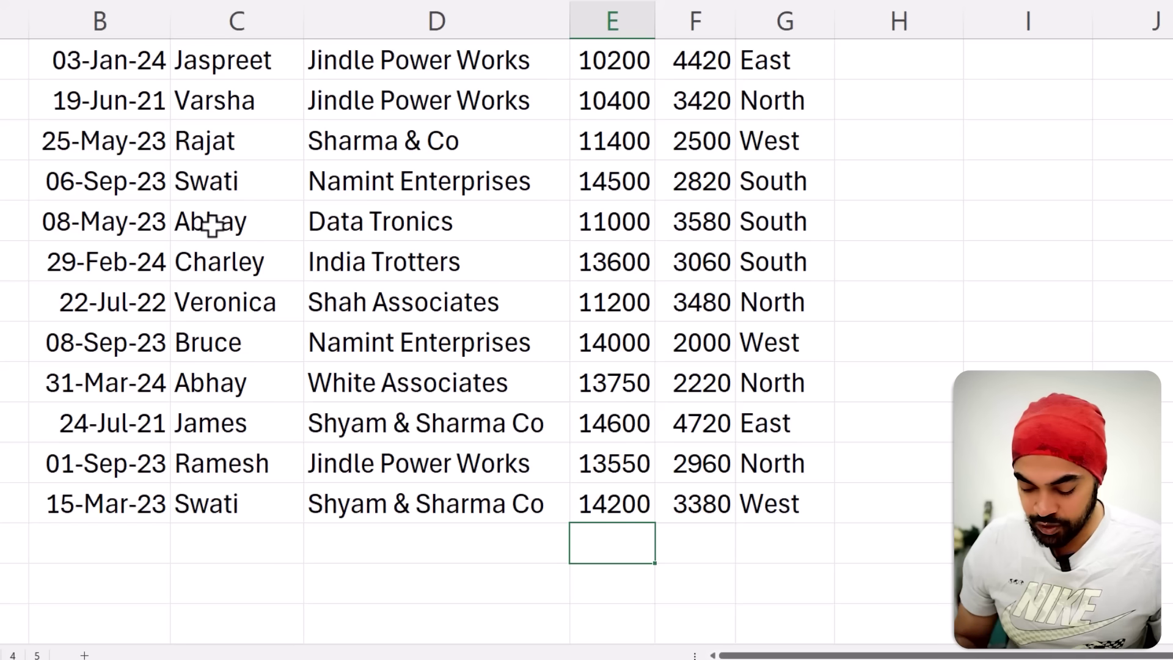
Enter the criterion >=14000 in the cell below the last Sales value
type(">=14000")
key("Return")
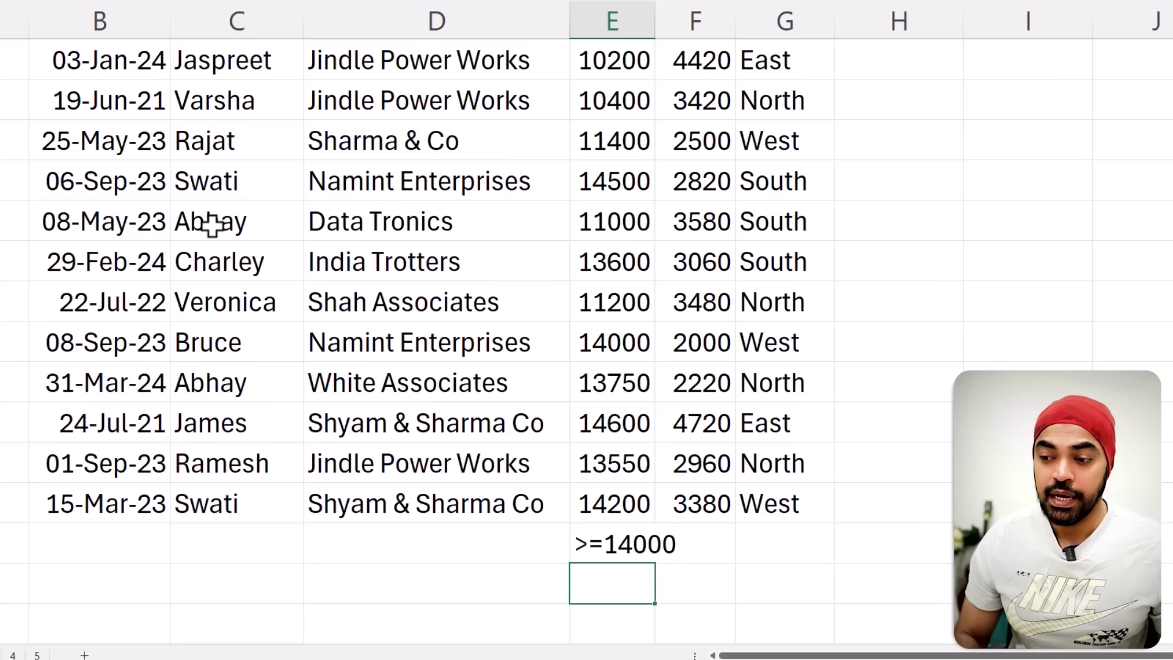
key("Up")
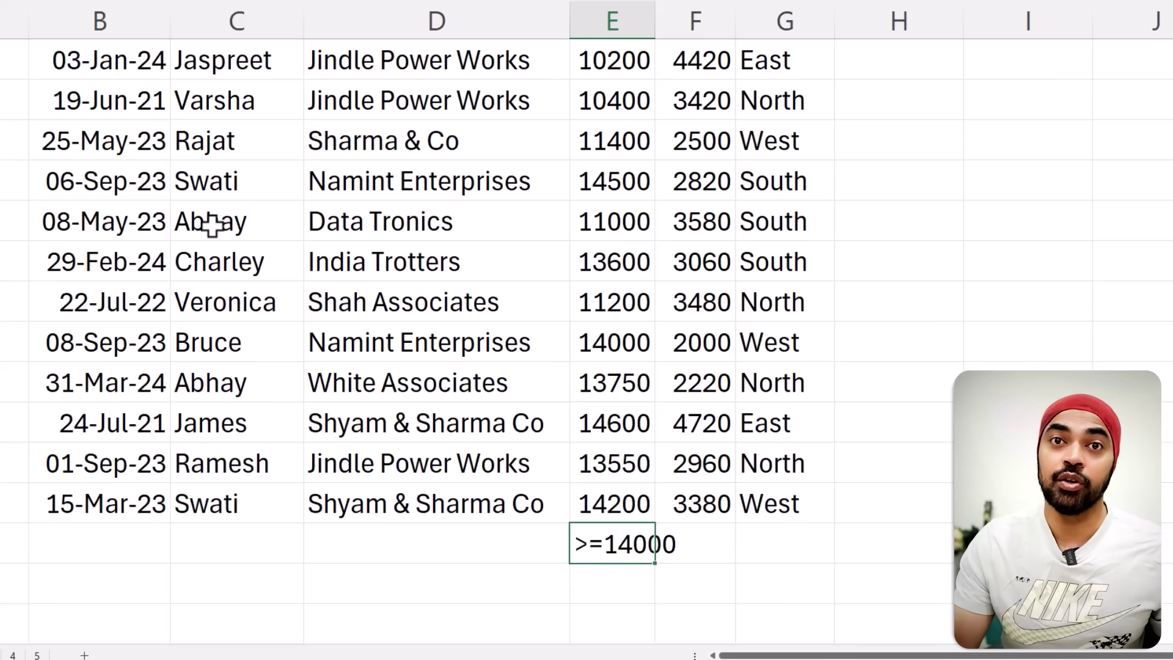
Filter Sales to values of at least 14000 and review the filtered rows
key("shift+F10")
key("e")
key("v")
key("Up")
key("Up")
key("ctrl+Up")
key("Down")
key("Down")
key("Down")
key("Down")
key("Down")
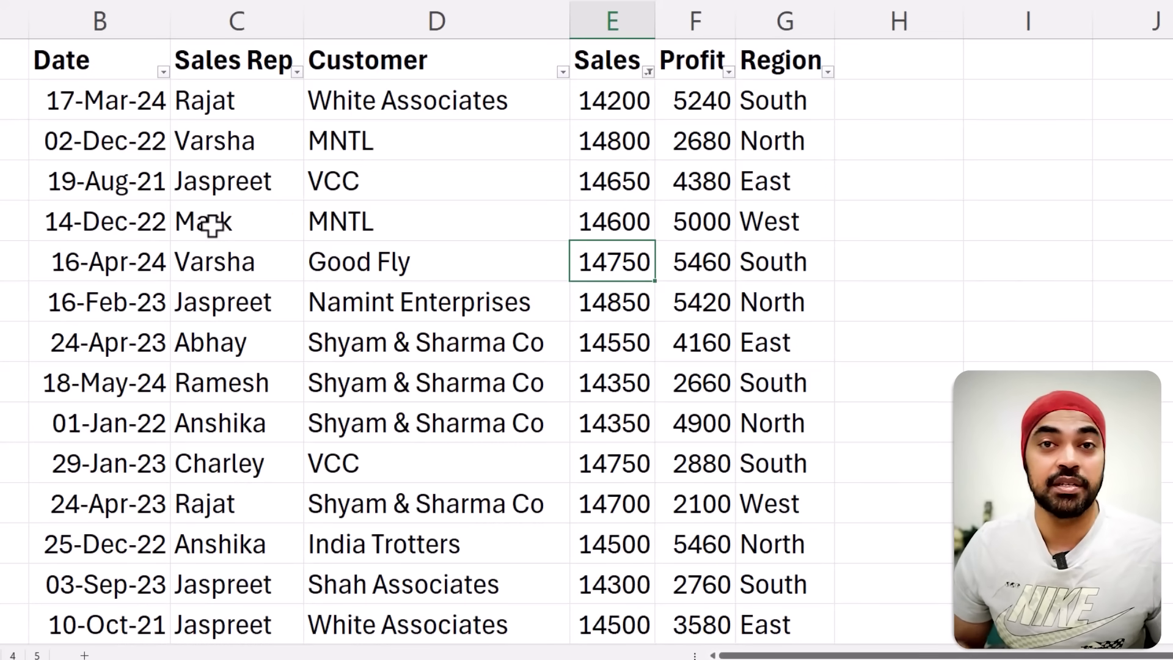
key("ctrl+Down")
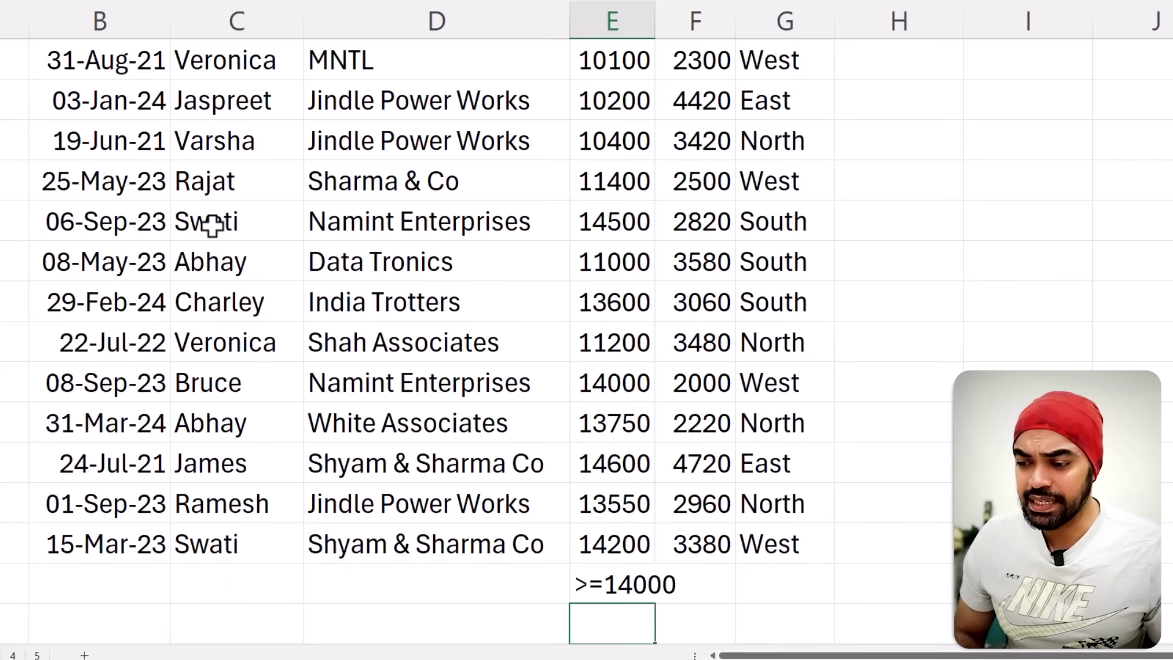
key("Up")
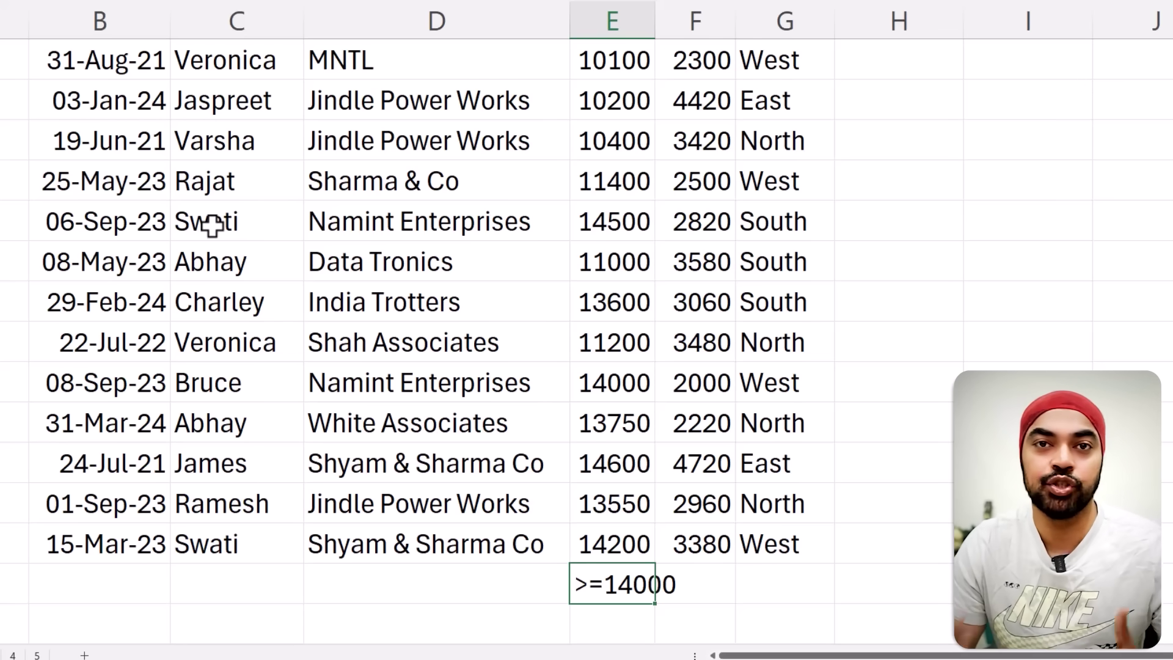
Move to the blank cell below the last Sales Rep entry
key("Left")
key("Left")
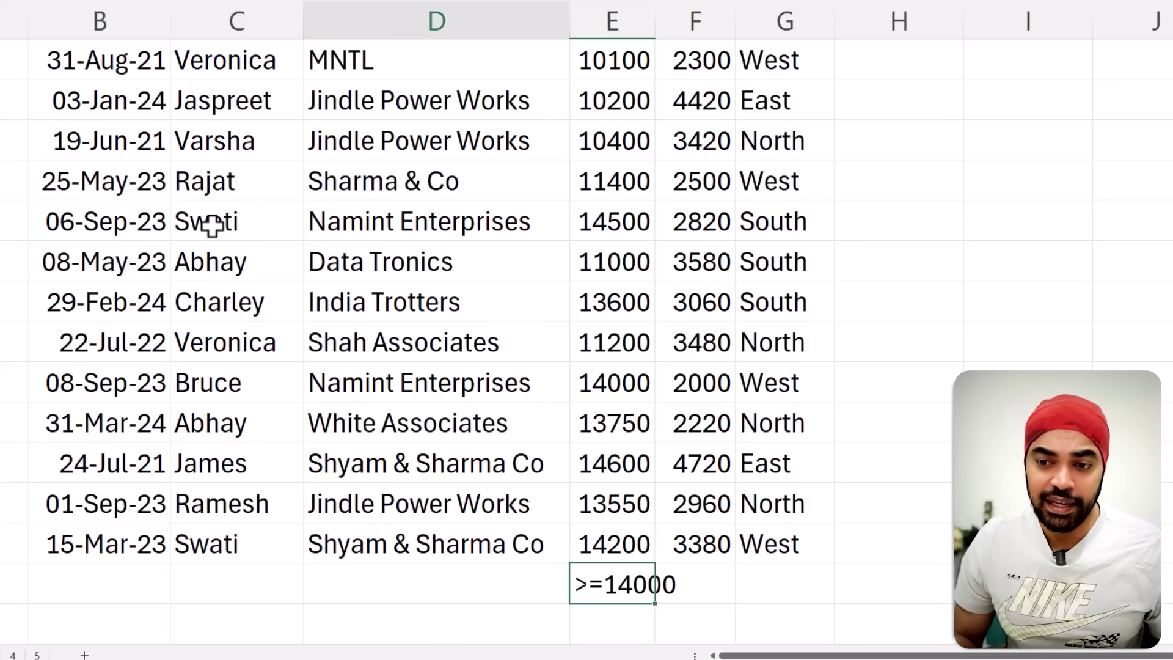
key("ctrl+Up")
key("ctrl+Up")
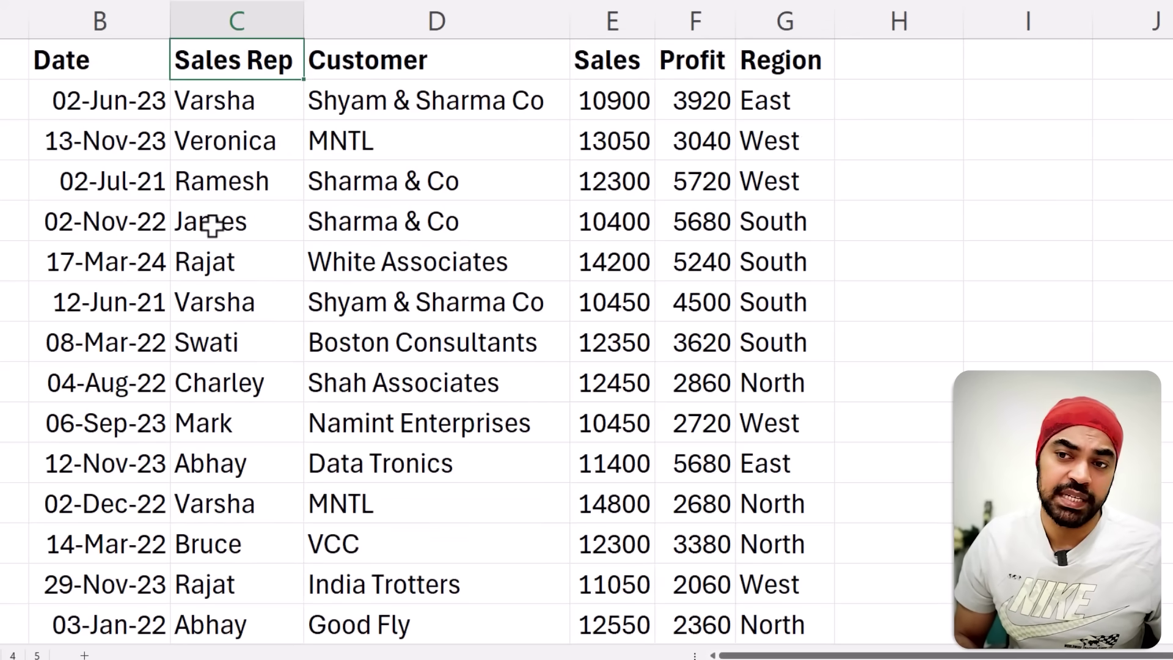
key("ctrl+Down")
key("Down")
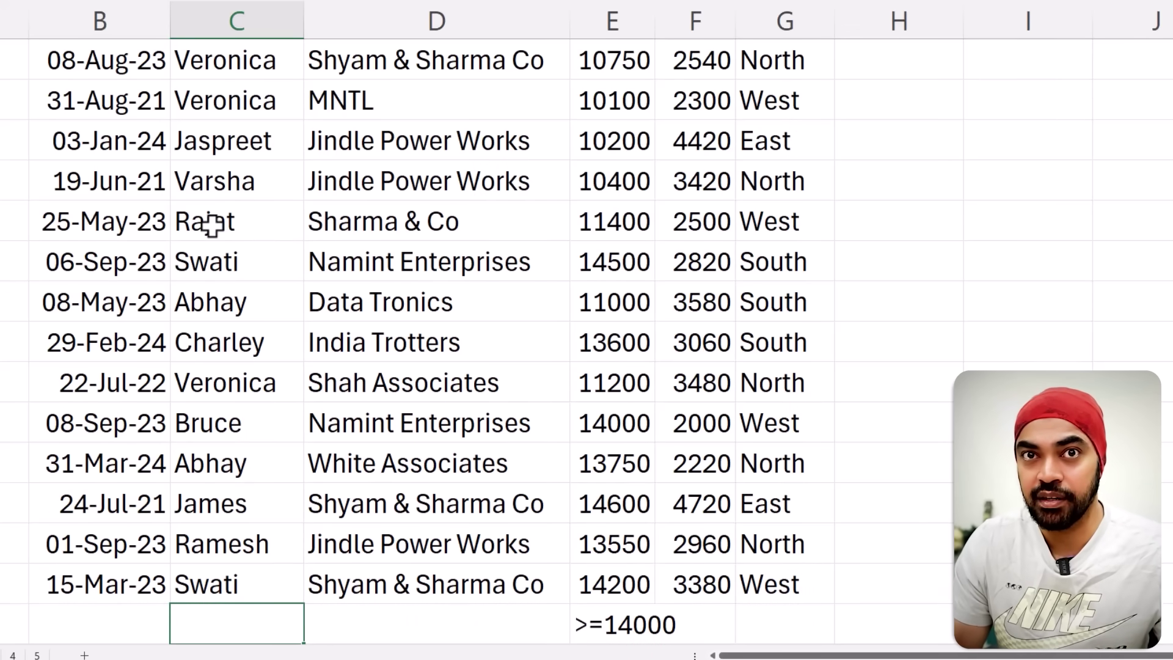
Type ????? there and filter the reps to five-letter names with Alt+4
type("?")
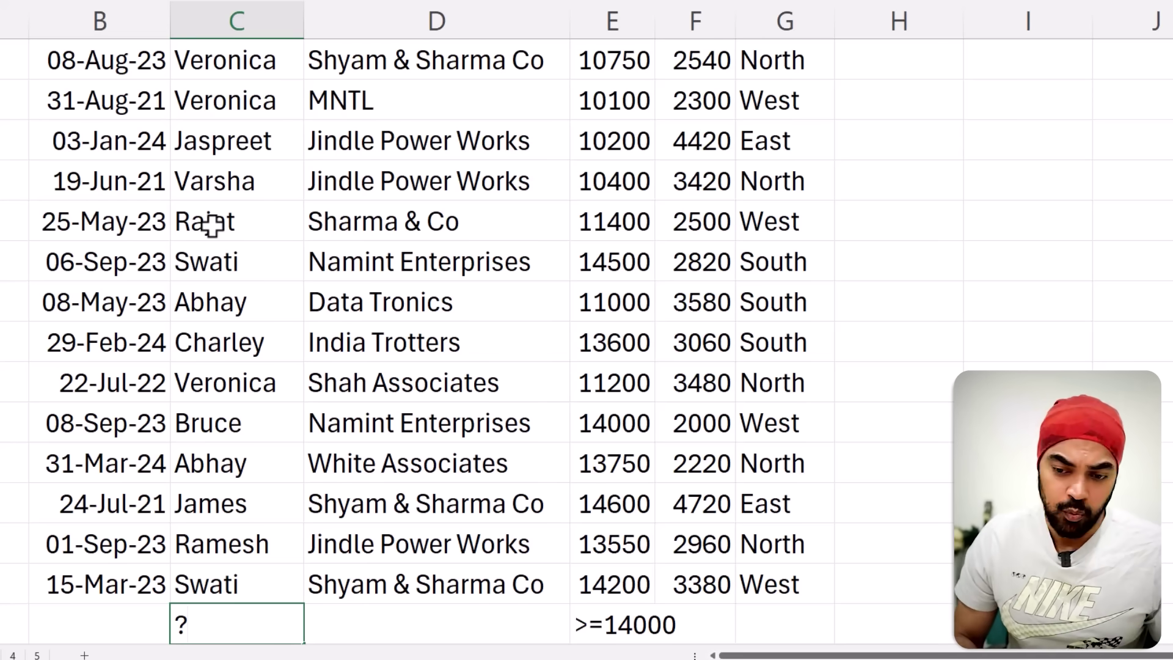
type("????")
scroll(212, 225, "down", 1)
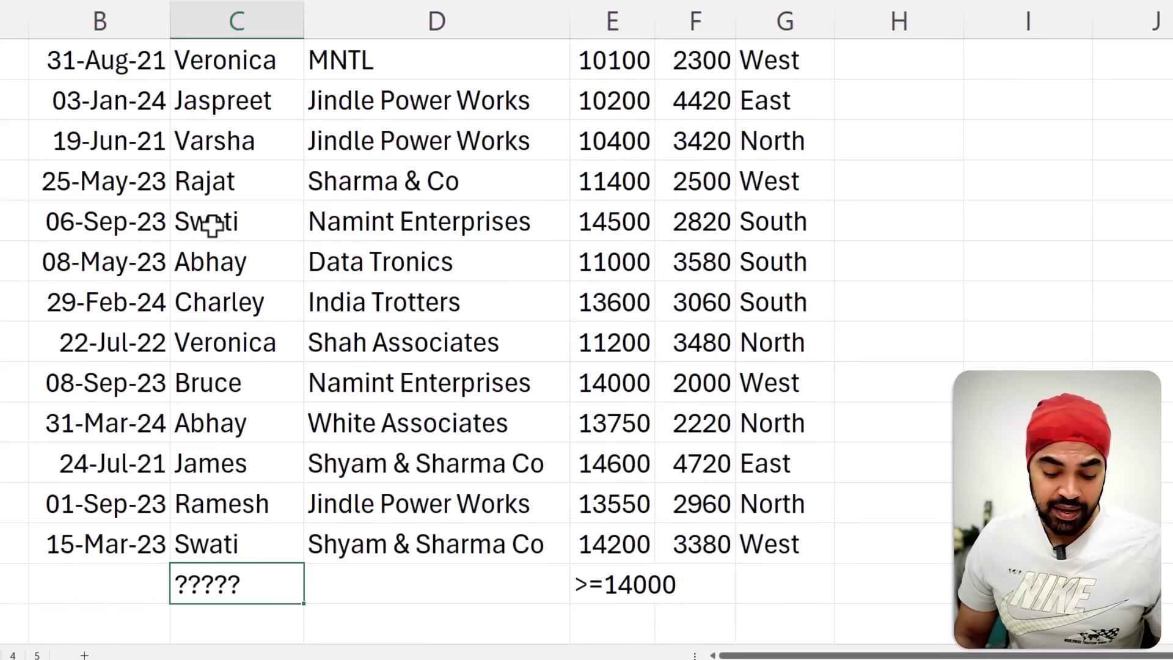
key("alt+4")
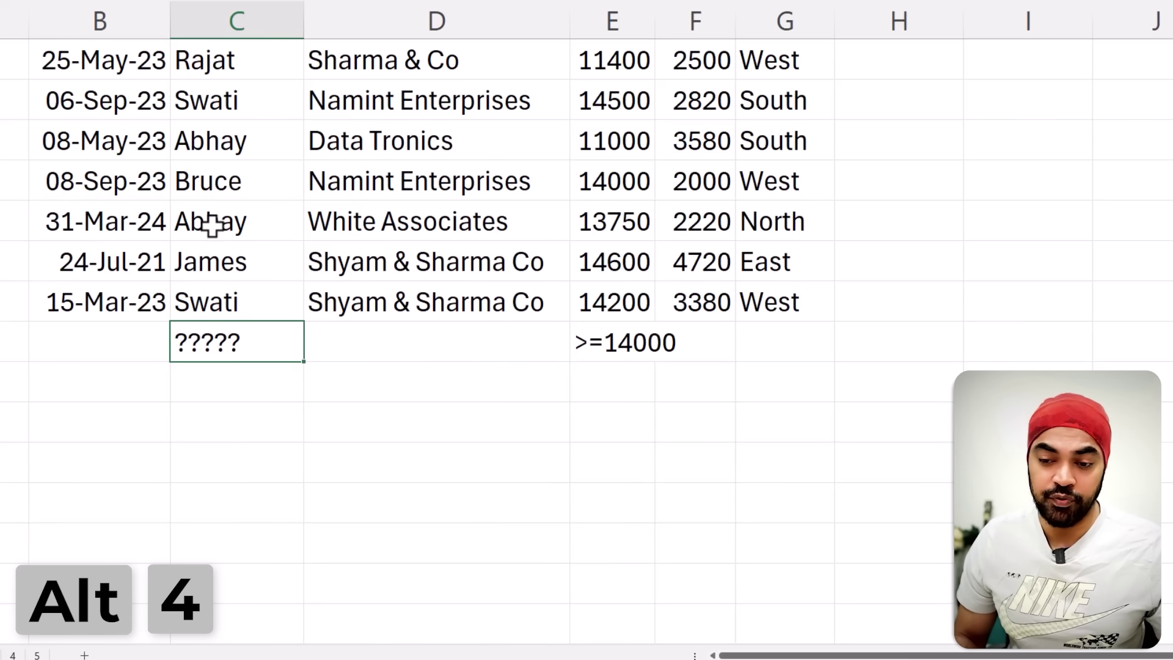
key("Up")
key("Up")
key("Up")
key("Up")
key("Up")
key("Up")
key("Up")
key("Up")
key("Up")
key("Up")
key("Up")
key("Up")
key("Up")
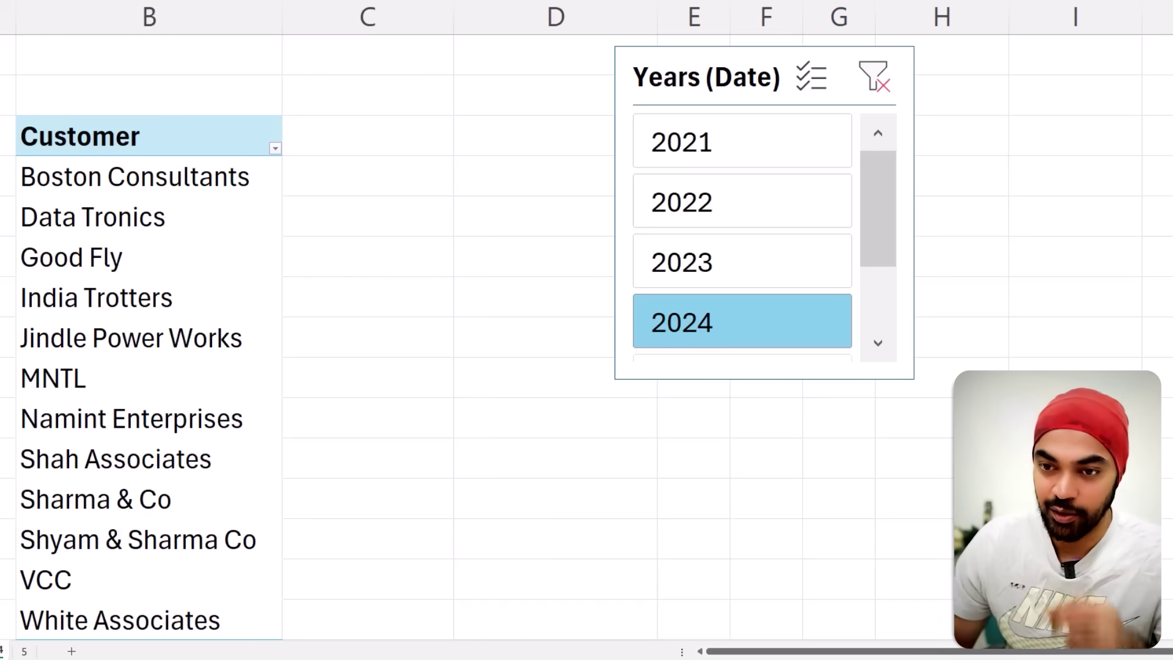
Show the pivot's PivotTable Fields list and move it off the slicer
left_click(188, 405)
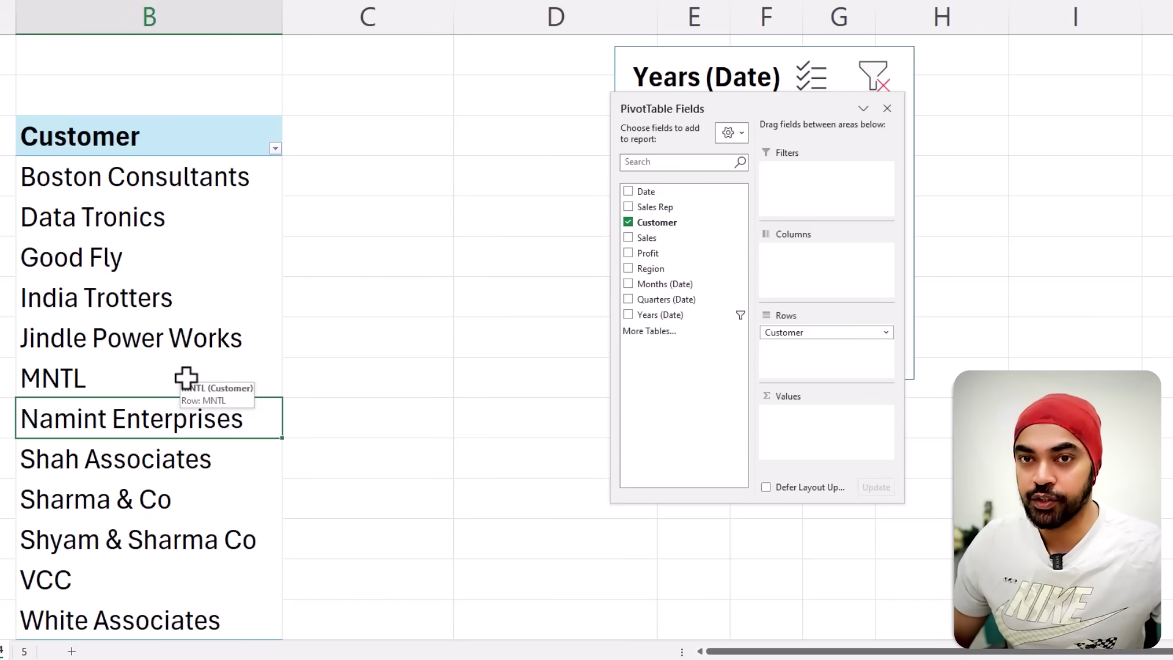
left_click_drag(671, 109, 636, 223)
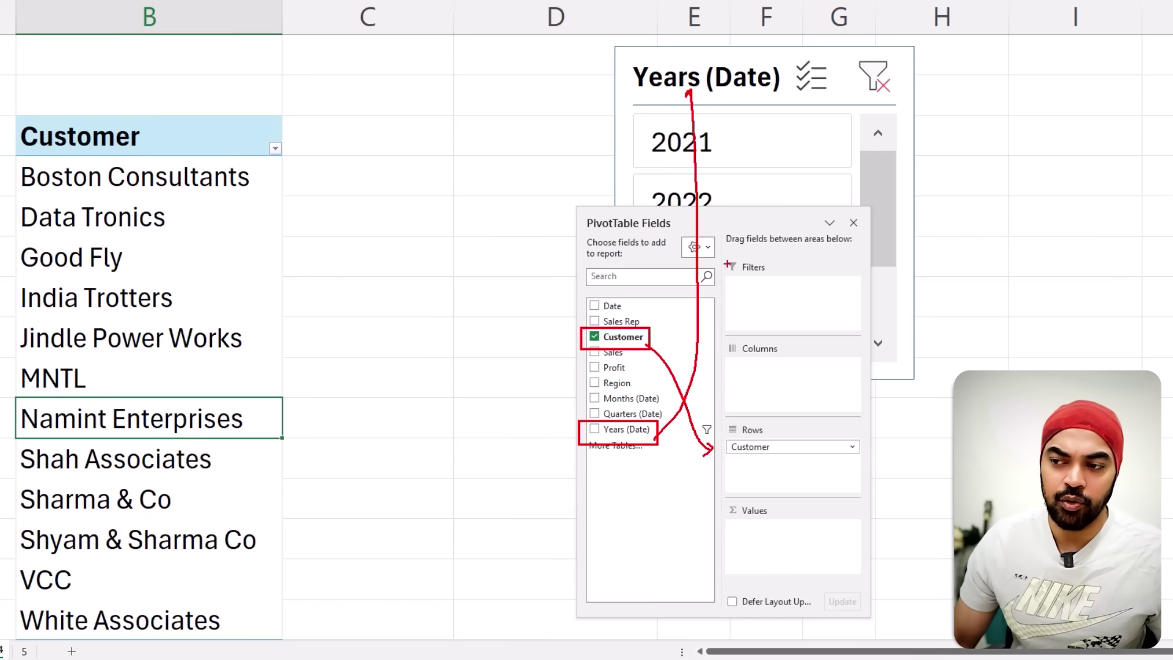
left_click_drag(728, 218, 832, 124)
Move the Years (Date) slicer over columns E–H beside the pivot
left_click_drag(684, 61, 570, 46)
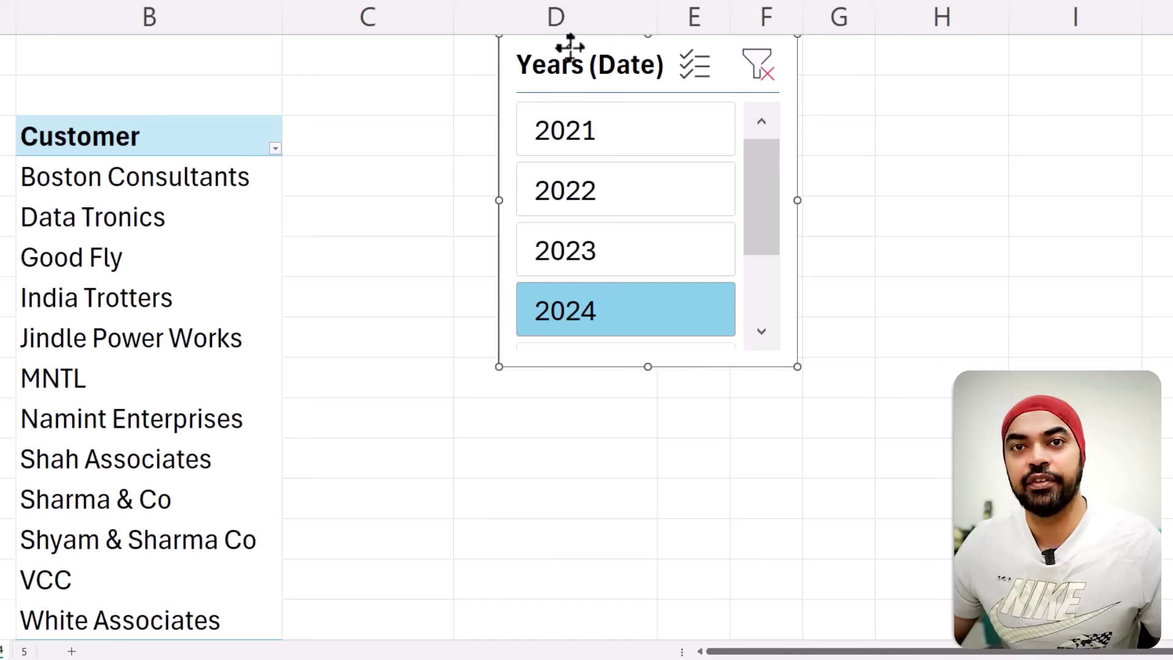
left_click_drag(570, 46, 713, 47)
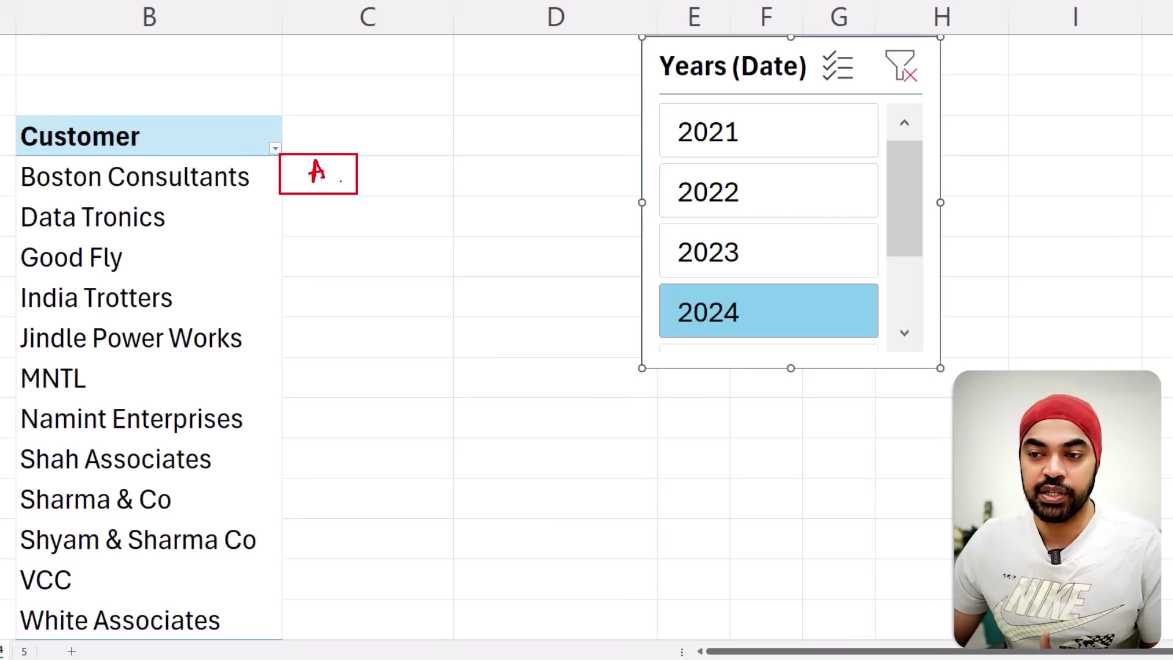
left_click_drag(340, 182, 341, 199)
mouse_move(365, 168)
left_mouse_down()
mouse_move(367, 191)
mouse_move(395, 202)
left_mouse_up()
left_click_drag(424, 163, 402, 194)
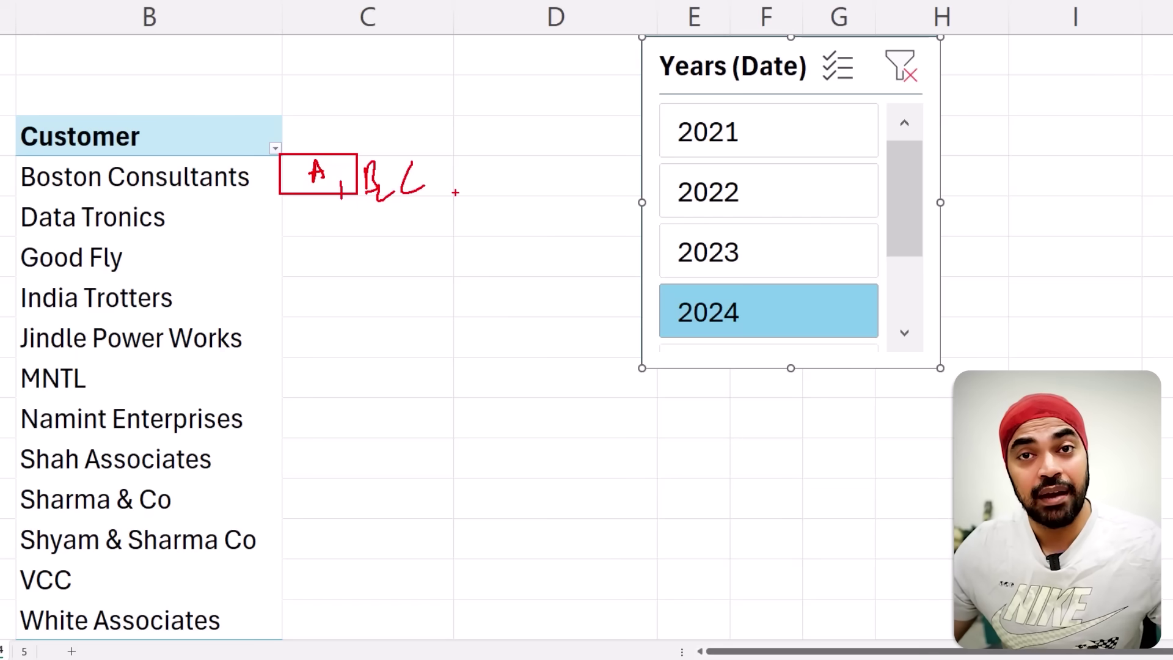
mouse_move(439, 170)
left_mouse_down()
mouse_move(309, 153)
mouse_move(374, 205)
mouse_move(449, 163)
left_mouse_up()
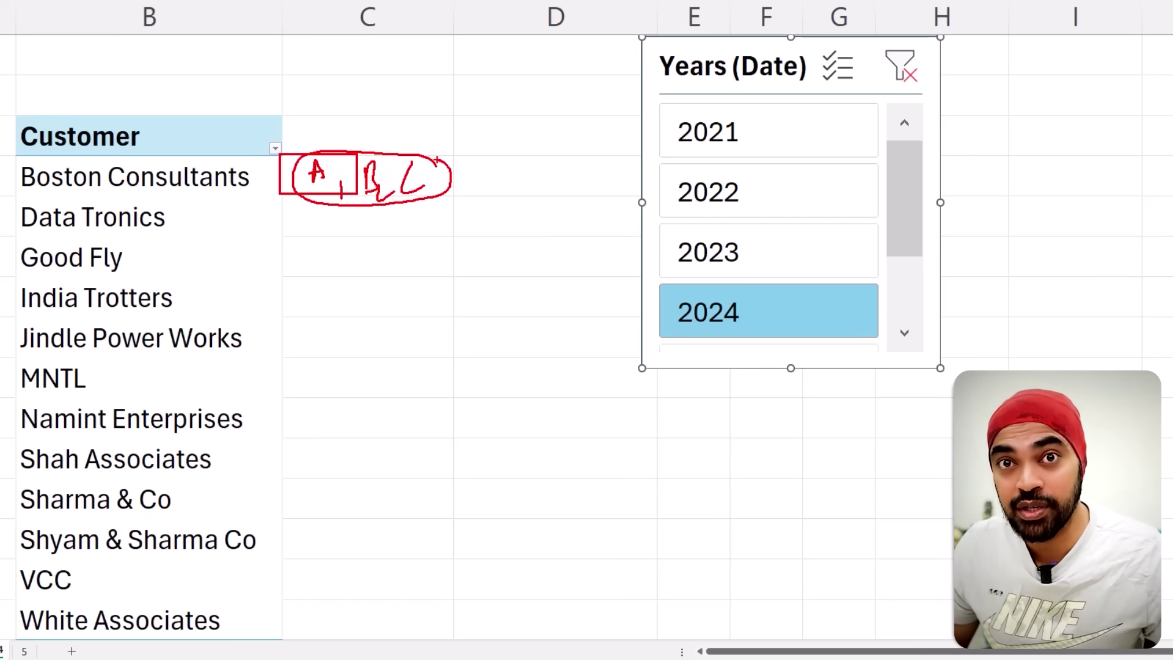
Drag Sales Rep into the pivot's Values to count reps per customer
key("Escape")
left_click(157, 228)
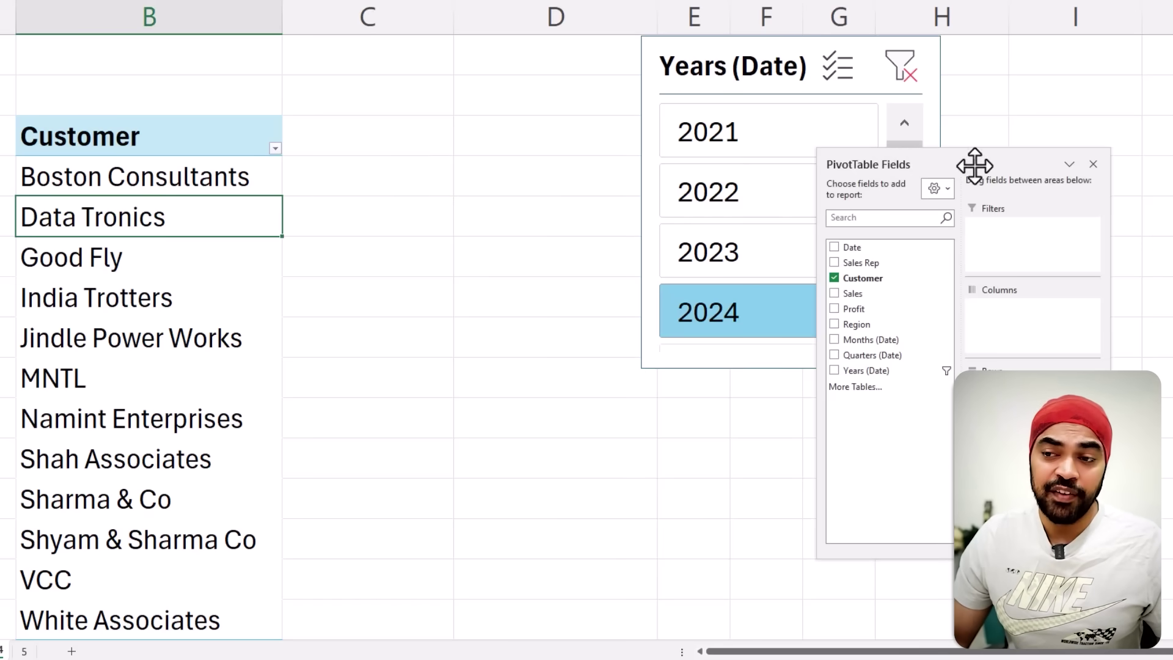
mouse_move(969, 162)
left_mouse_down()
mouse_move(422, 38)
mouse_move(439, 42)
left_mouse_up()
left_click_drag(379, 152, 502, 363)
left_click_drag(474, 57, 804, 85)
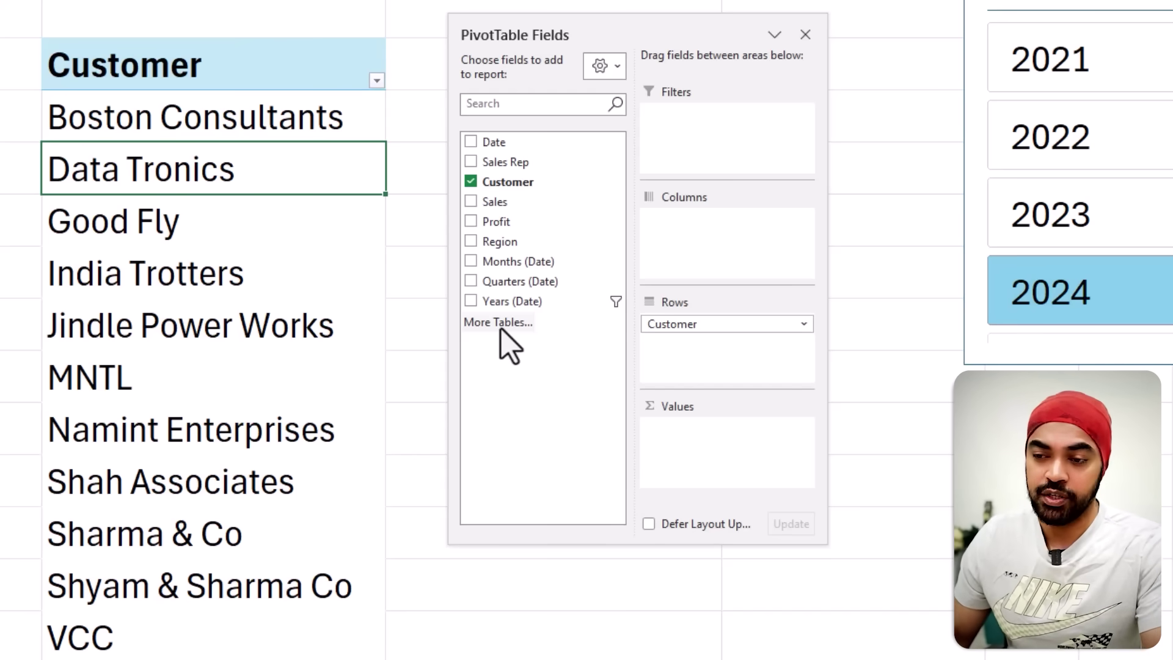
Rebuild the pivot on the Data Model via More Tables so Range and Table1 appear
left_click(501, 330)
left_click(580, 293)
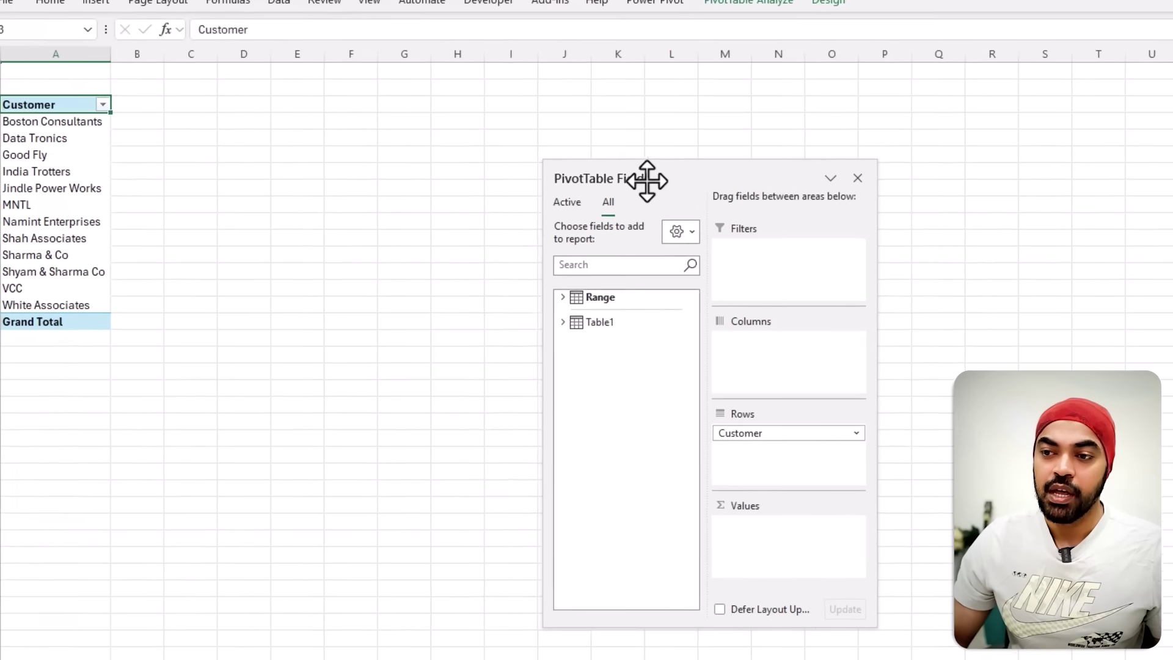
left_click_drag(569, 38, 201, 0)
scroll(125, 225, "up", 2)
left_click_drag(335, 99, 771, 132)
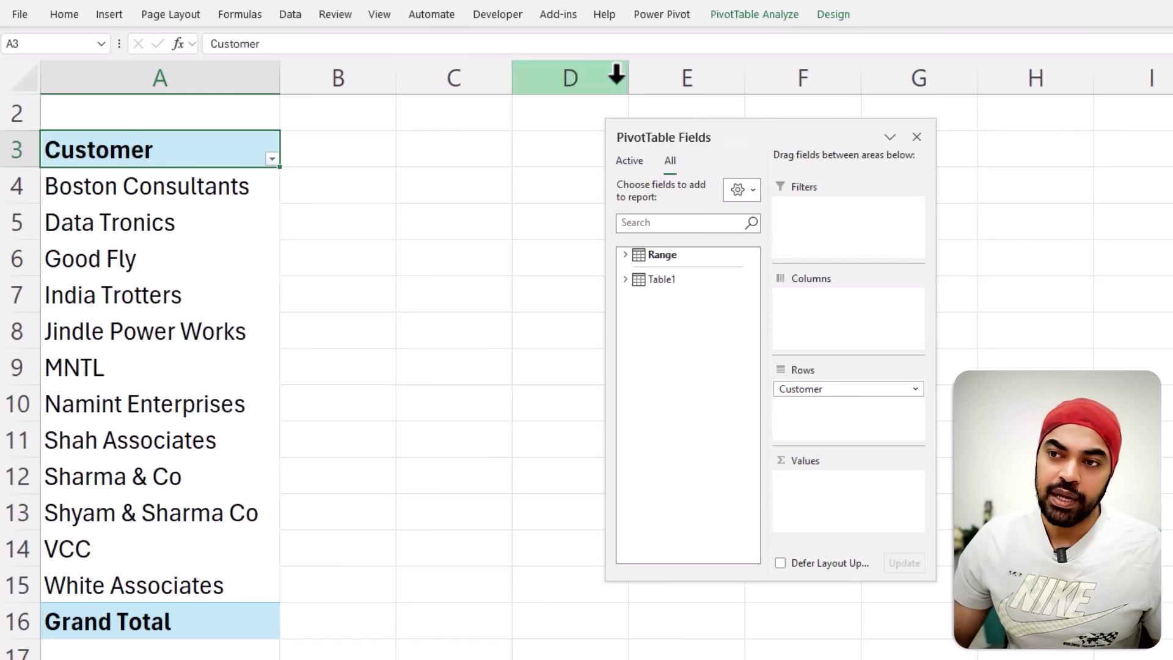
Create a new Power Pivot measure named SalesRepName on the Range table
left_click(650, 17)
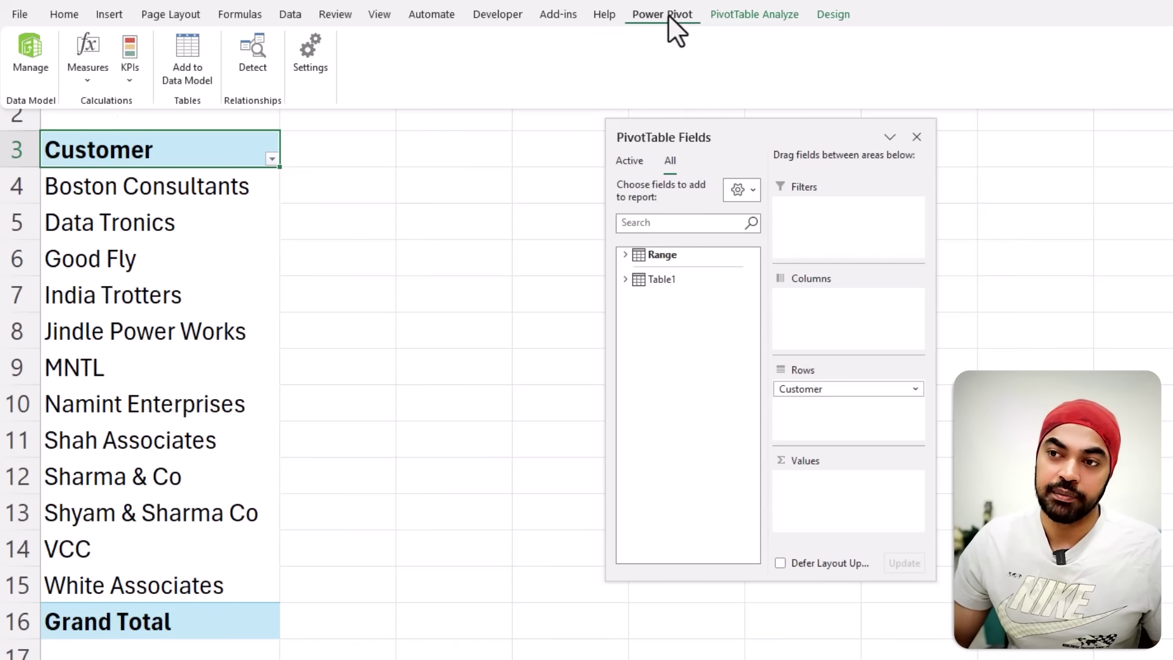
left_click(89, 71)
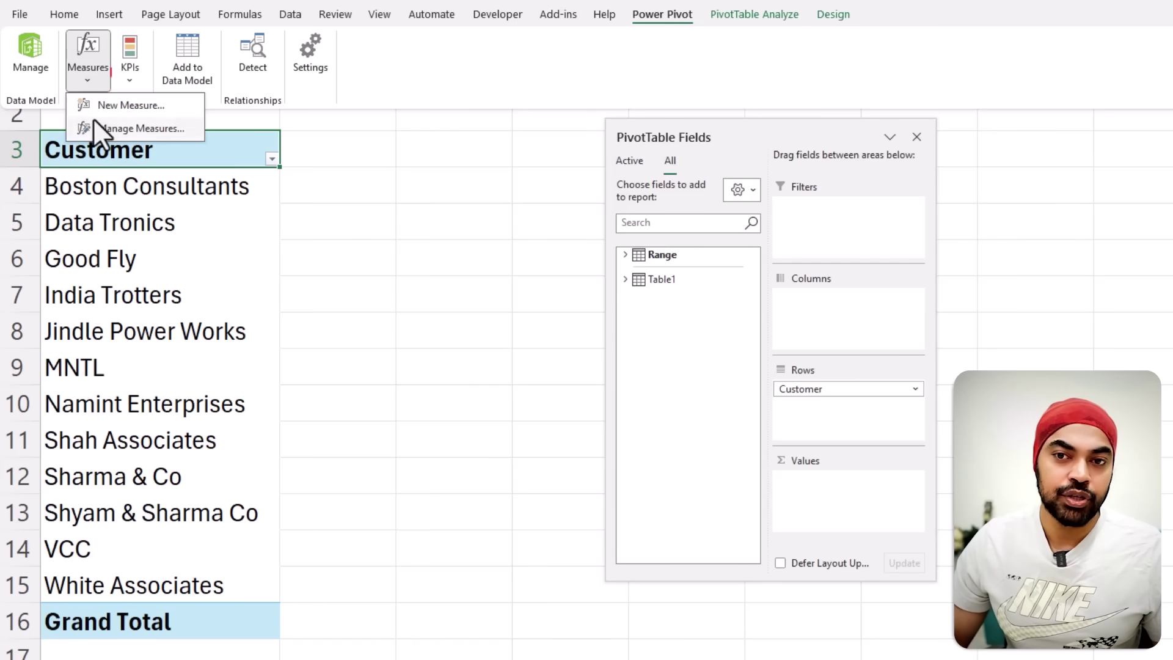
left_click(171, 107)
left_click_drag(644, 245, 562, 217)
type("SalesRepNam")
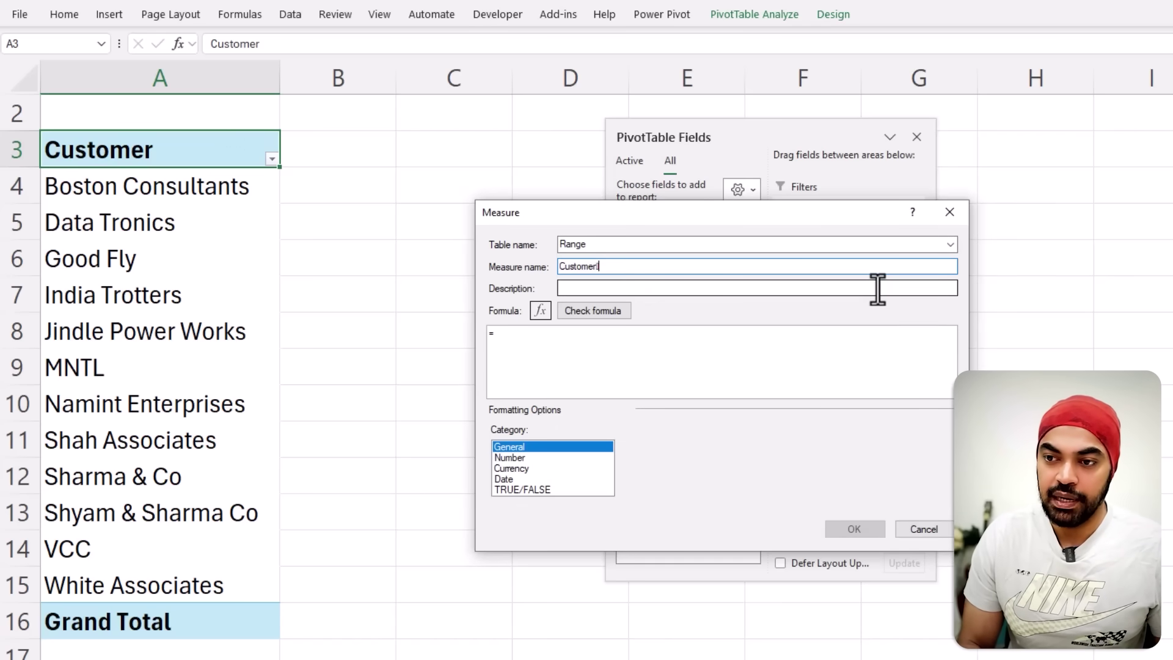
type("e")
Enter the measure formula =VALUES('Range'[Sales Rep])
left_click(615, 384)
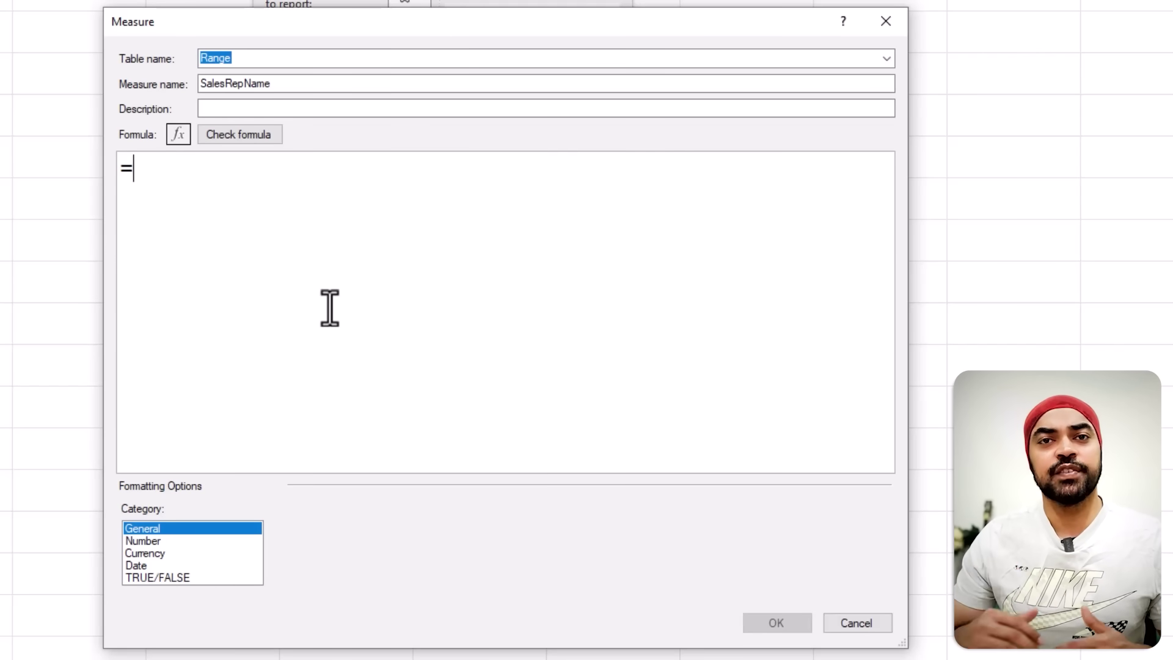
type("values")
key("Tab")
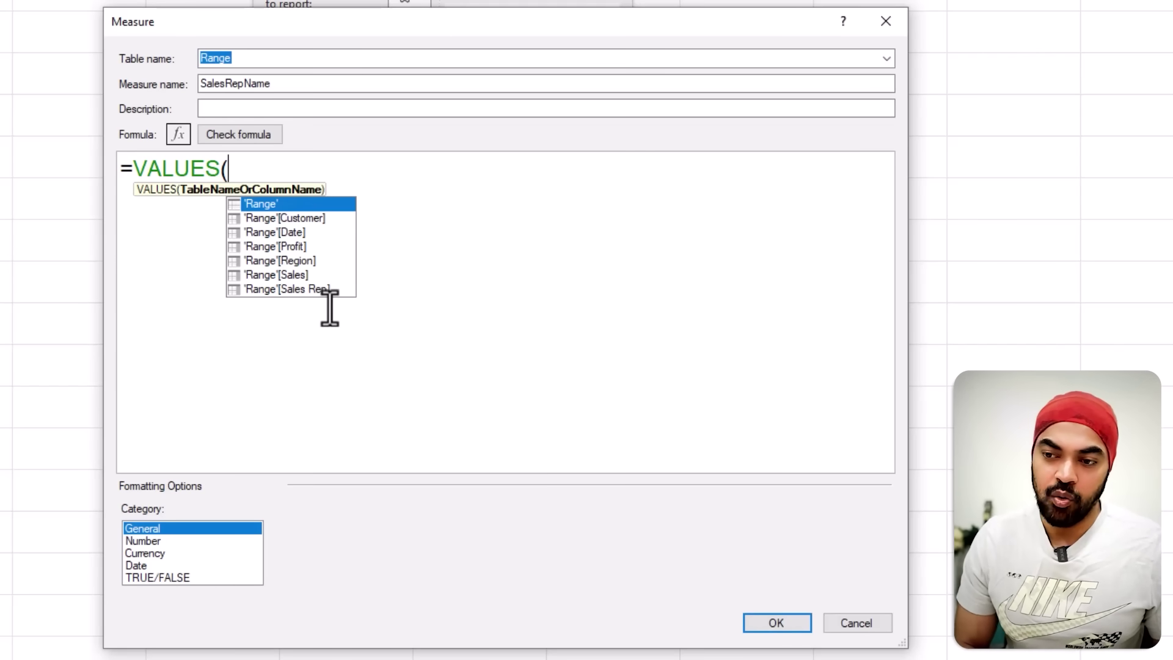
key("Down")
key("Down")
key("Down")
key("Down")
key("Down")
key("Down")
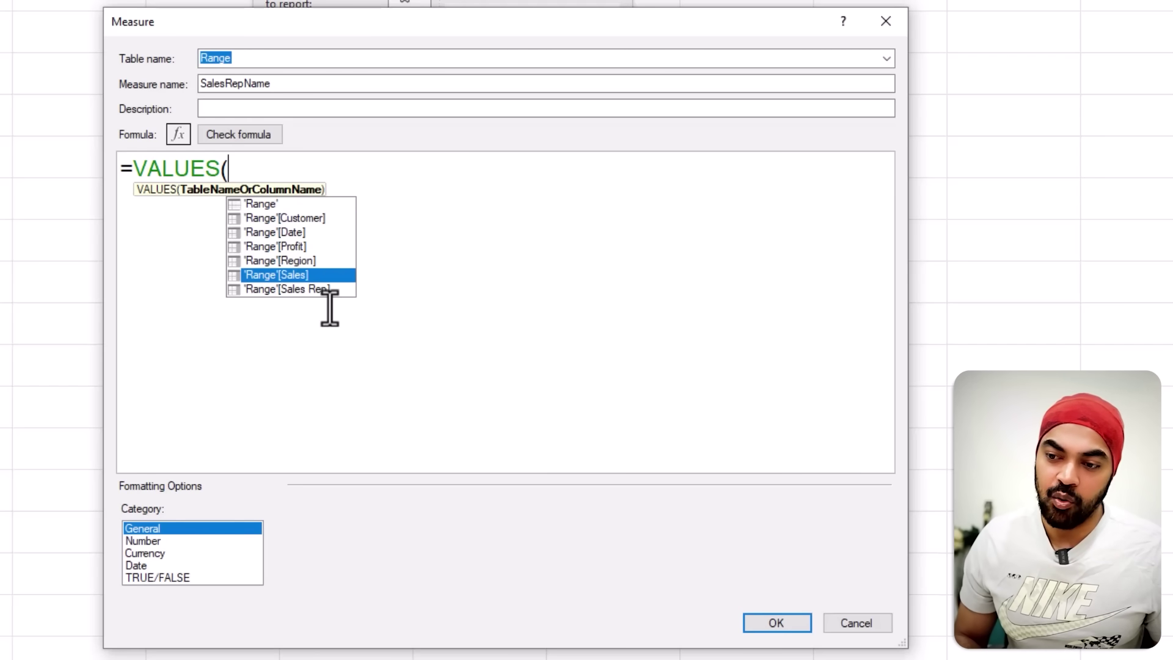
key("Tab")
type(")")
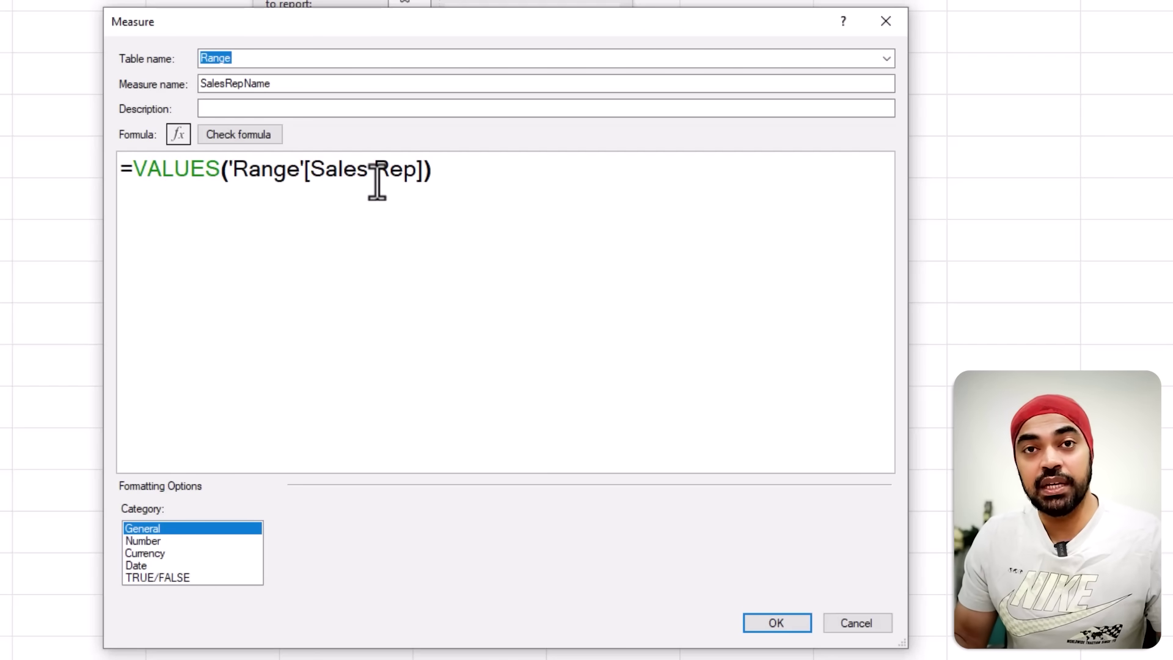
Wrap VALUES('Range'[Sales Rep]) as the first argument of a CONCATENATEX function
key("Left")
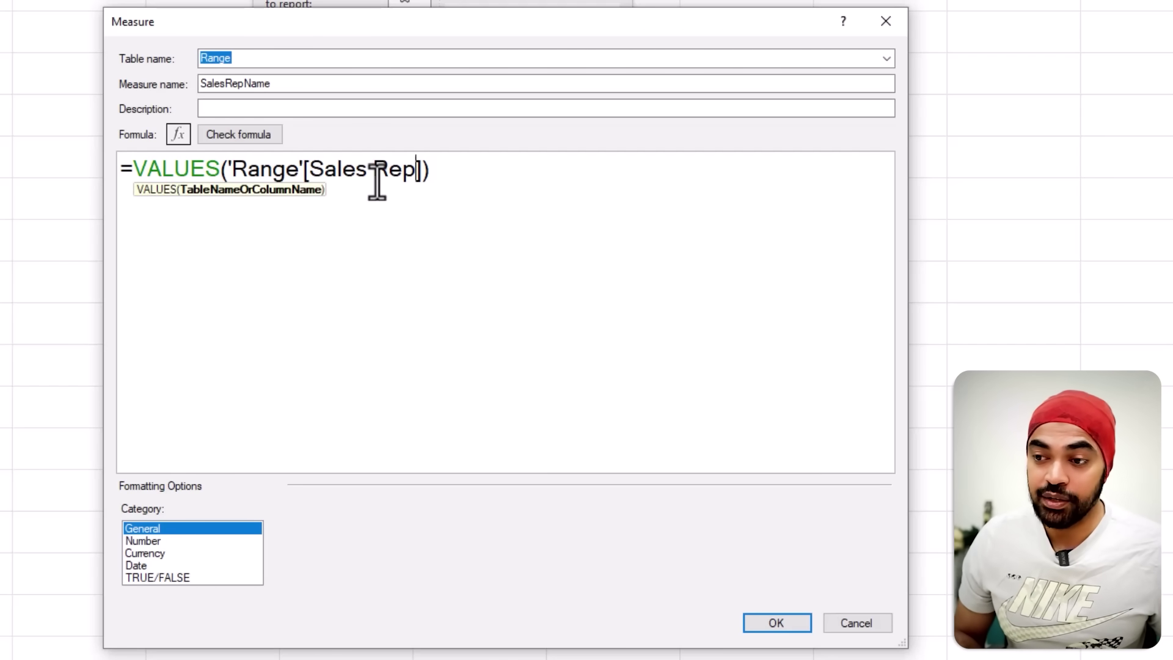
key("Home")
key("Right")
key("Return")
key("Left")
type("conc")
key("Down")
key("Tab")
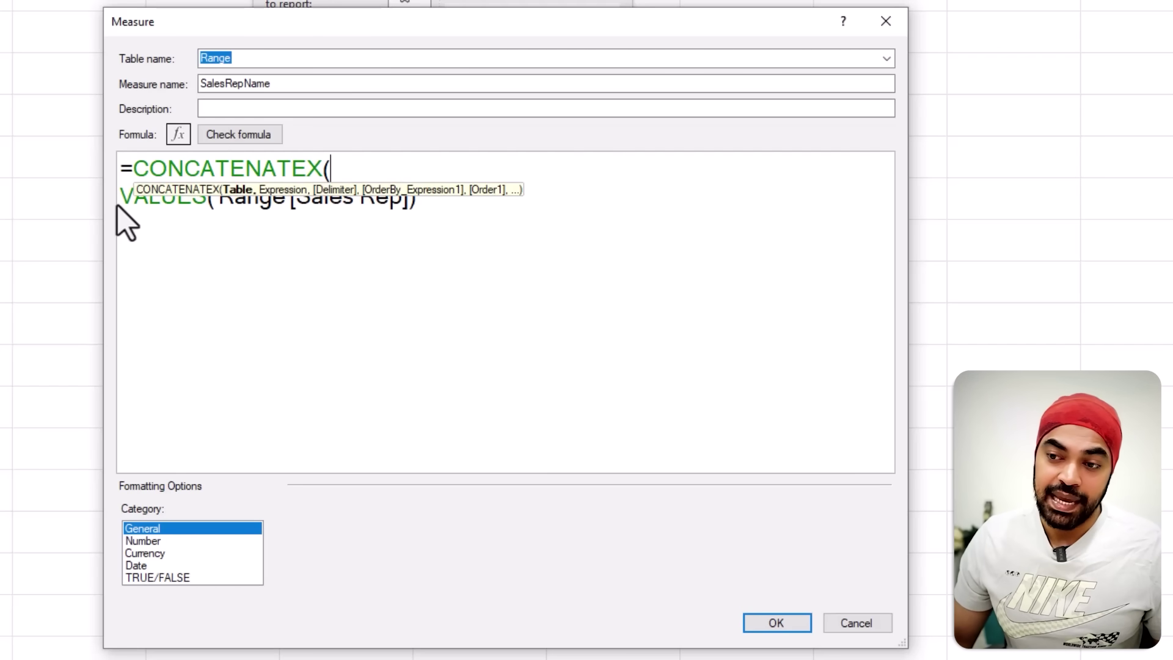
left_click_drag(130, 197, 505, 210)
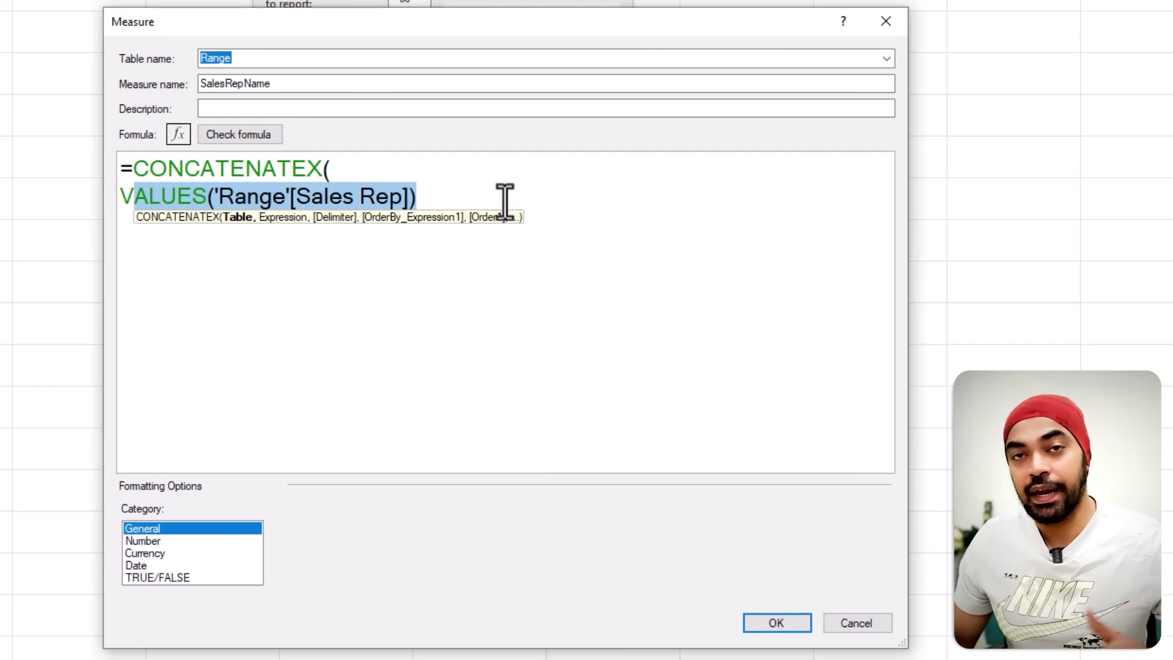
left_click(505, 196)
type(",")
Add 'Range'[Sales Rep] and the ", " separator, then close the CONCATENATEX bracket
key("Return")
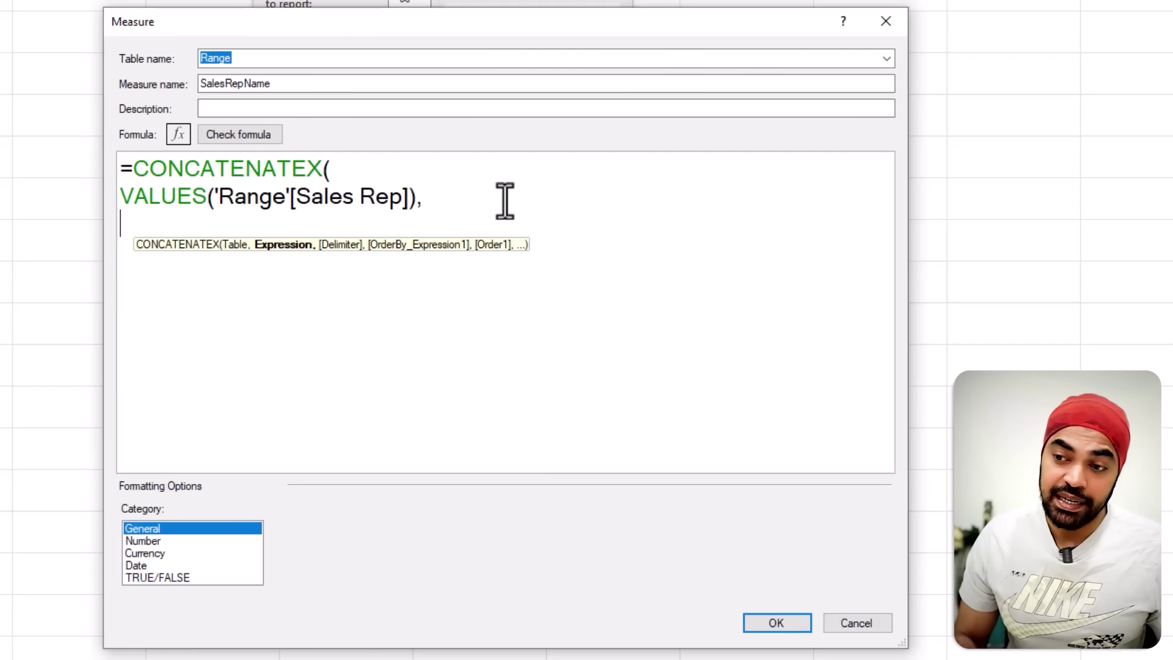
type("sale")
key("Tab")
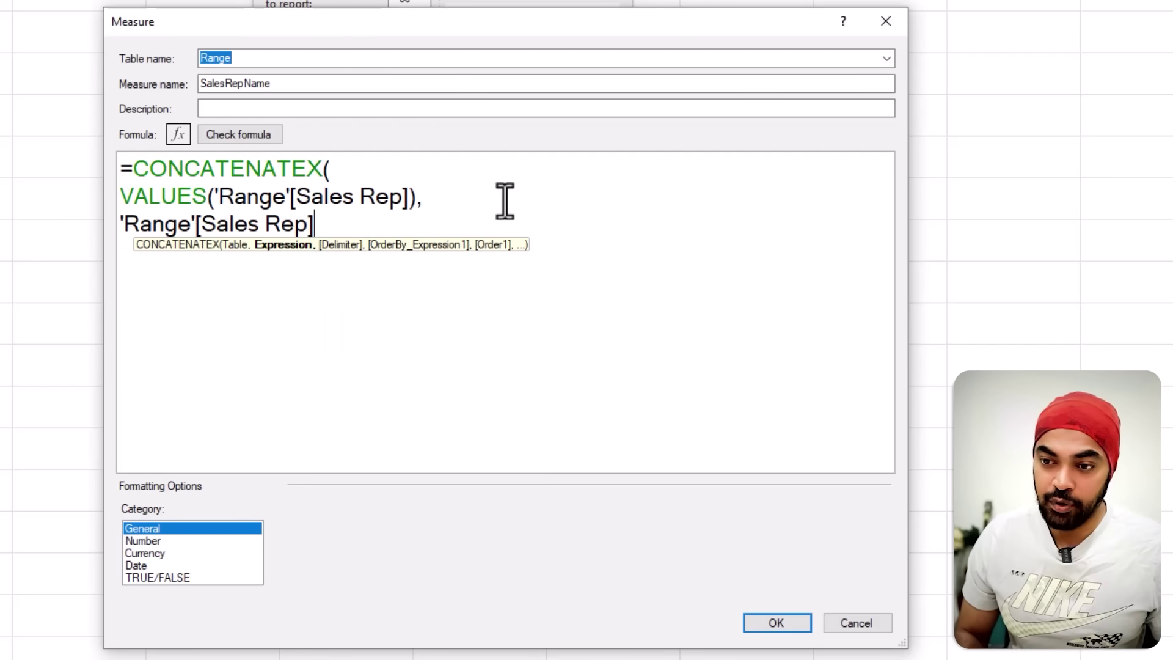
type(", \", \"")
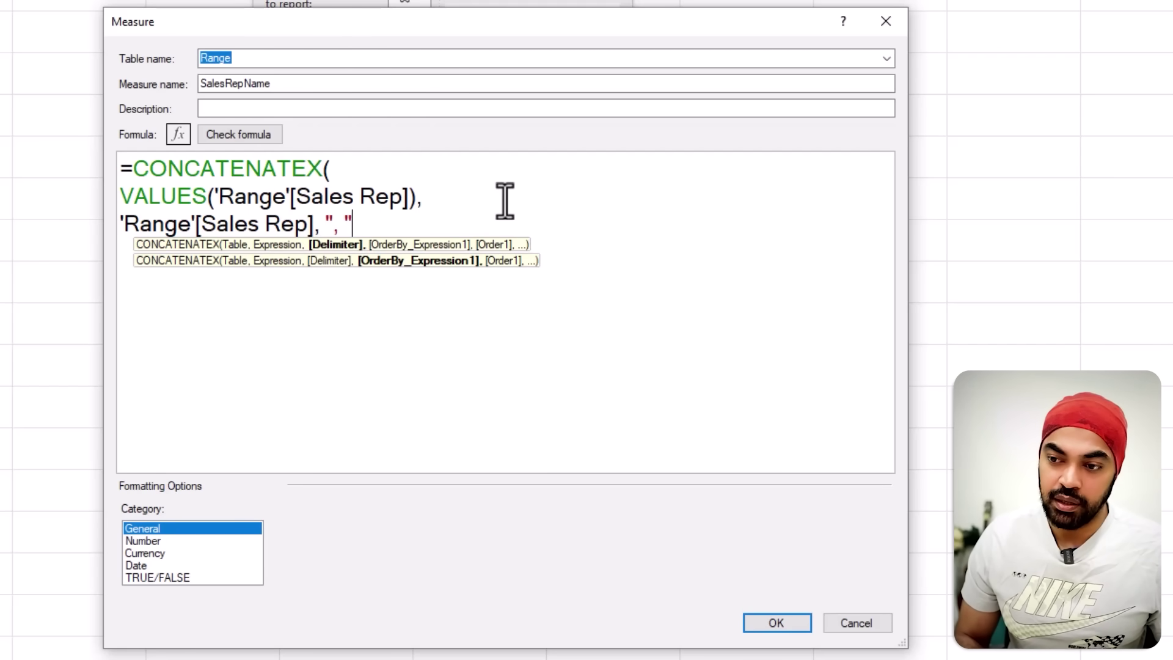
key("Return")
type(")")
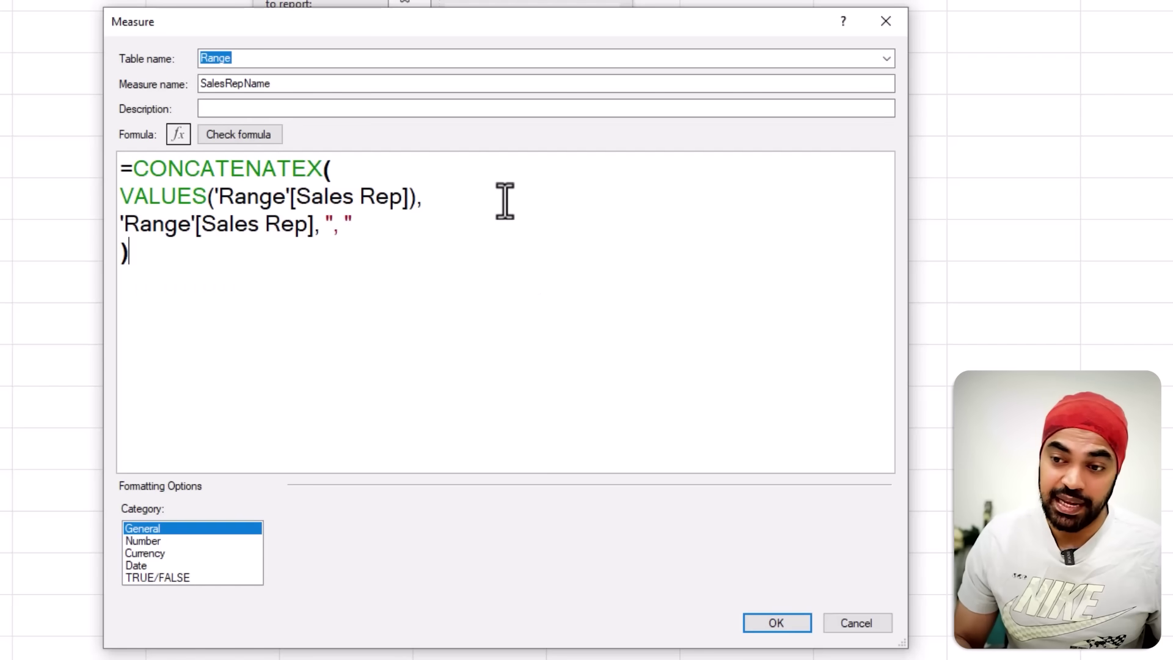
Check the finished CONCATENATEX formula and confirm it has no errors
left_click_drag(124, 207, 387, 207)
left_click_drag(145, 241, 224, 241)
left_click_drag(338, 251, 351, 242)
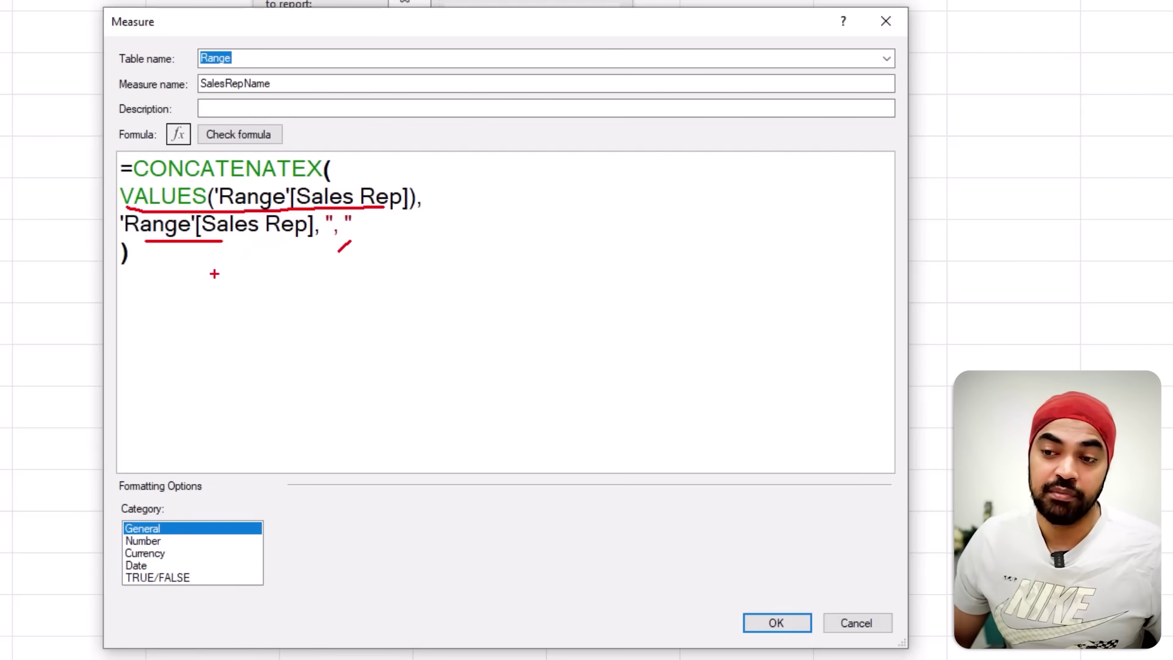
key("Escape")
left_click(247, 135)
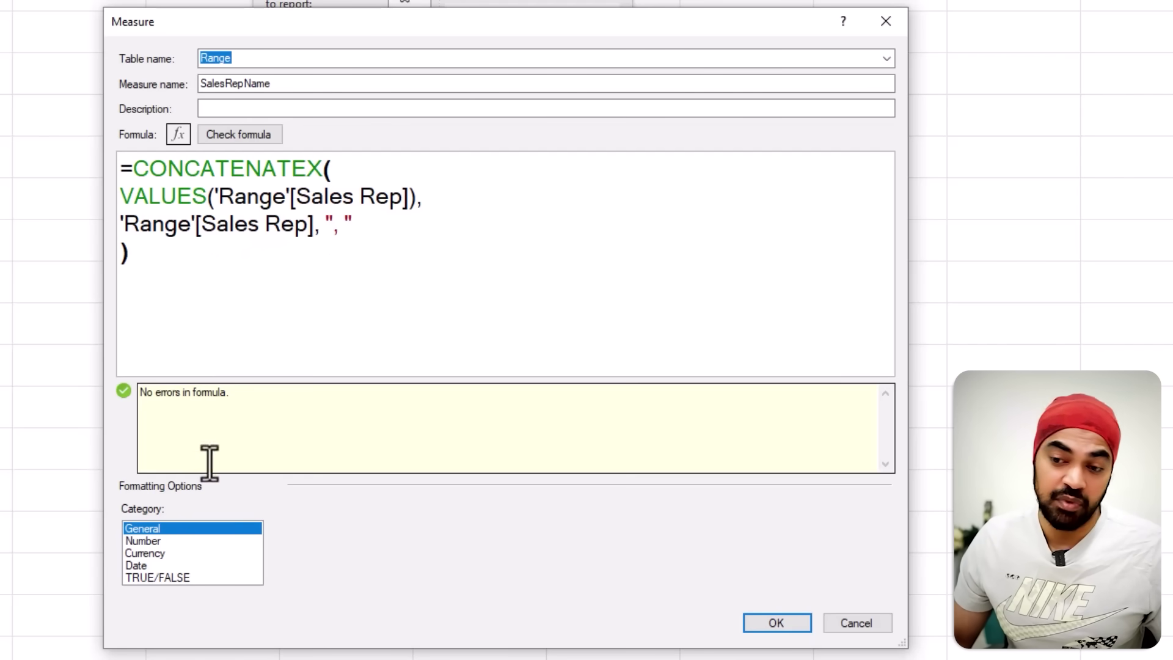
Save the SalesRepName measure and inspect Boston Consultants' comma-separated rep list
left_click(773, 618)
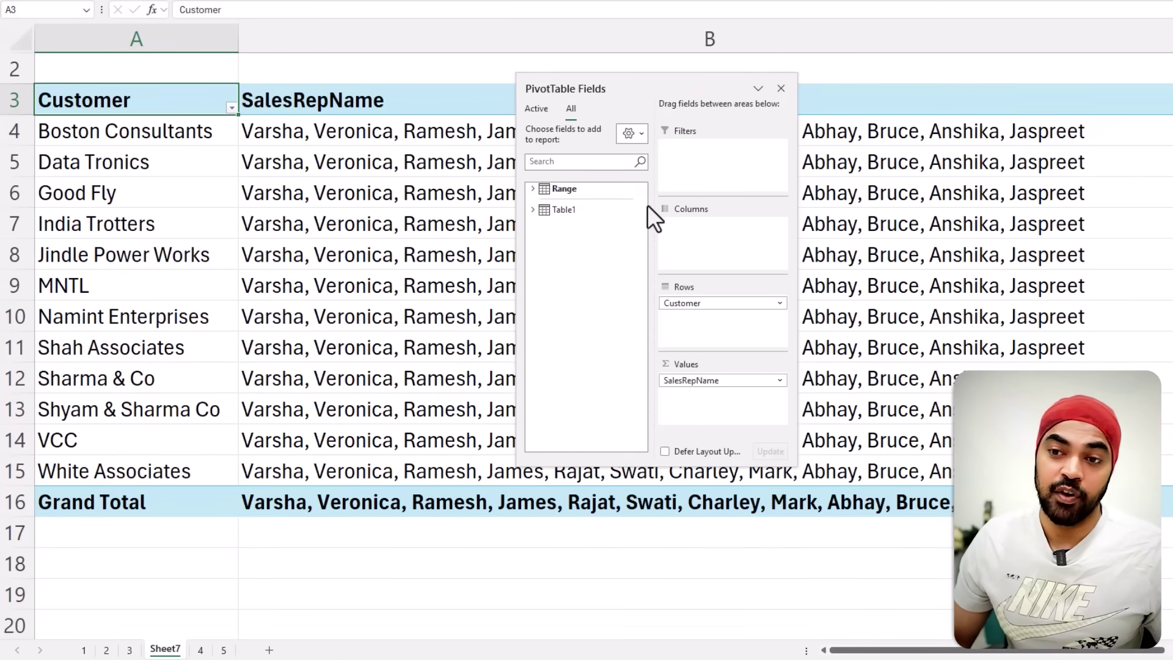
left_click_drag(584, 101, 529, 364)
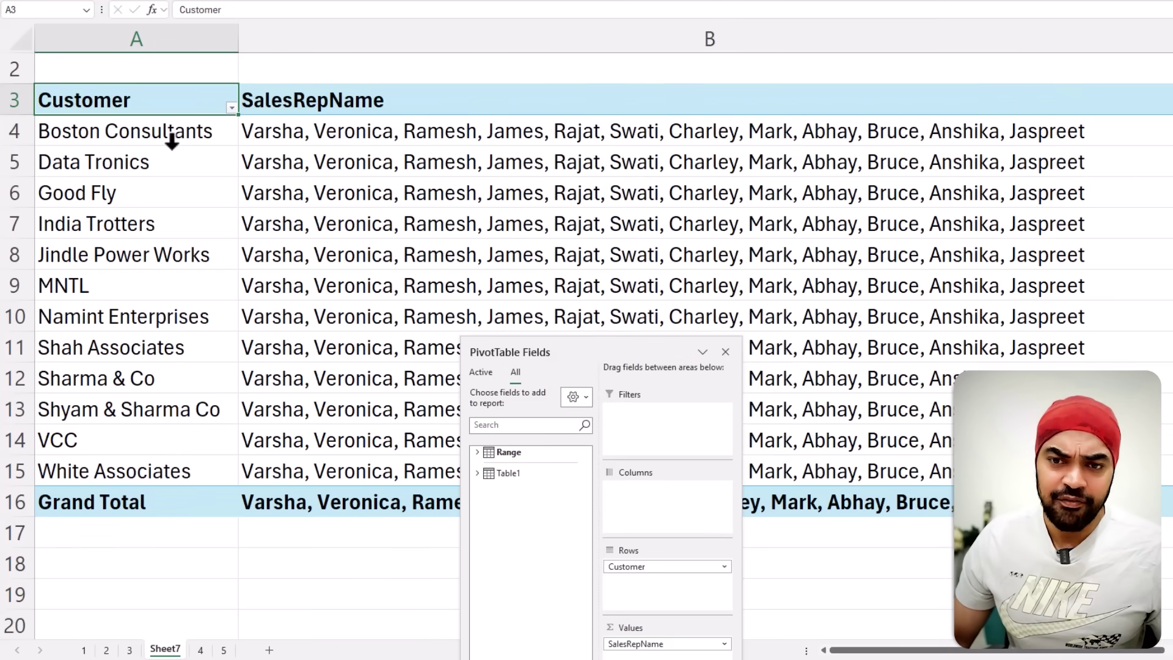
left_click(162, 134)
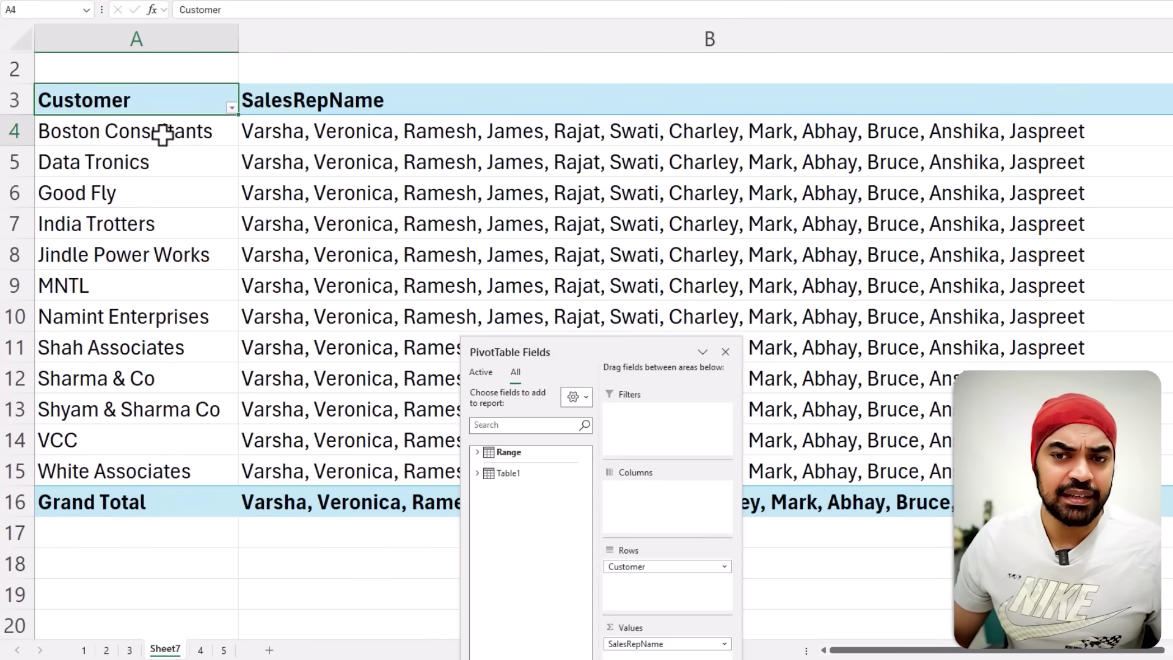
left_click(344, 131)
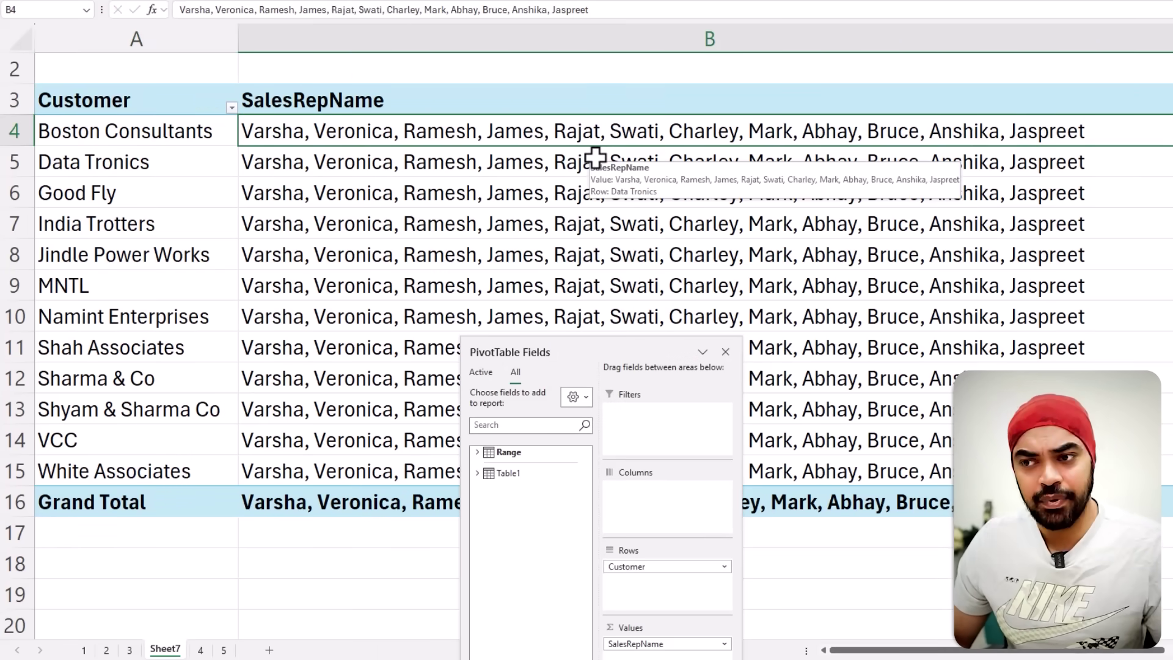
left_click_drag(569, 349, 573, 149)
left_click(483, 252)
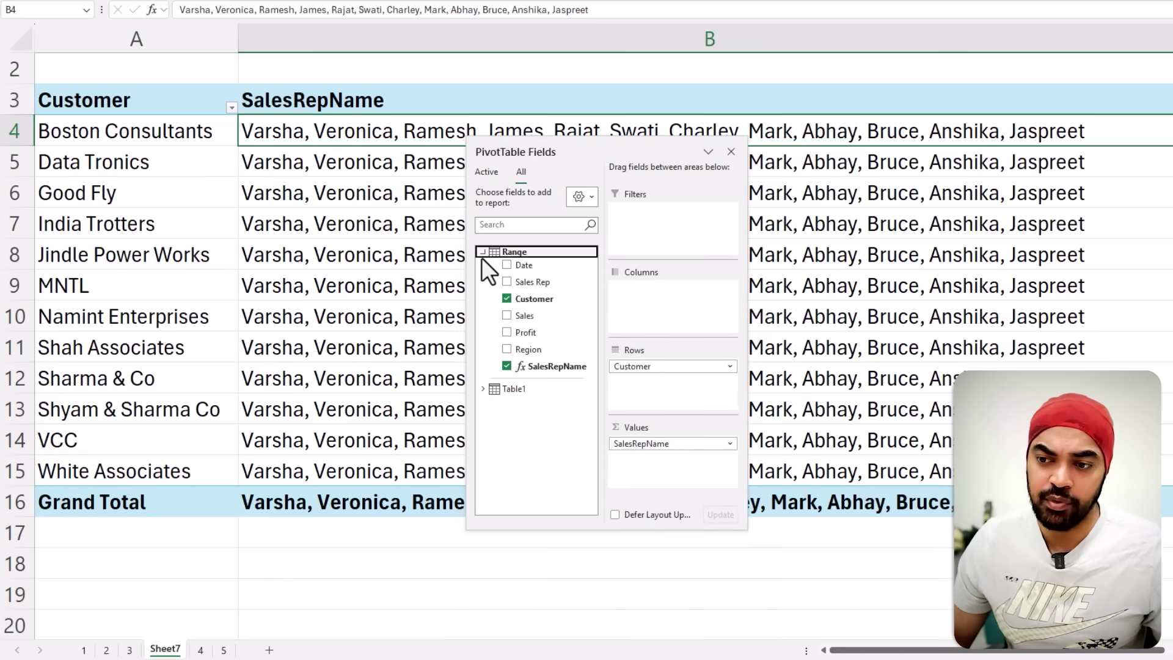
Add a Region slicer and filter through East, North, South and West, ending on North
right_click(529, 350)
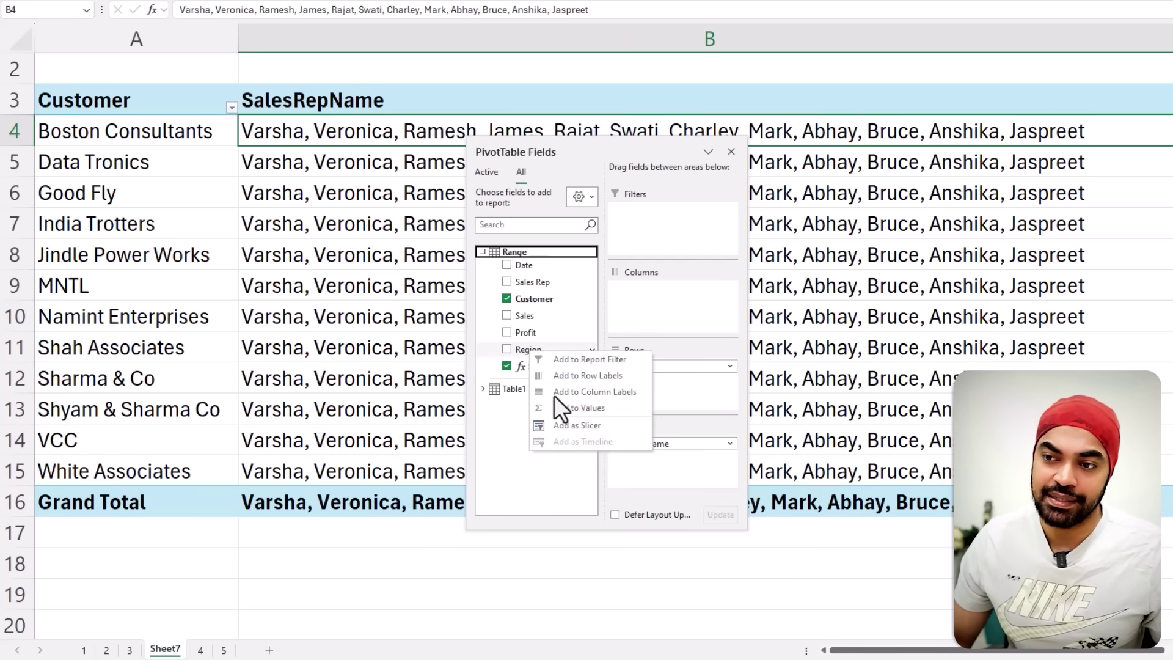
left_click(566, 428)
left_click(693, 233)
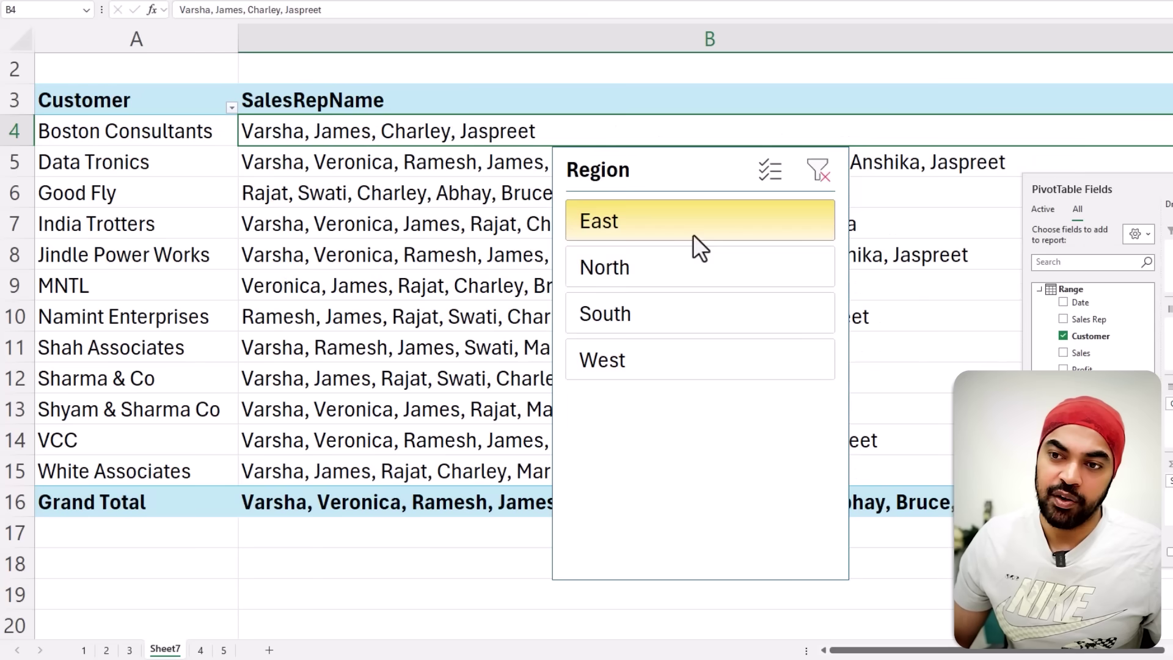
left_click(685, 268)
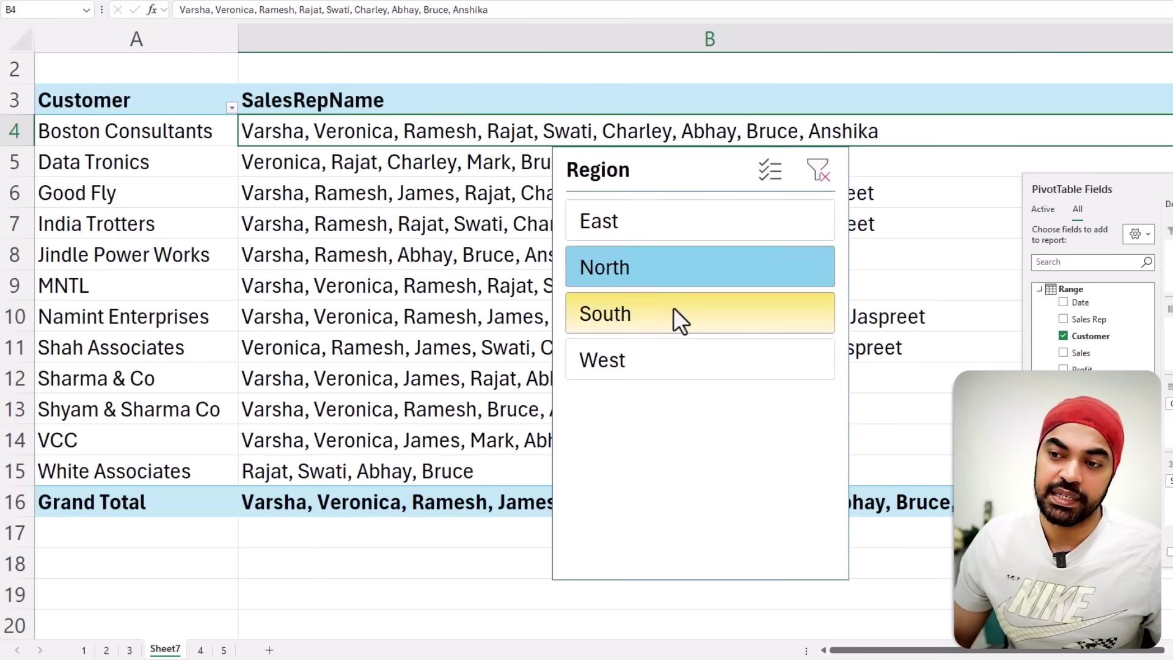
left_click(673, 308)
left_click(661, 347)
left_click(666, 273)
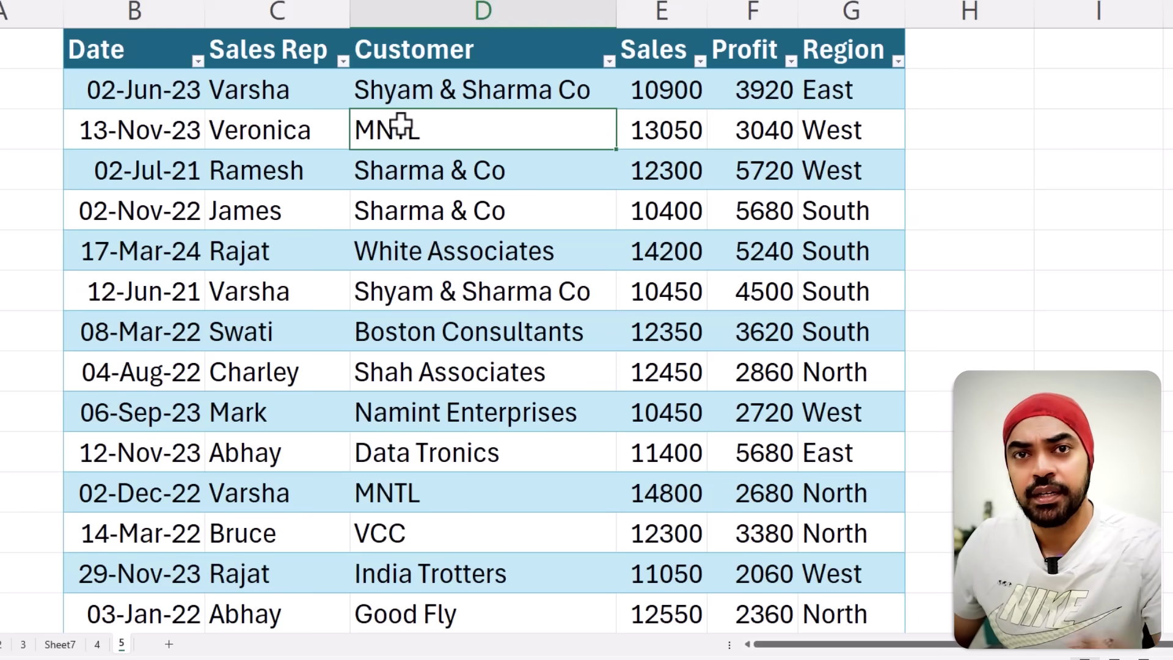
left_click(413, 93)
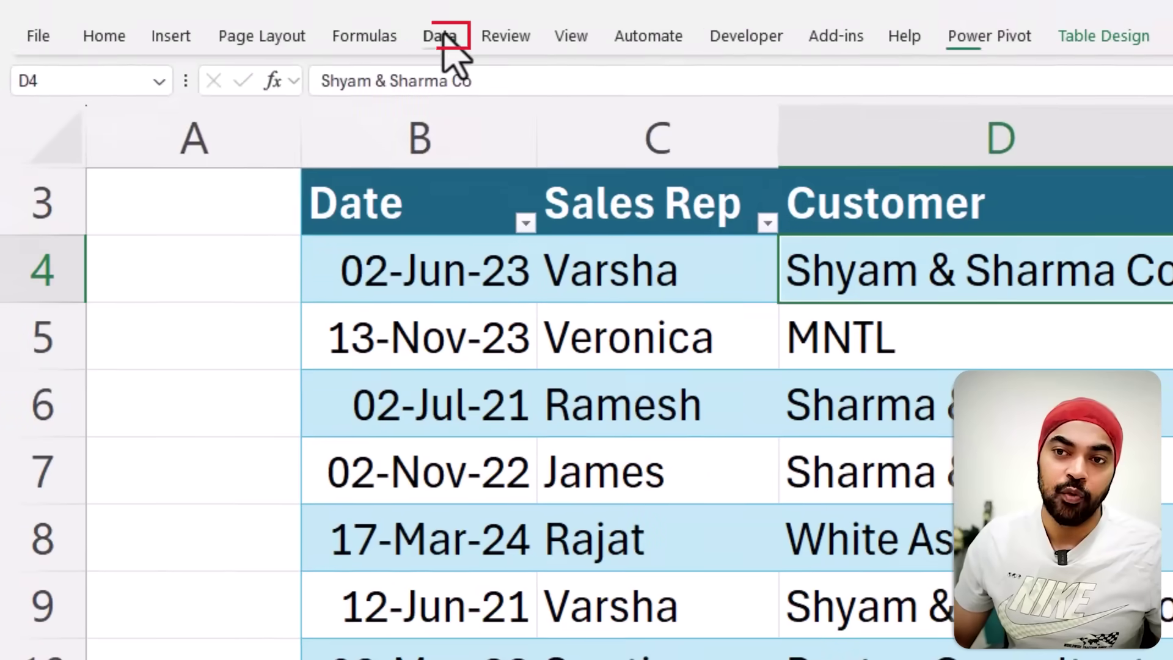
Open the sales table in Power Query and delete its Sales Rep and Profit columns
left_click(374, 16)
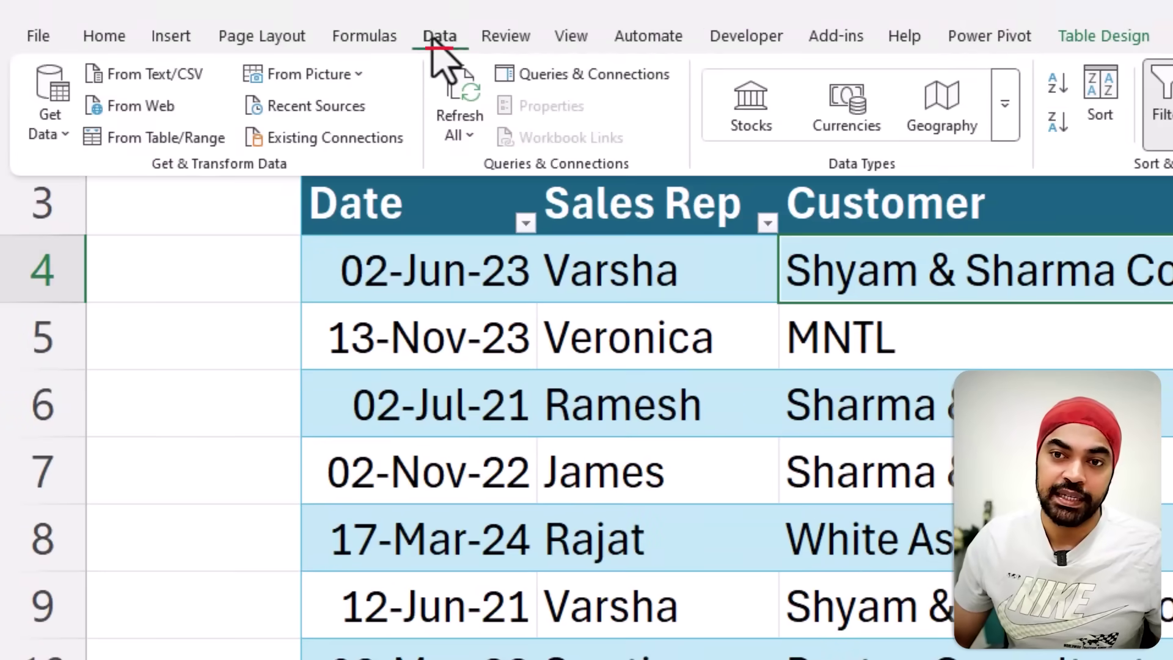
left_click(144, 142)
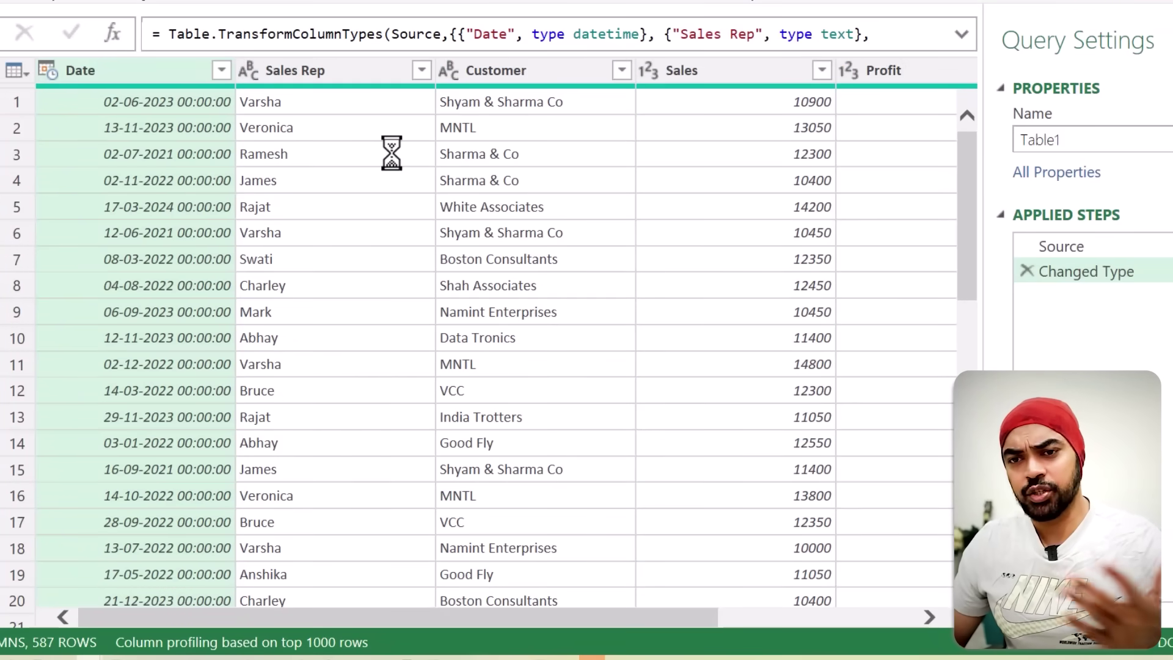
left_click(371, 69)
key("Delete")
left_click(725, 68)
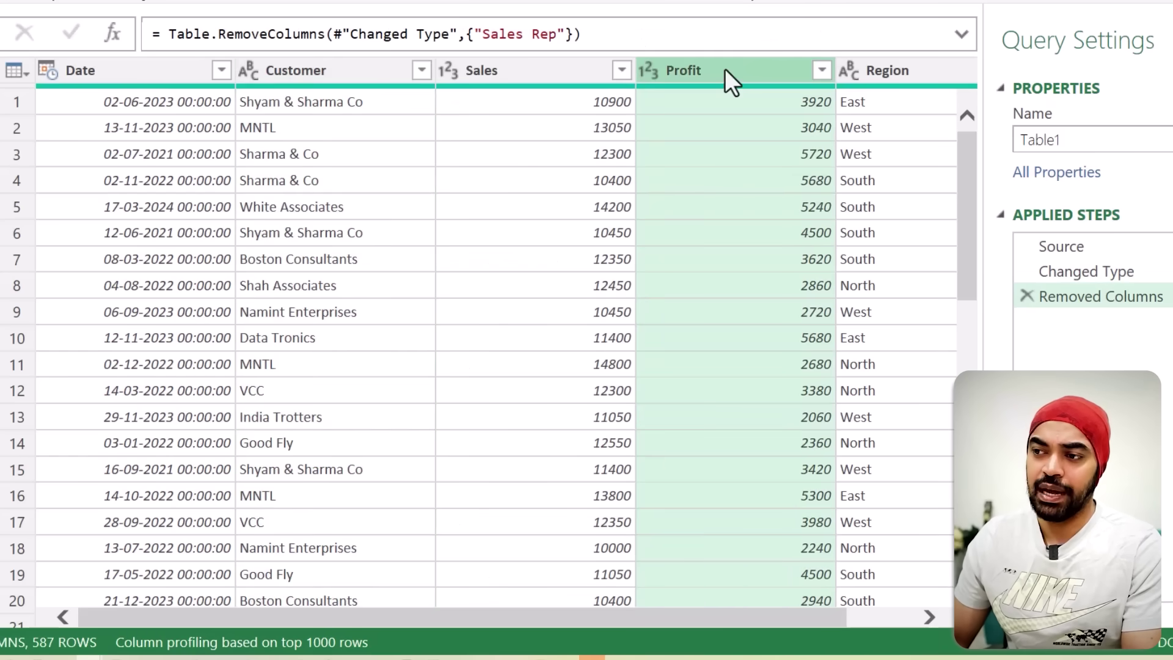
key("Delete")
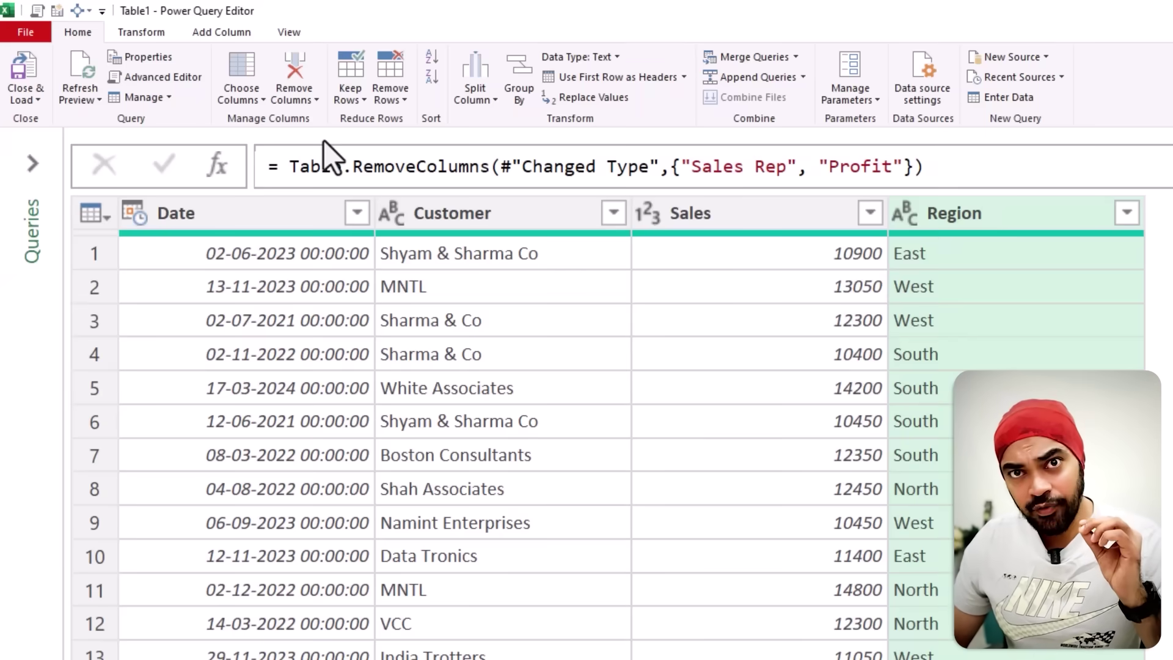
left_click(36, 99)
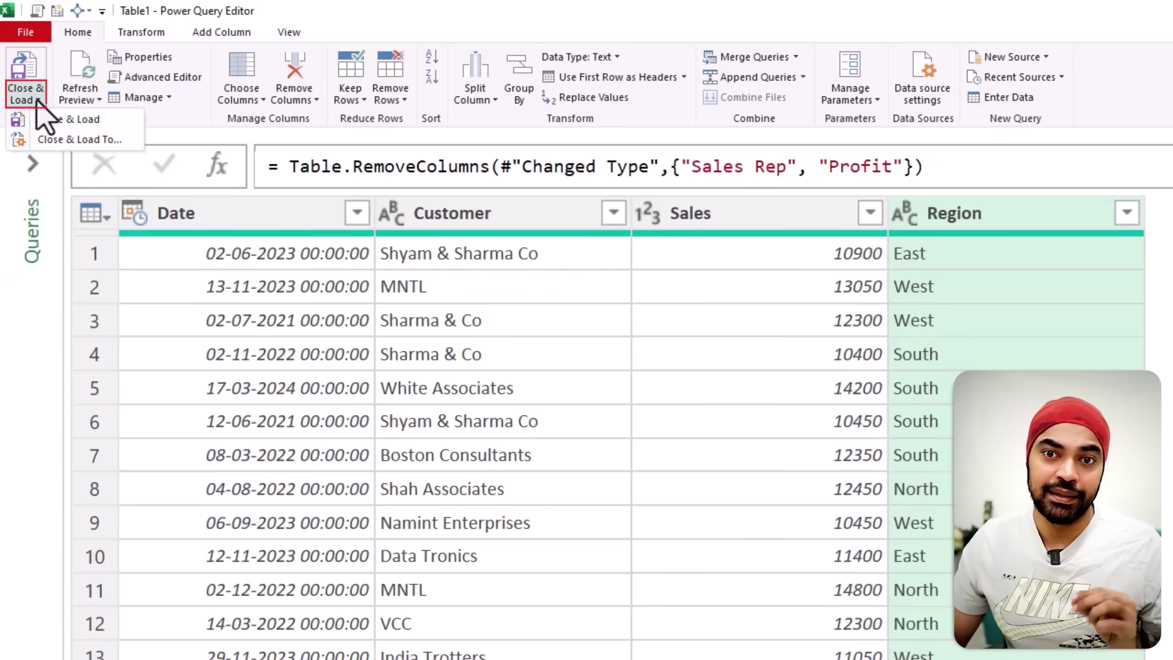
Load the query as a PivotTable Report on a new worksheet
left_click(114, 139)
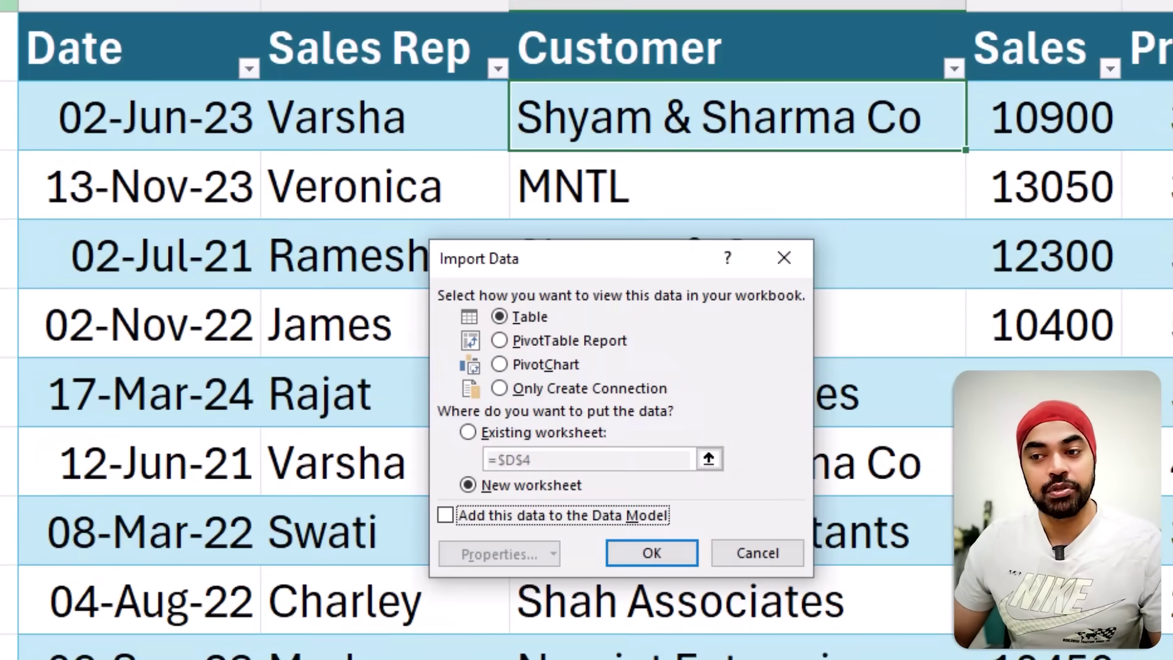
left_click(577, 345)
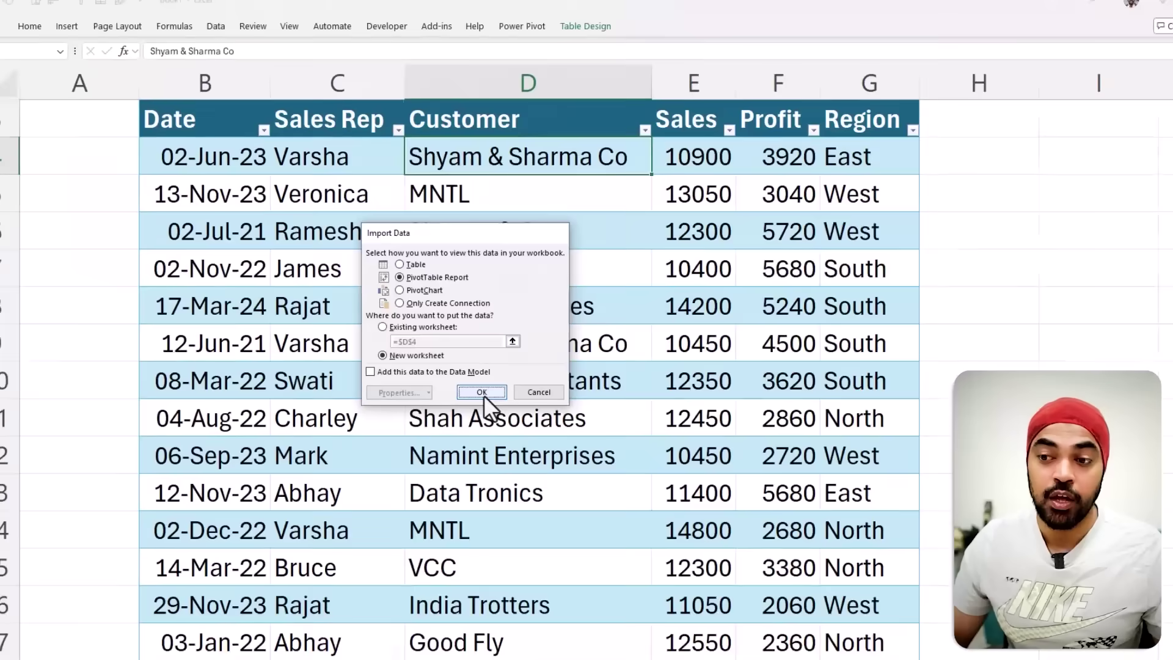
left_click(652, 553)
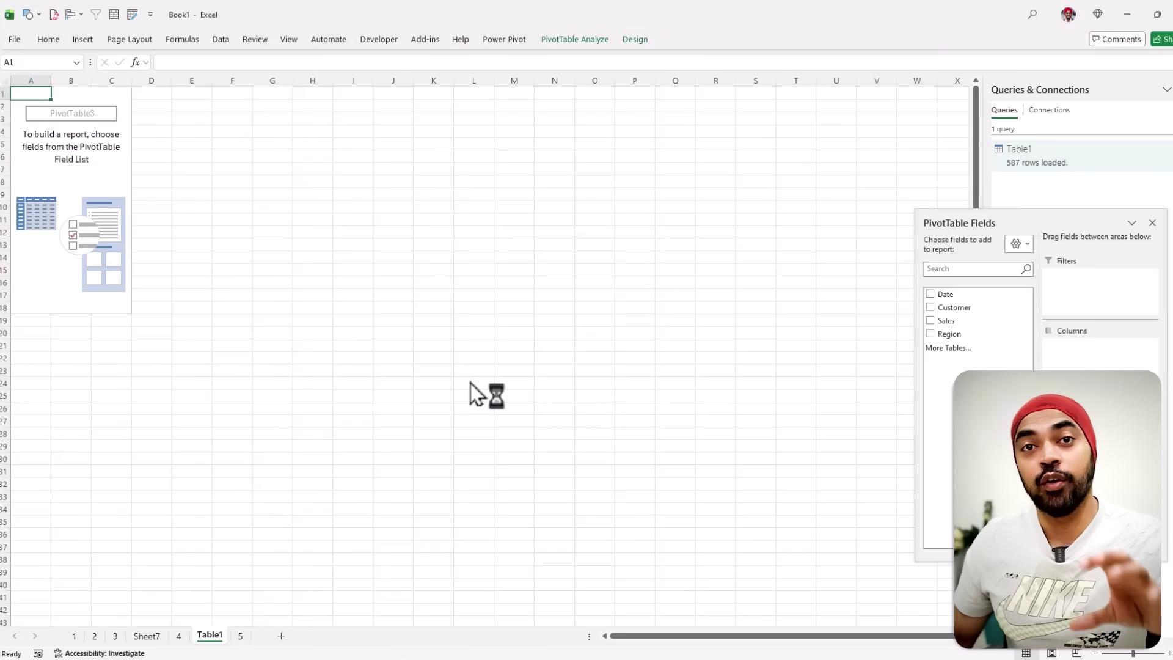
Build the pivot with Customer in Rows and Sum of Sales in Values
left_click_drag(1034, 222, 328, 89)
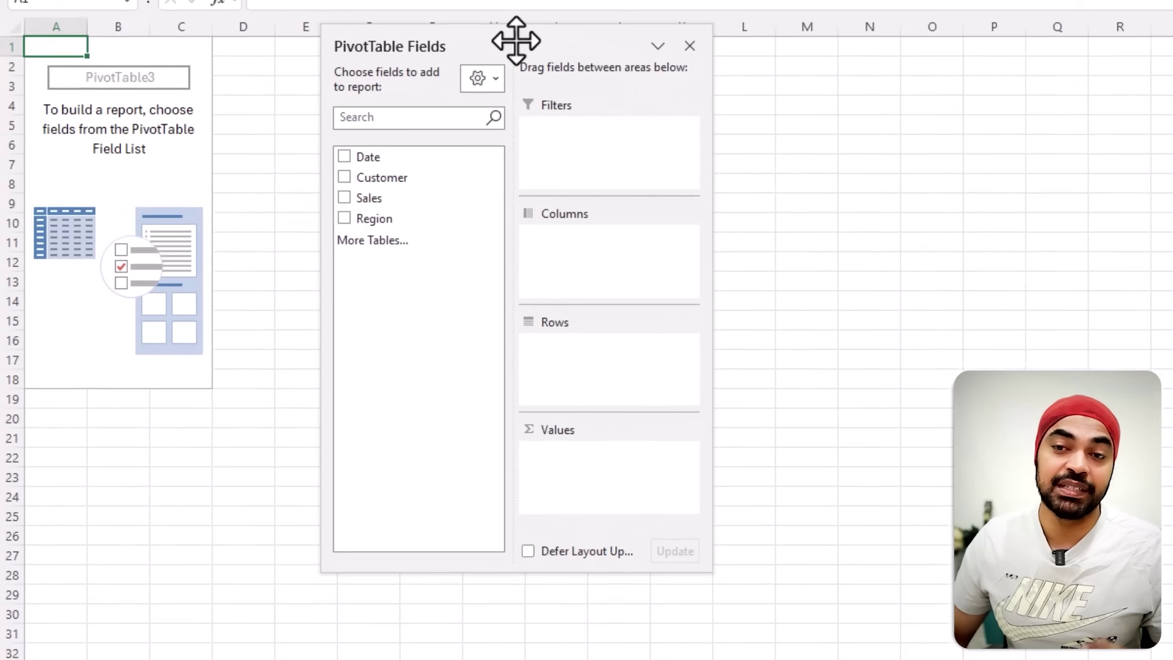
left_click_drag(380, 178, 594, 381)
left_click_drag(381, 198, 587, 483)
scroll(110, 210, "up", 10)
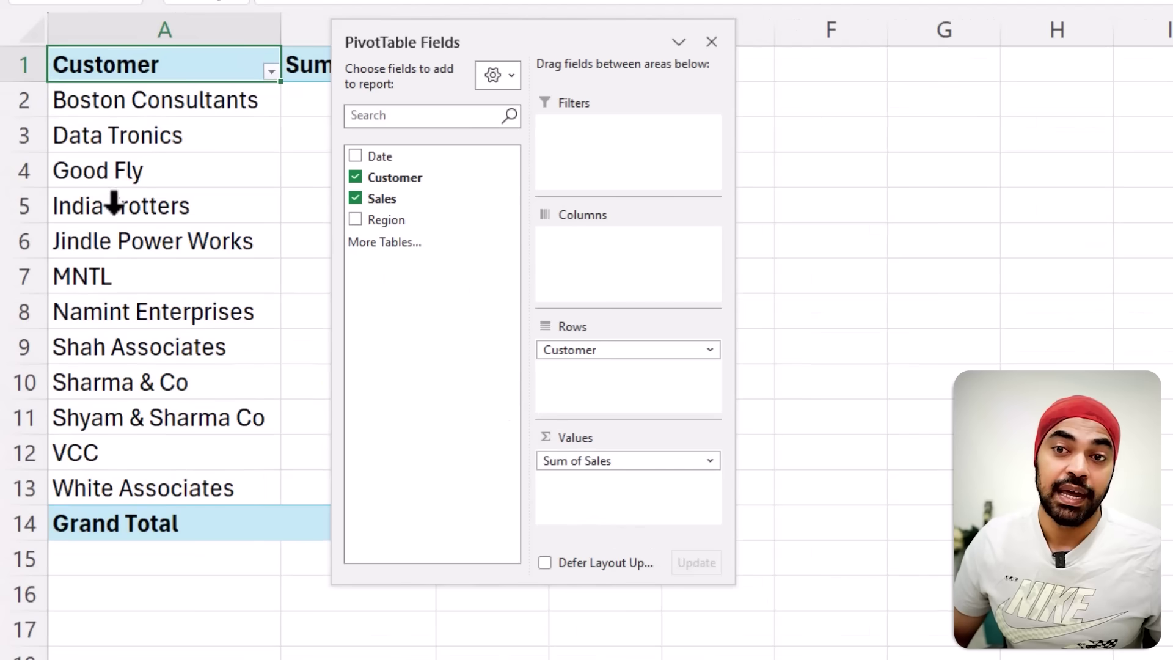